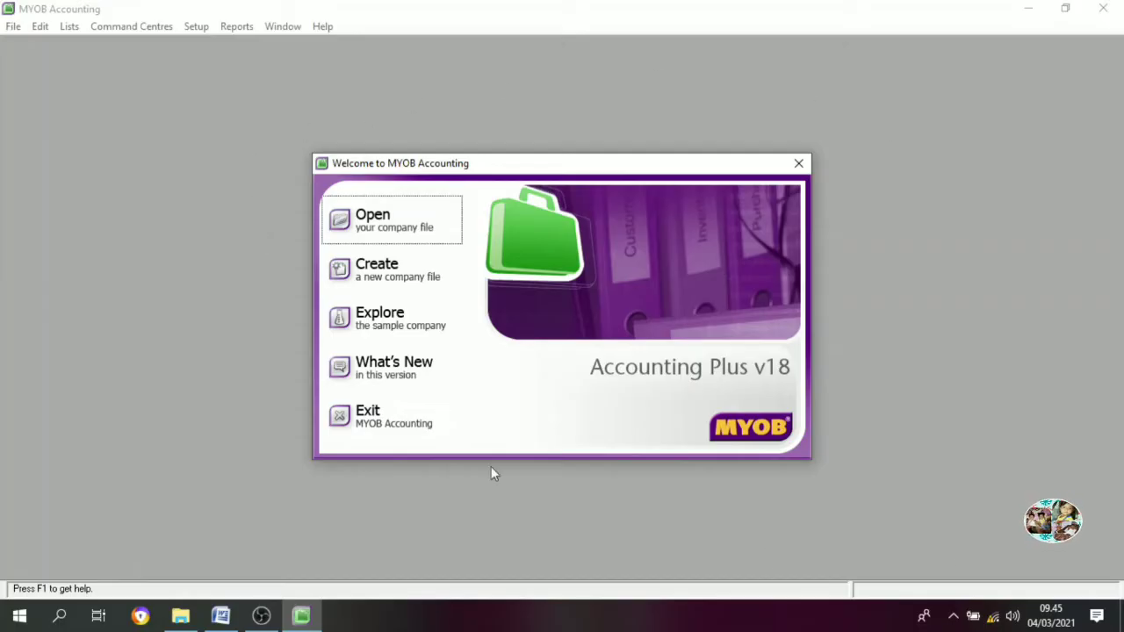
Launch the New Company File Assistant from the Welcome to MYOB Accounting window
{"action": "left_click", "coordinate": [392, 267]}
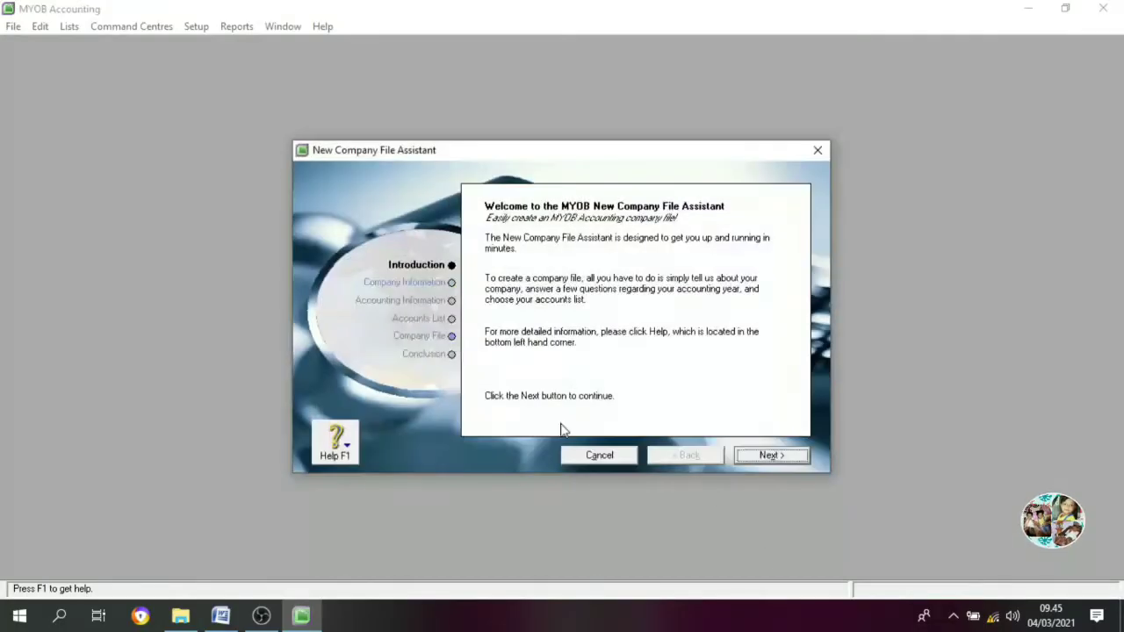
Enter company name UD. BUANA with its address, phone number and e-mail address
{"action": "left_click", "coordinate": [783, 460]}
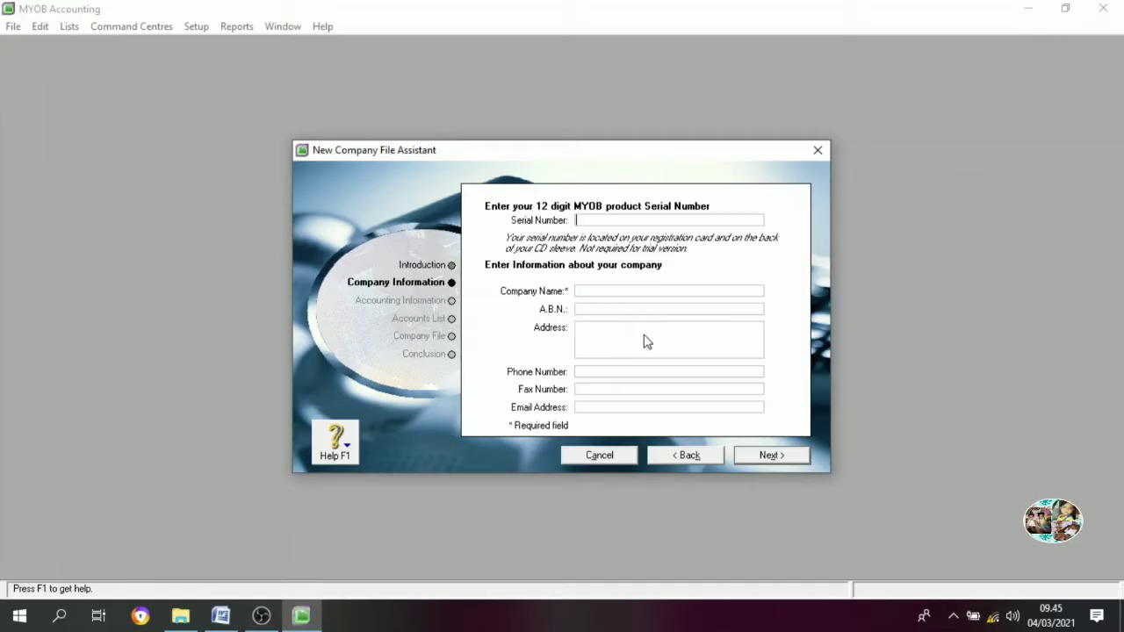
{"action": "left_click", "coordinate": [612, 290]}
{"action": "type", "text": "UD. "}
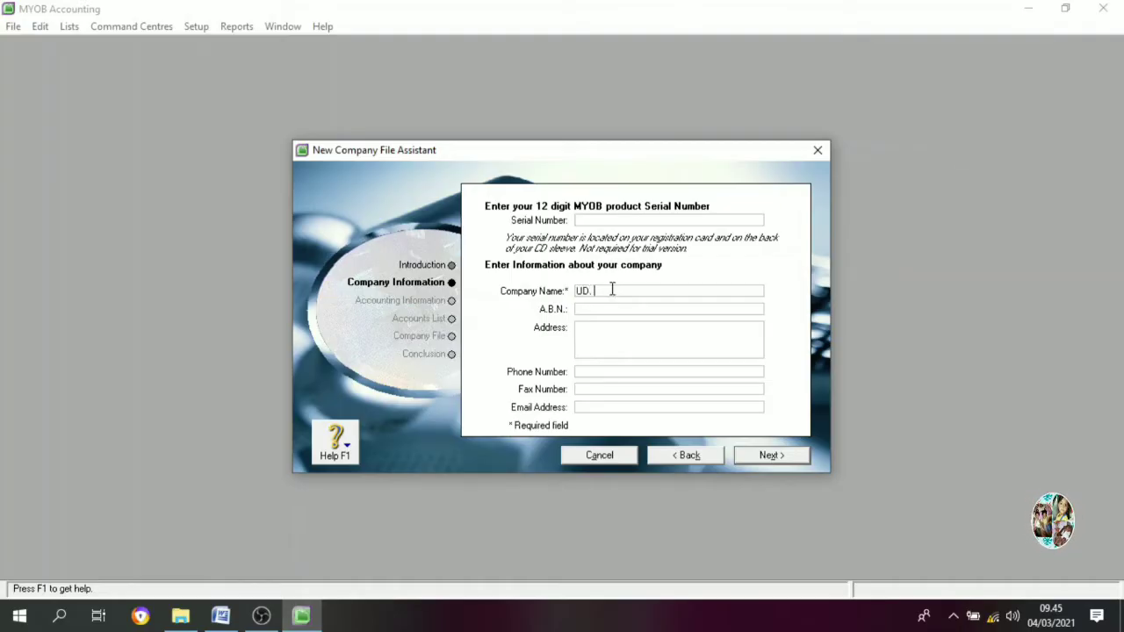
{"action": "type", "text": "BUANA"}
{"action": "key", "text": "Tab"}
{"action": "key", "text": "Tab"}
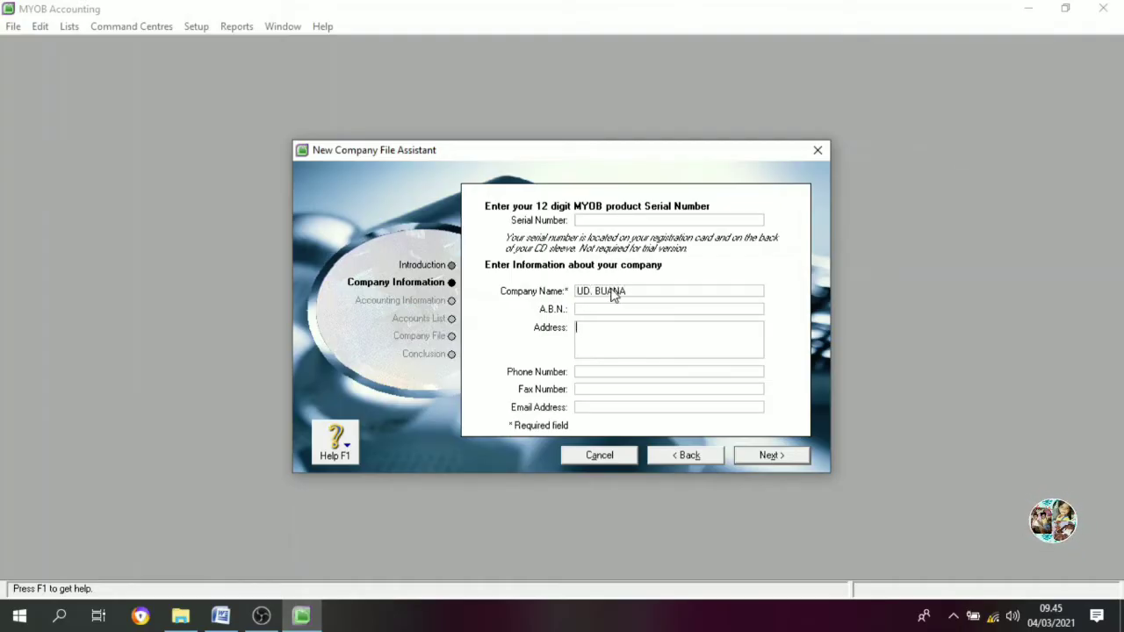
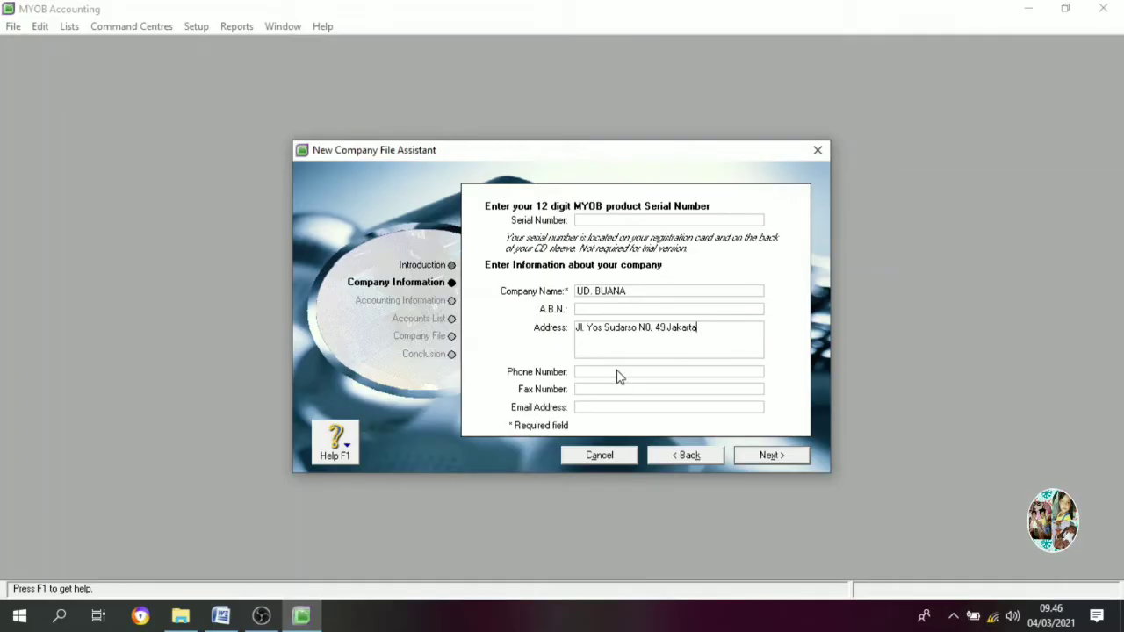
{"action": "left_click", "coordinate": [617, 370]}
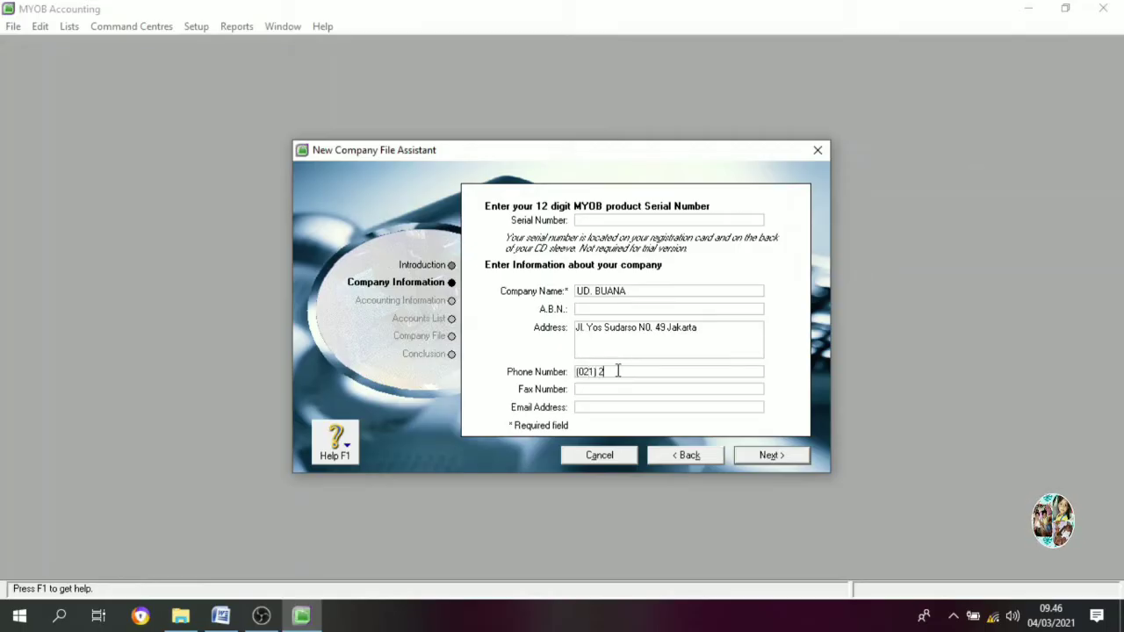
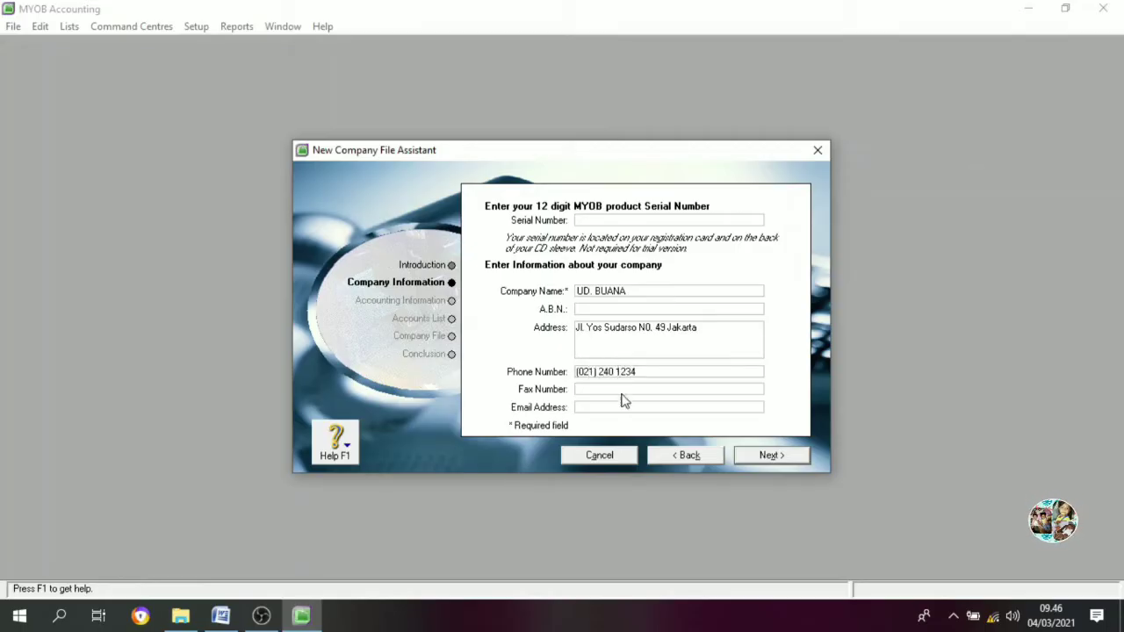
{"action": "left_click", "coordinate": [622, 405]}
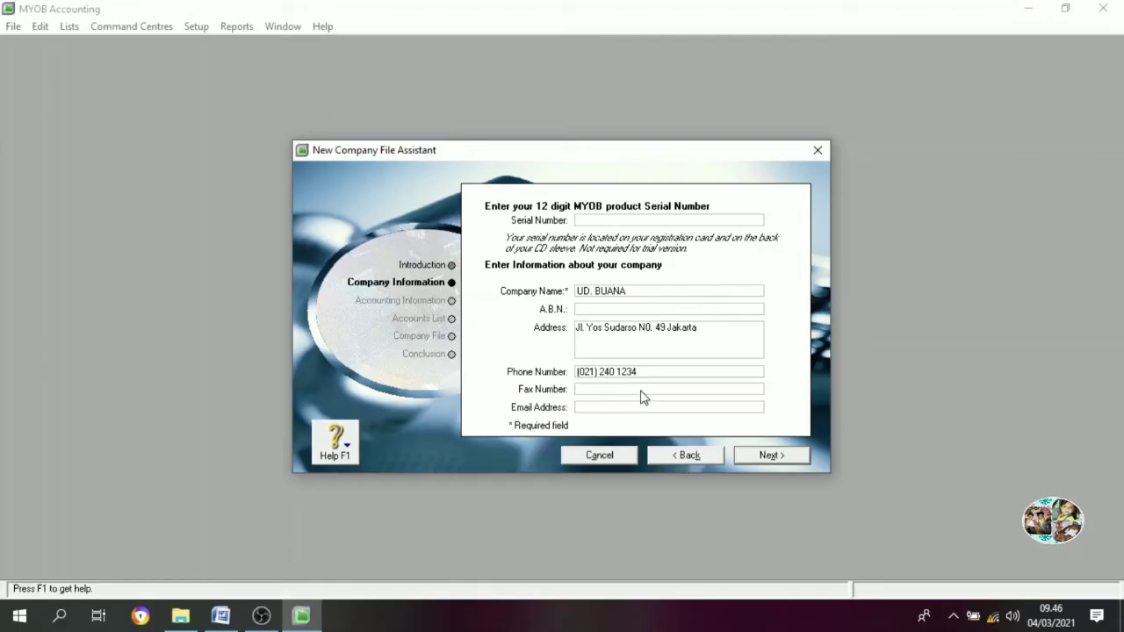
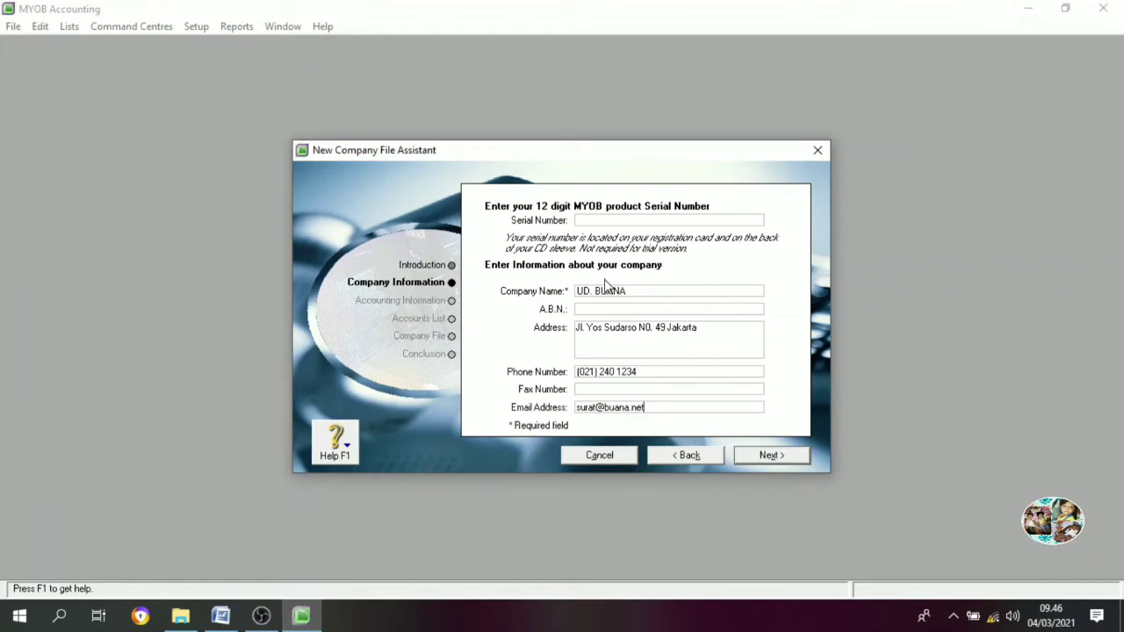
{"action": "left_click", "coordinate": [769, 455]}
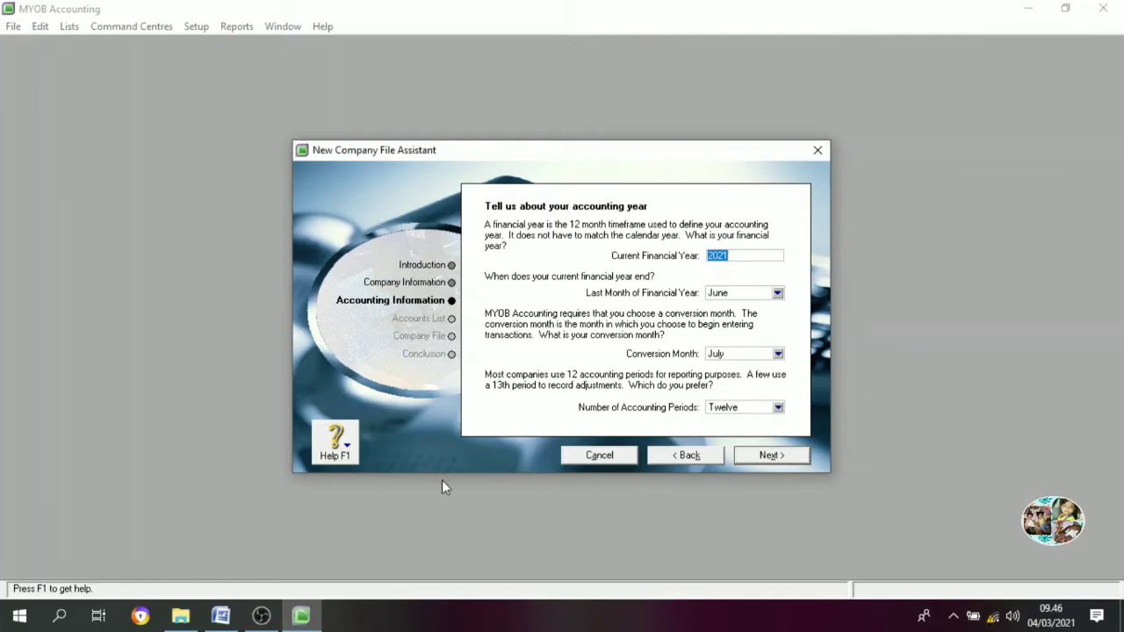
Set financial year 2018 ending December, conversion month December, thirteen periods, and confirm
{"action": "left_click", "coordinate": [737, 257]}
{"action": "double_click", "coordinate": [738, 257]}
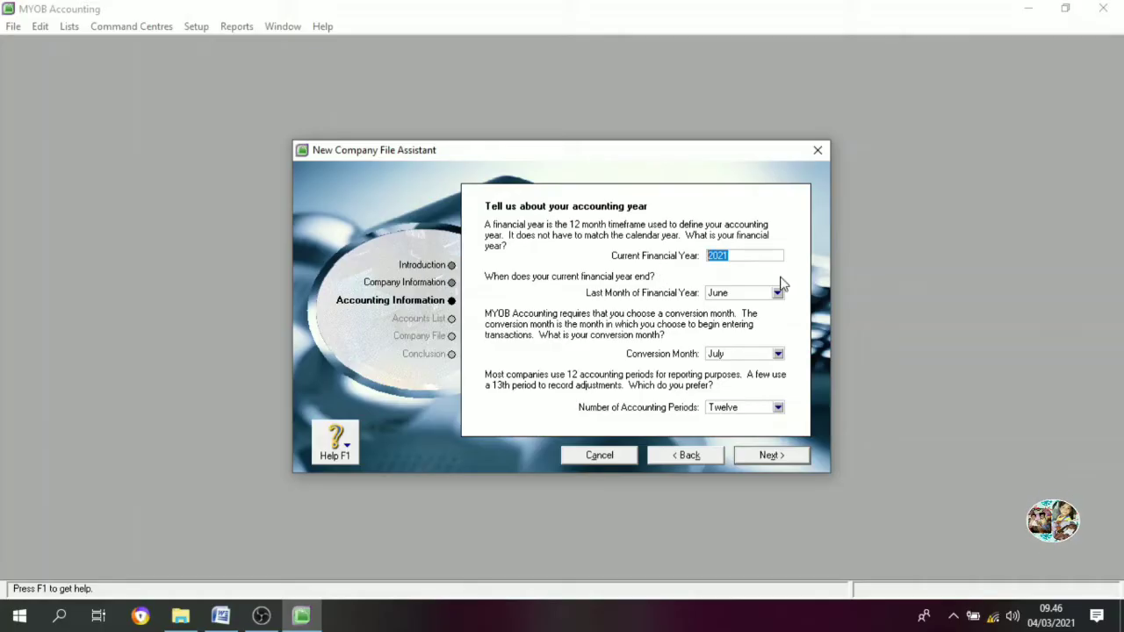
{"action": "type", "text": "2018"}
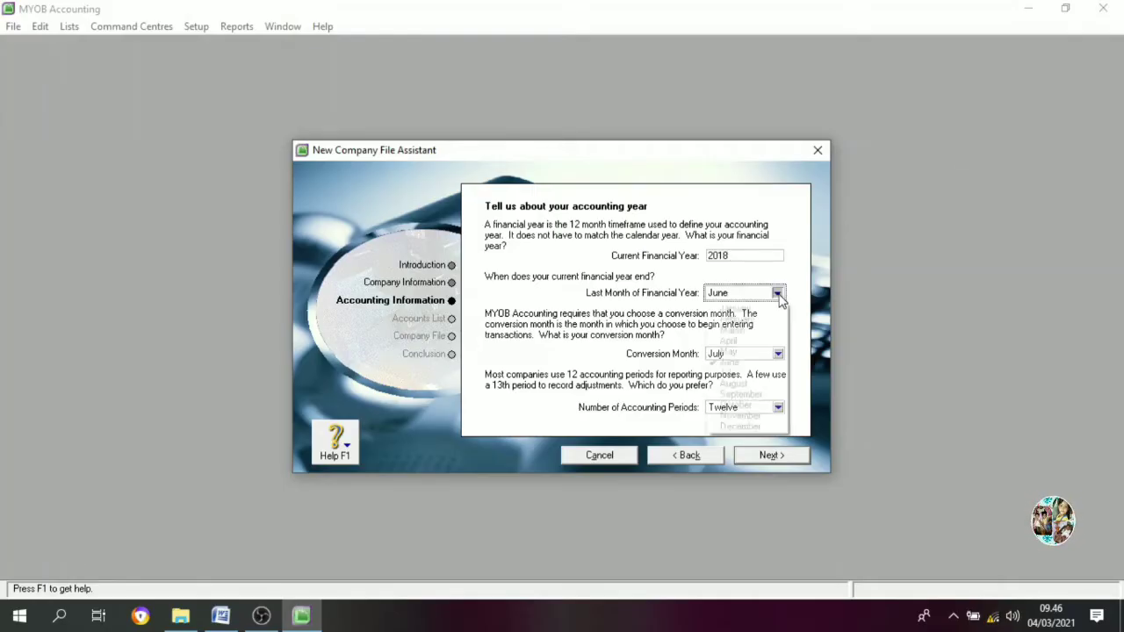
{"action": "left_click", "coordinate": [778, 295]}
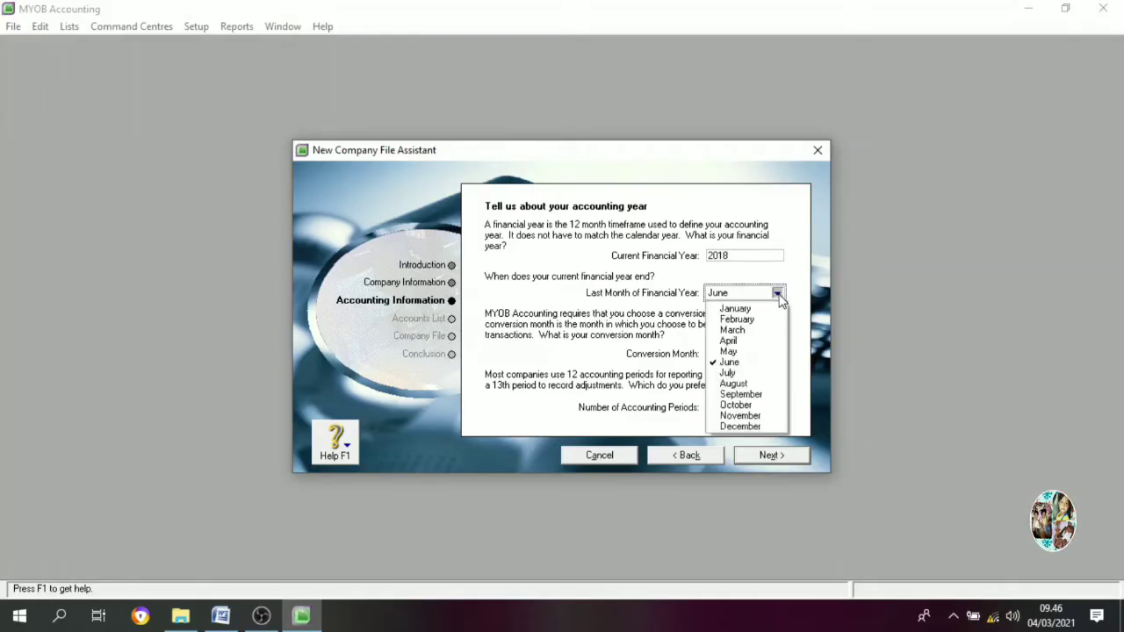
{"action": "left_click", "coordinate": [740, 426]}
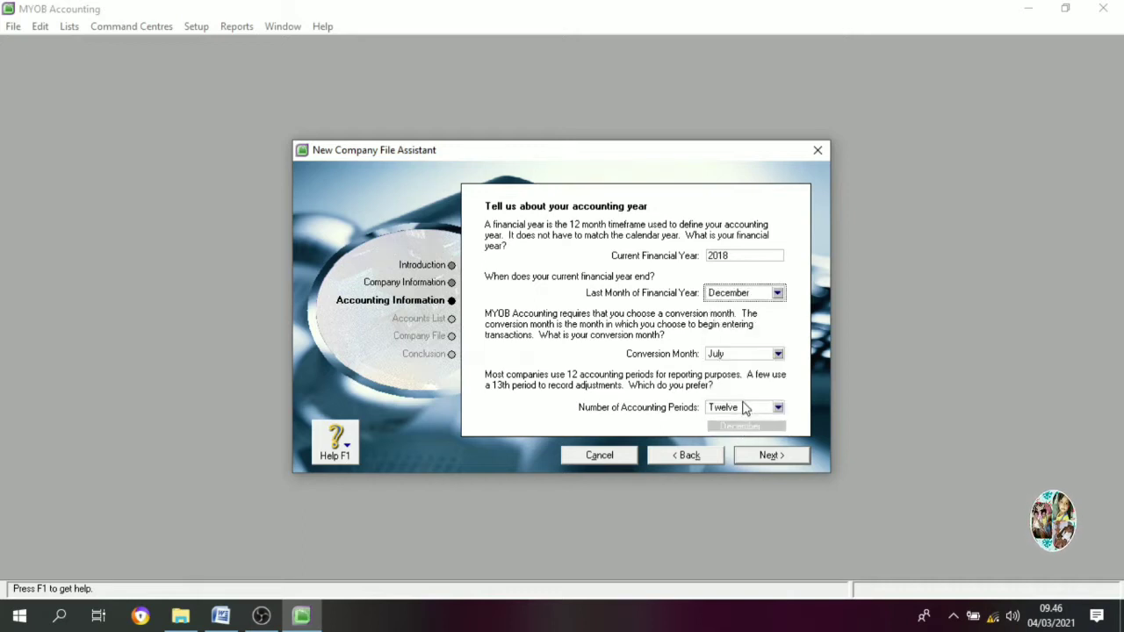
{"action": "left_click", "coordinate": [778, 354]}
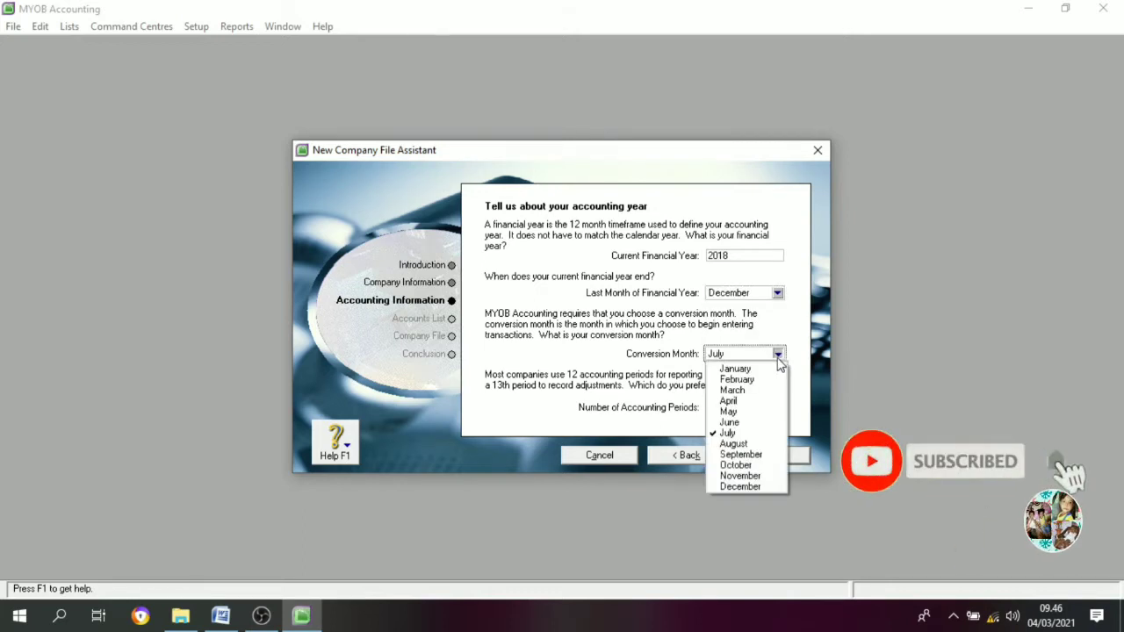
{"action": "left_click", "coordinate": [740, 486]}
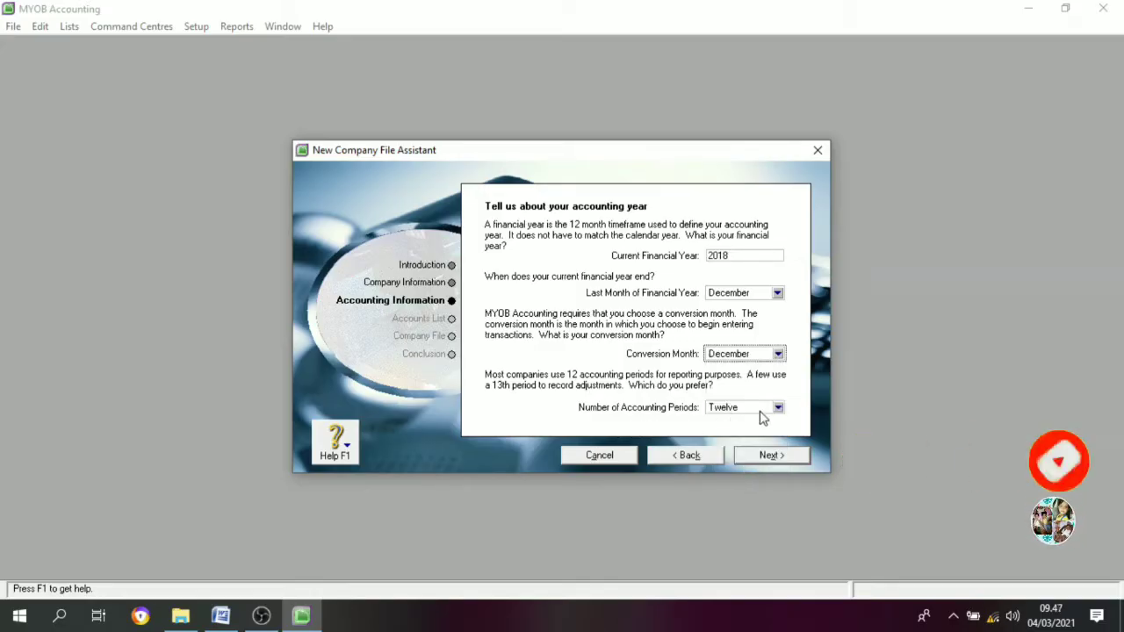
{"action": "left_click", "coordinate": [778, 408]}
{"action": "left_click", "coordinate": [736, 434]}
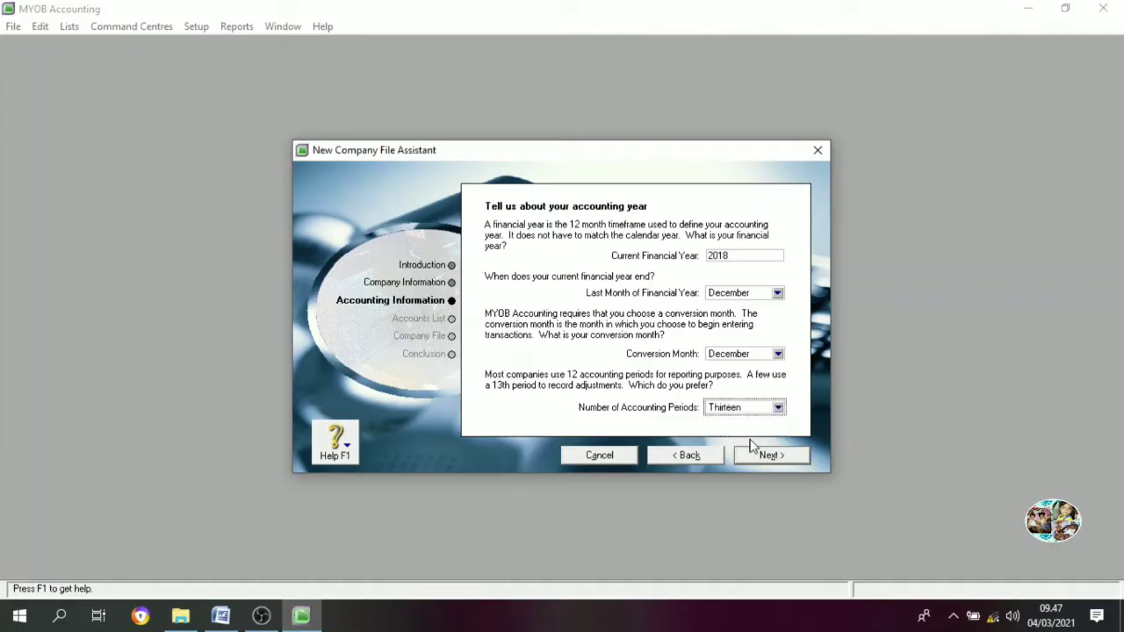
{"action": "left_click", "coordinate": [770, 454]}
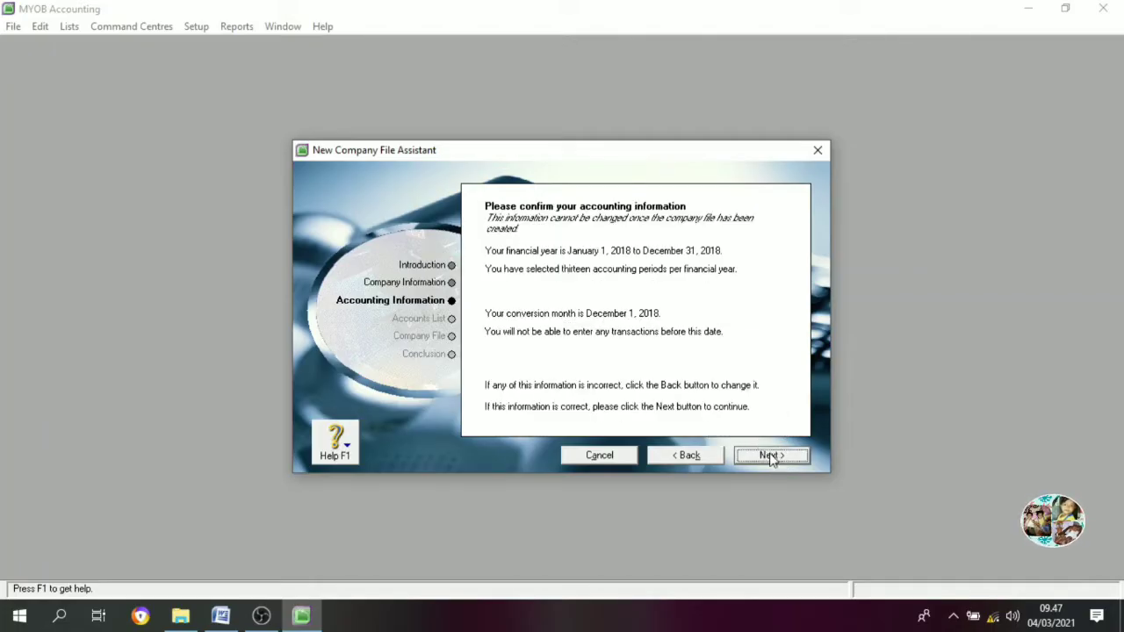
{"action": "left_click", "coordinate": [762, 454]}
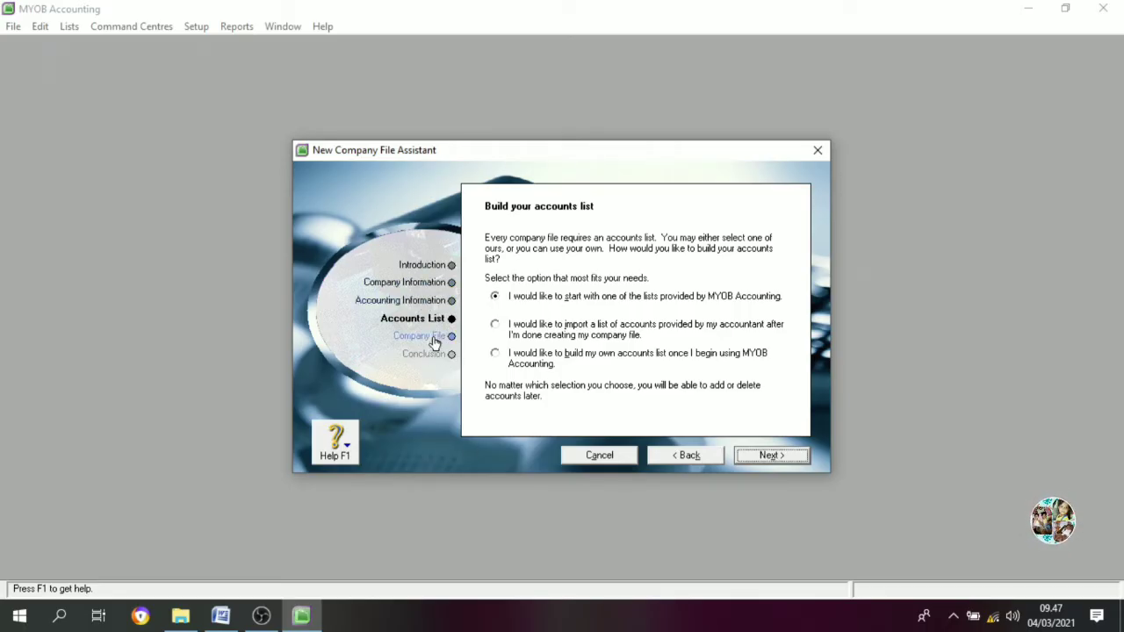
Choose to import the list of accounts provided by the accountant
{"action": "left_click", "coordinate": [502, 326]}
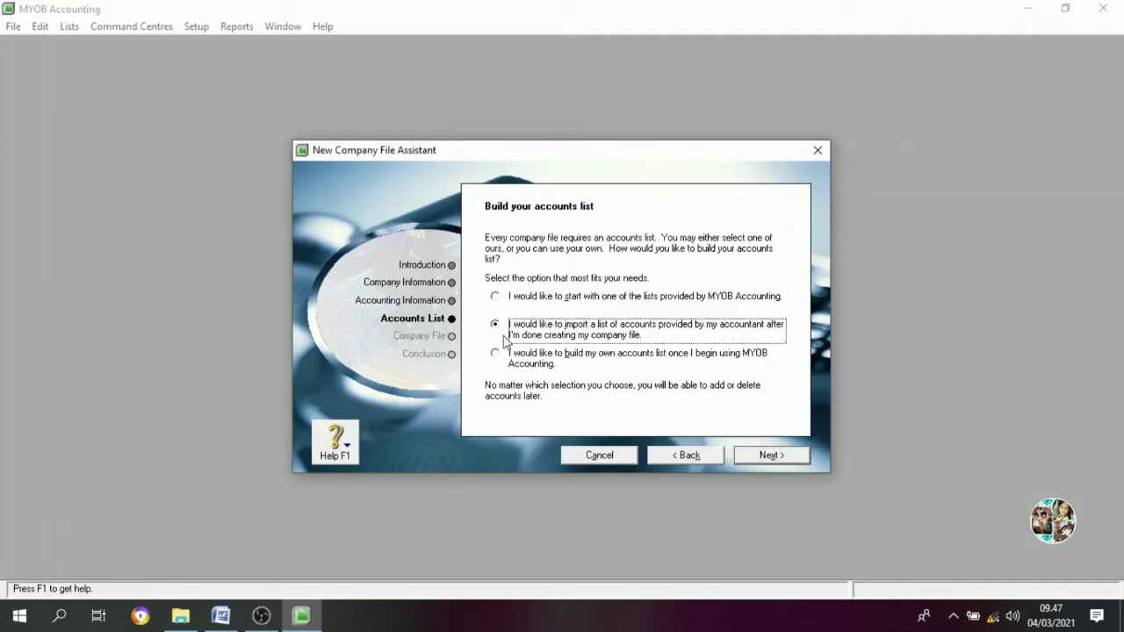
{"action": "left_click", "coordinate": [770, 454]}
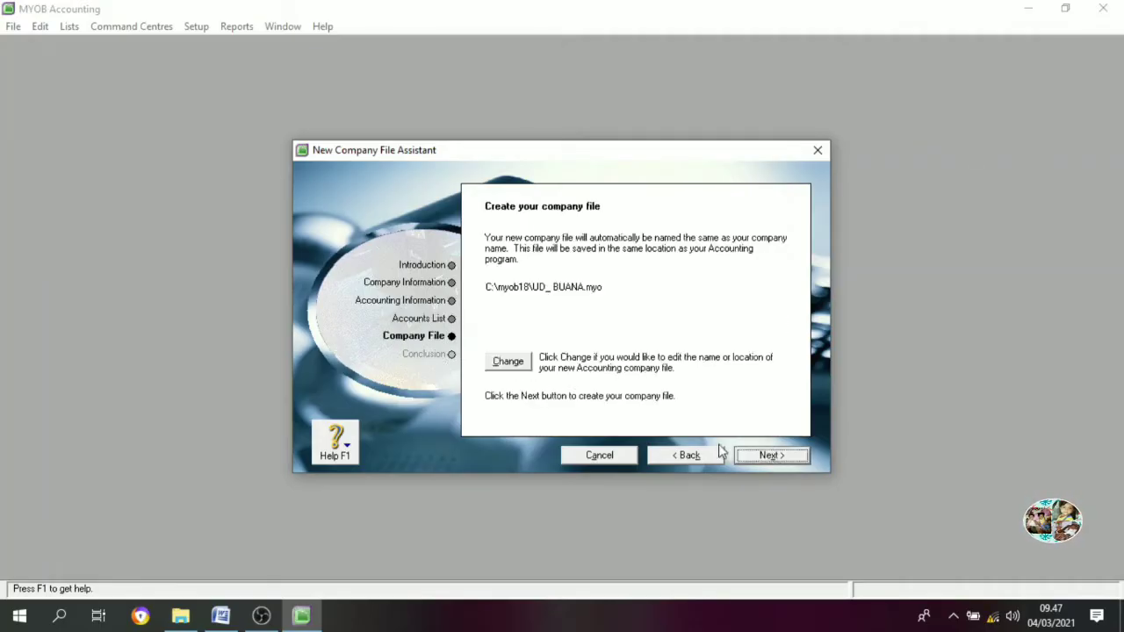
Save the company file as UD_ BUANA.myo on drive D: and create it
{"action": "left_click", "coordinate": [510, 363]}
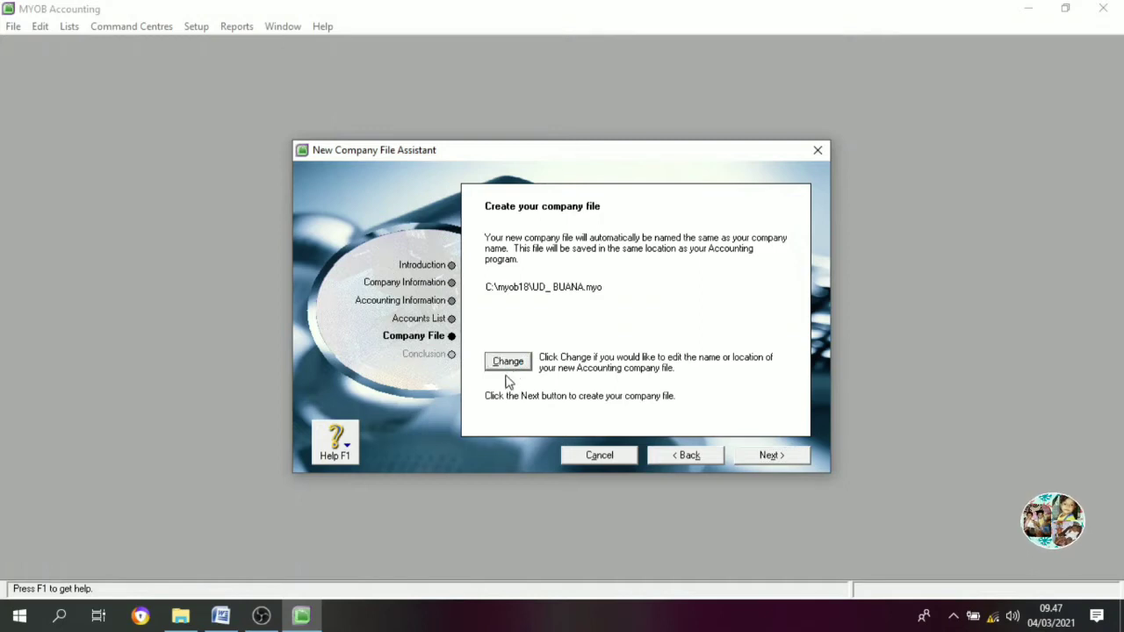
{"action": "left_click", "coordinate": [496, 361]}
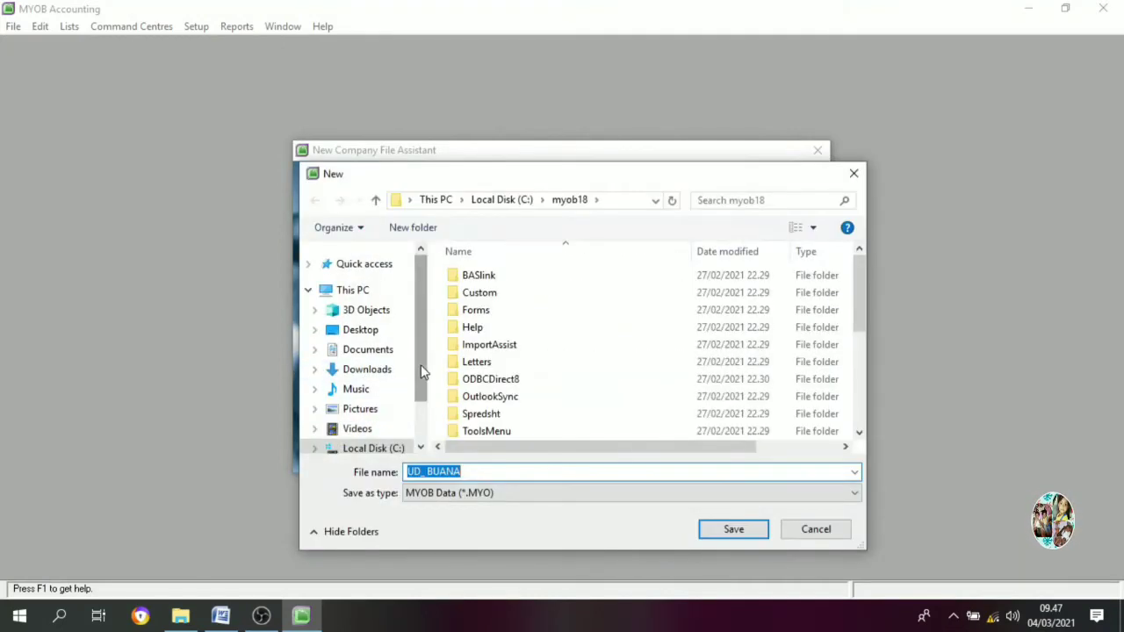
{"action": "scroll", "coordinate": [421, 364], "scroll_direction": "down", "scroll_amount": 1}
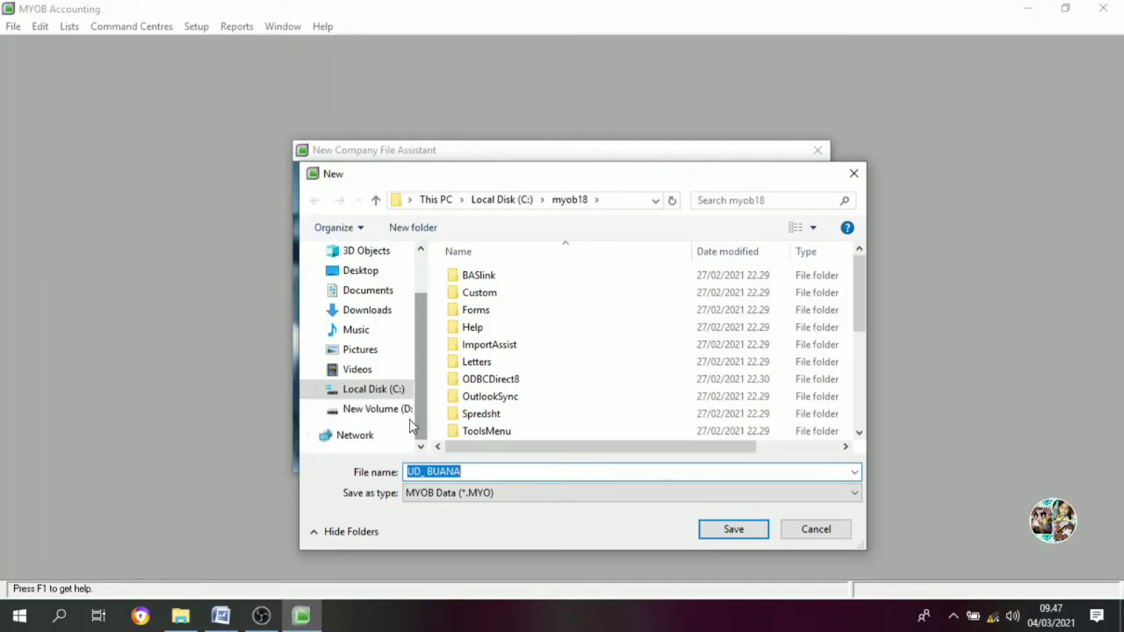
{"action": "left_click", "coordinate": [380, 409]}
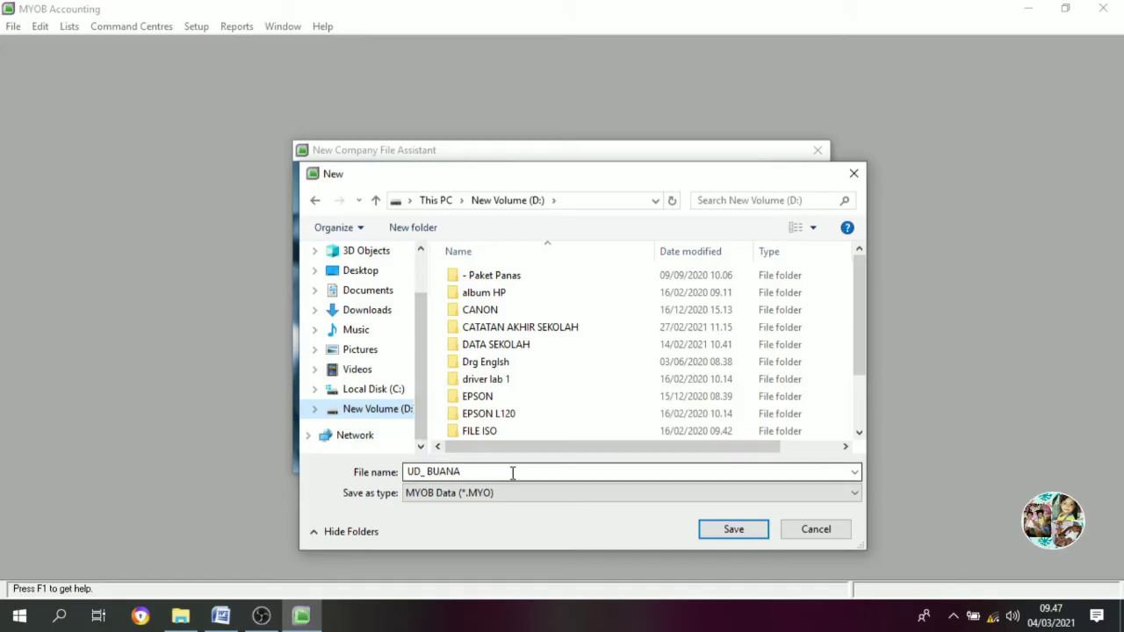
{"action": "left_click", "coordinate": [732, 531]}
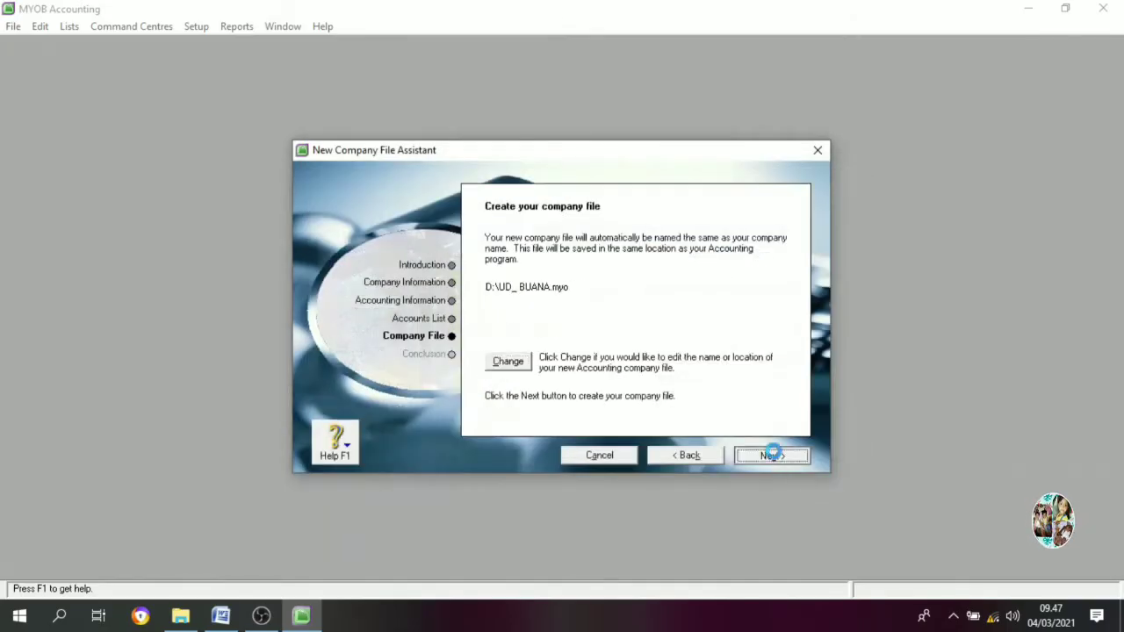
{"action": "left_click", "coordinate": [769, 455]}
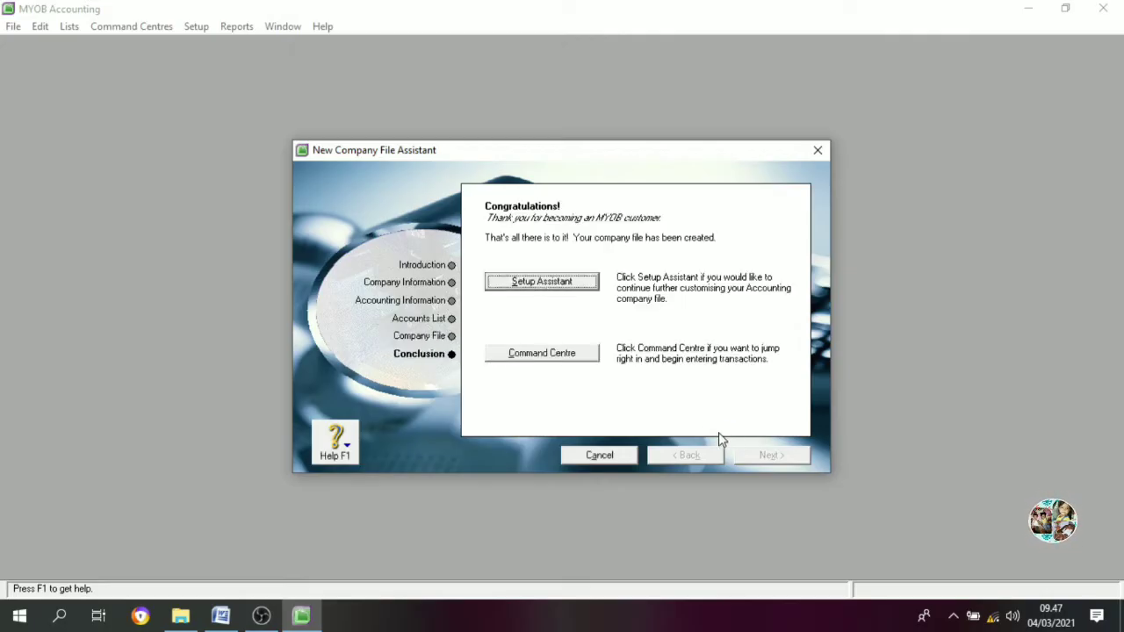
Open the UD. BUANA Command Centre maximized and show the Accounts centre
{"action": "left_click", "coordinate": [536, 353]}
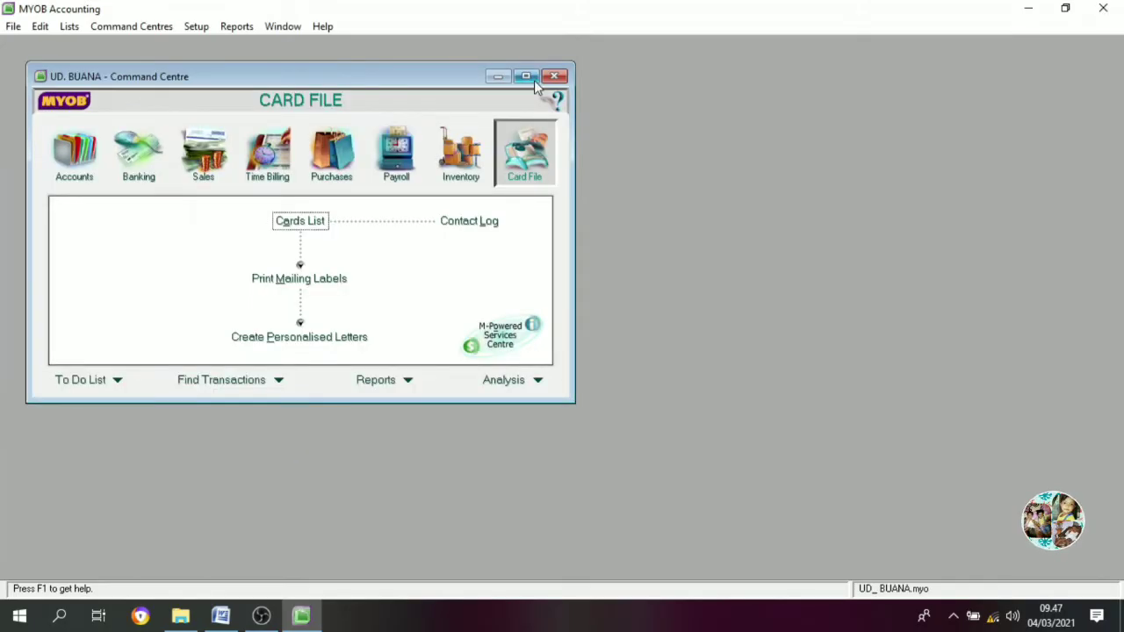
{"action": "left_click", "coordinate": [524, 76]}
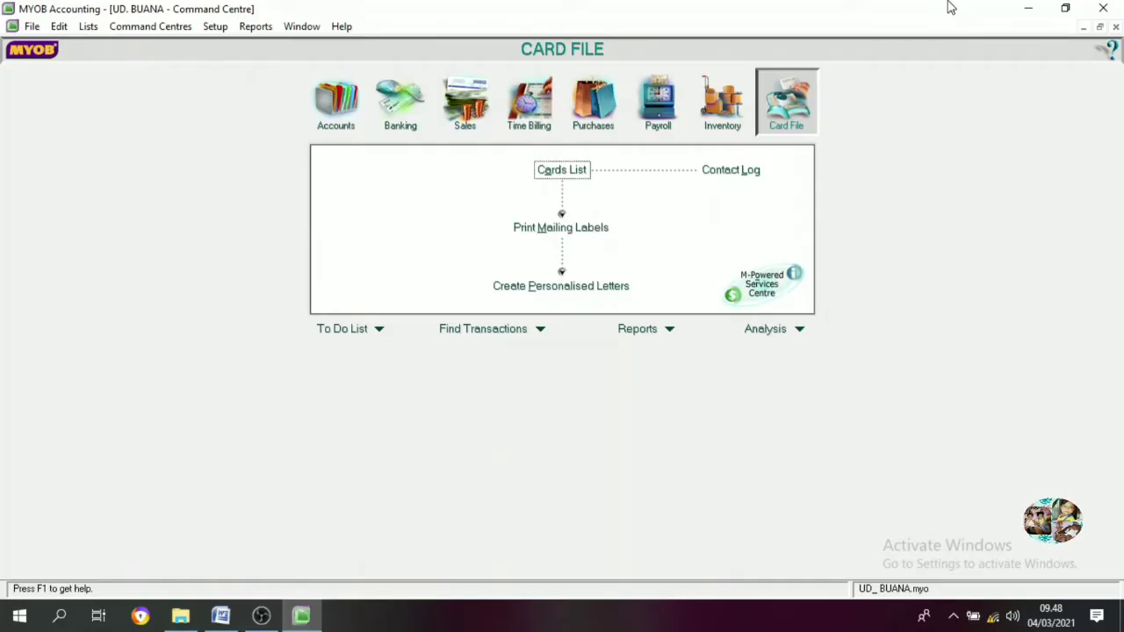
{"action": "left_click", "coordinate": [346, 132]}
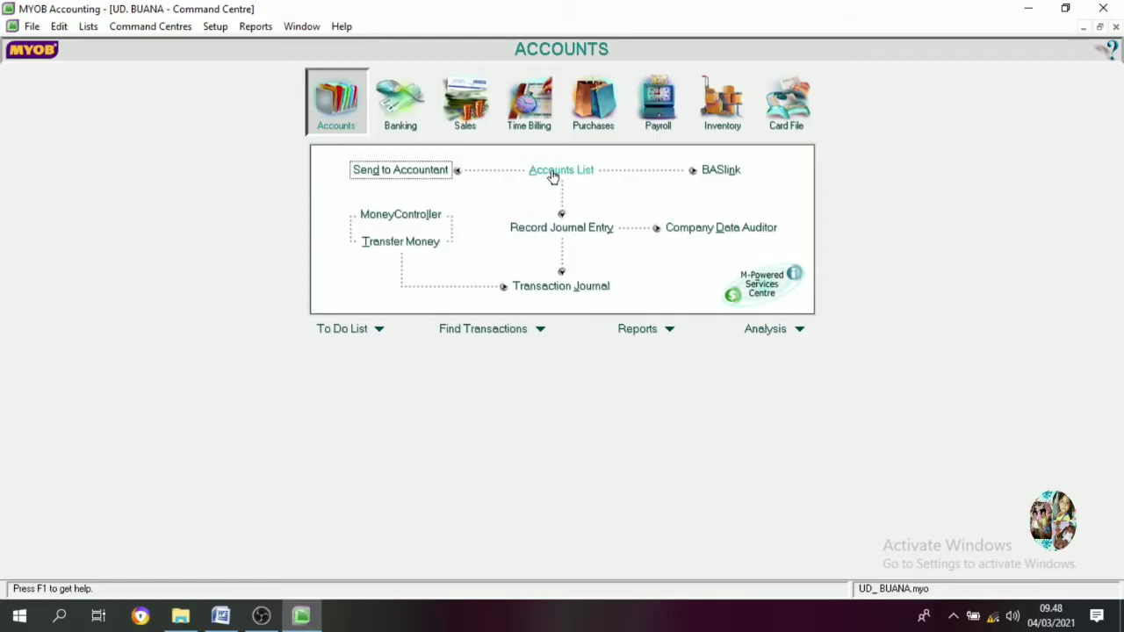
Open the Accounts List and browse the Asset, Liability, Equity, Income and All tabs
{"action": "left_click", "coordinate": [552, 174]}
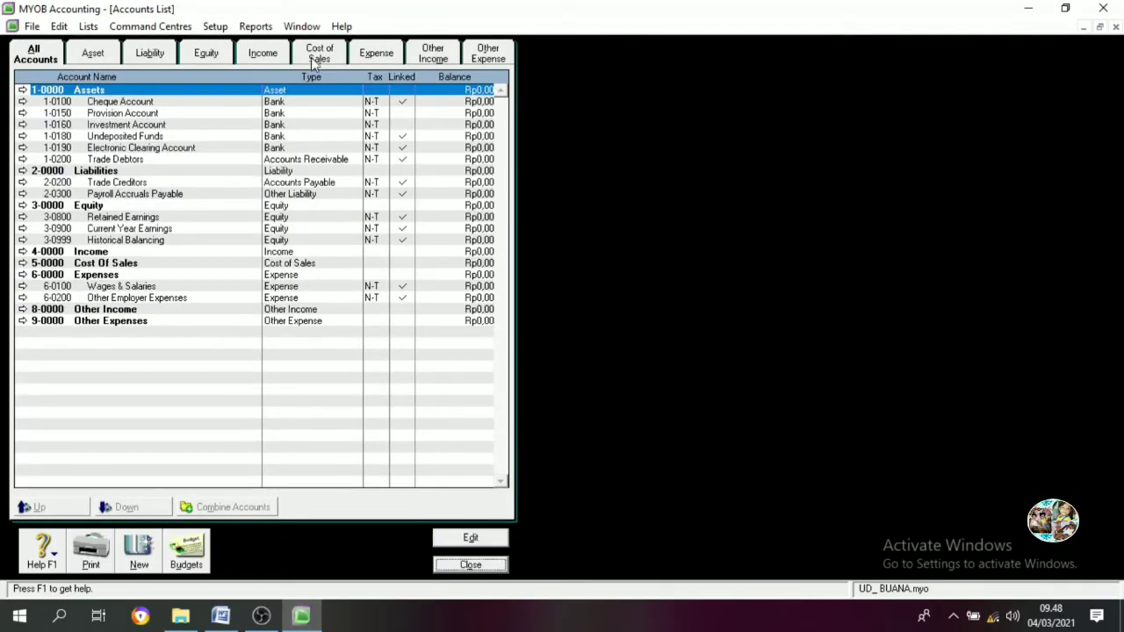
{"action": "left_click", "coordinate": [88, 58]}
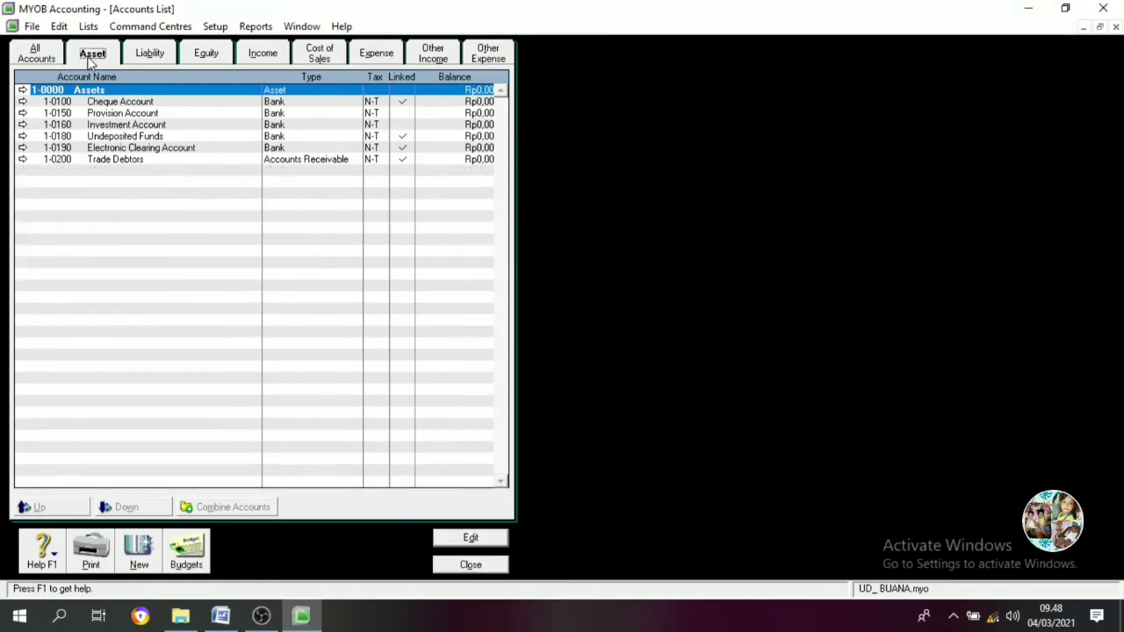
{"action": "left_click", "coordinate": [148, 55]}
{"action": "left_click", "coordinate": [207, 55]}
{"action": "left_click", "coordinate": [254, 57]}
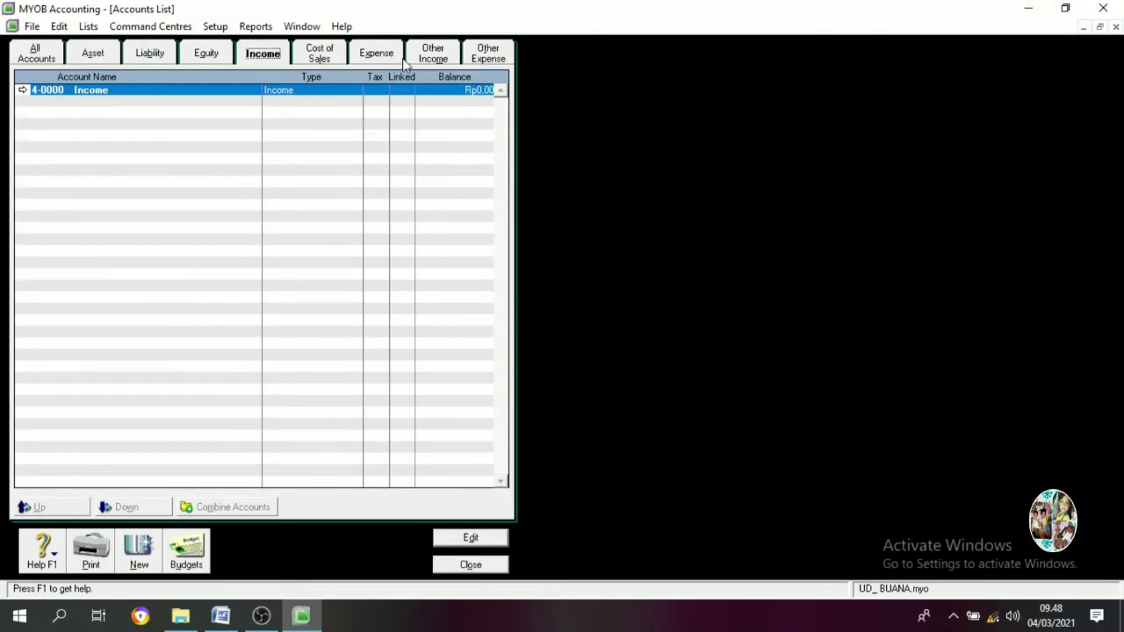
{"action": "left_click", "coordinate": [44, 56]}
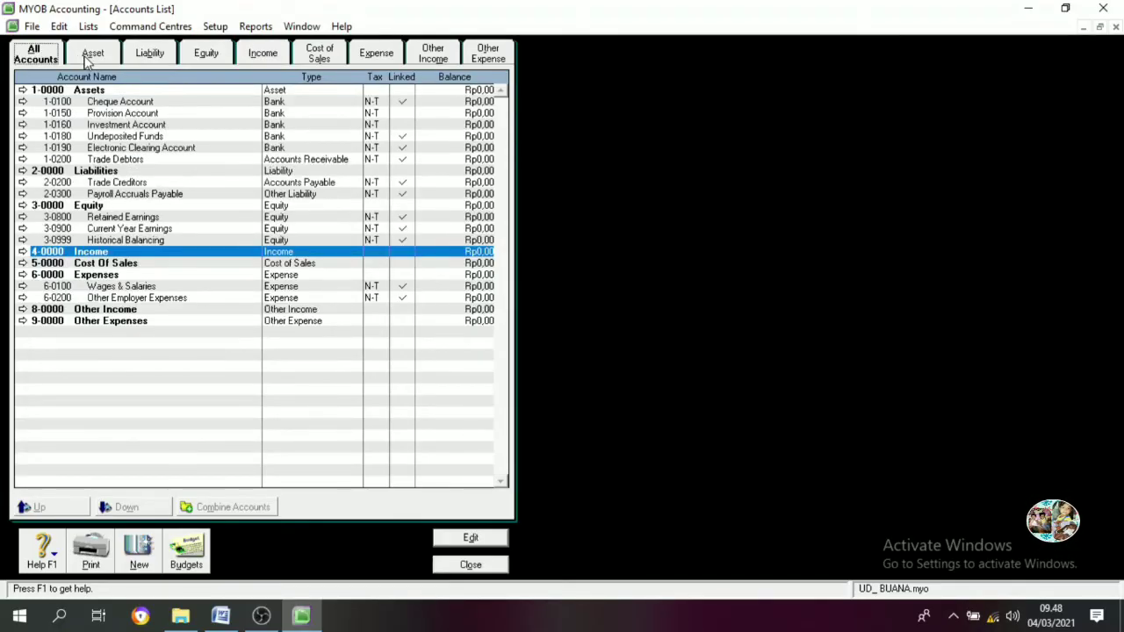
{"action": "left_click", "coordinate": [88, 62]}
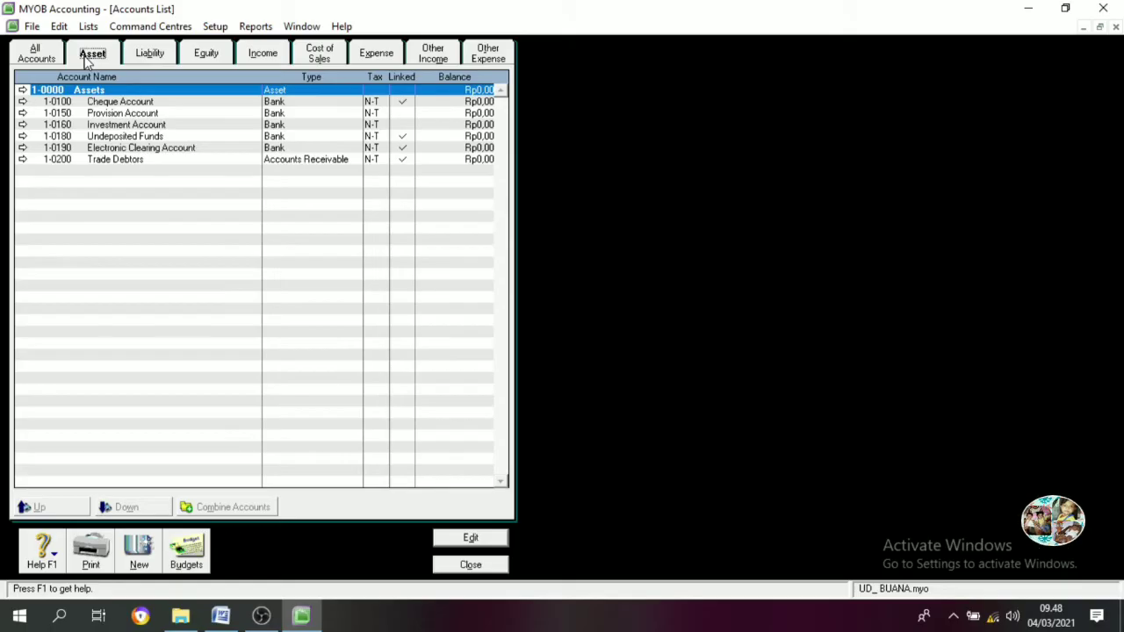
{"action": "left_click", "coordinate": [137, 56]}
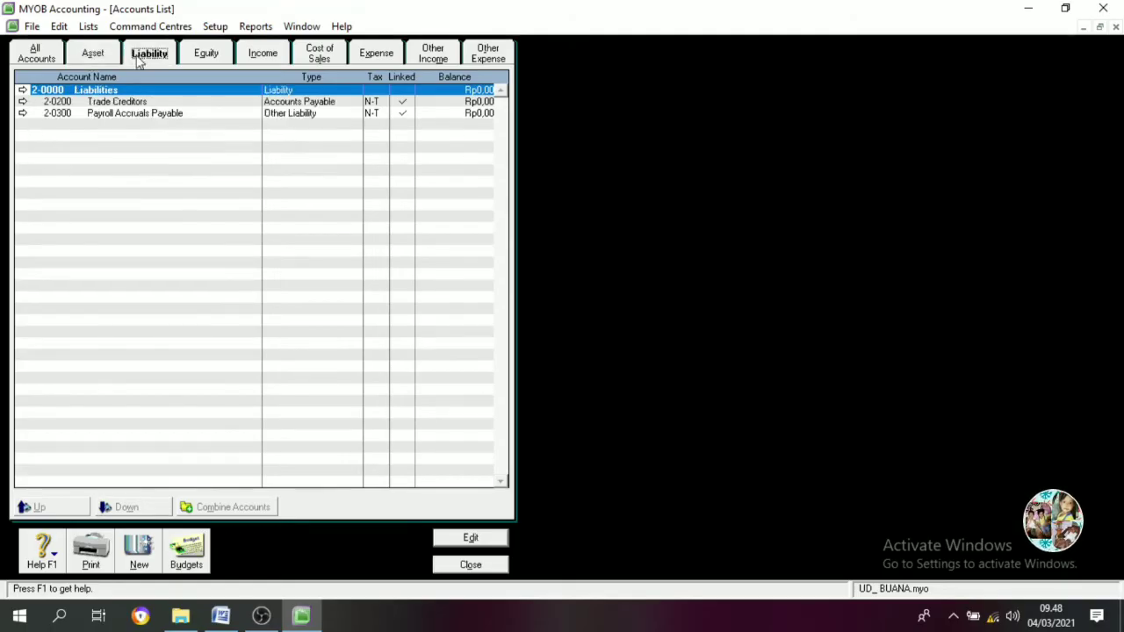
{"action": "left_click", "coordinate": [214, 54]}
{"action": "left_click", "coordinate": [263, 55]}
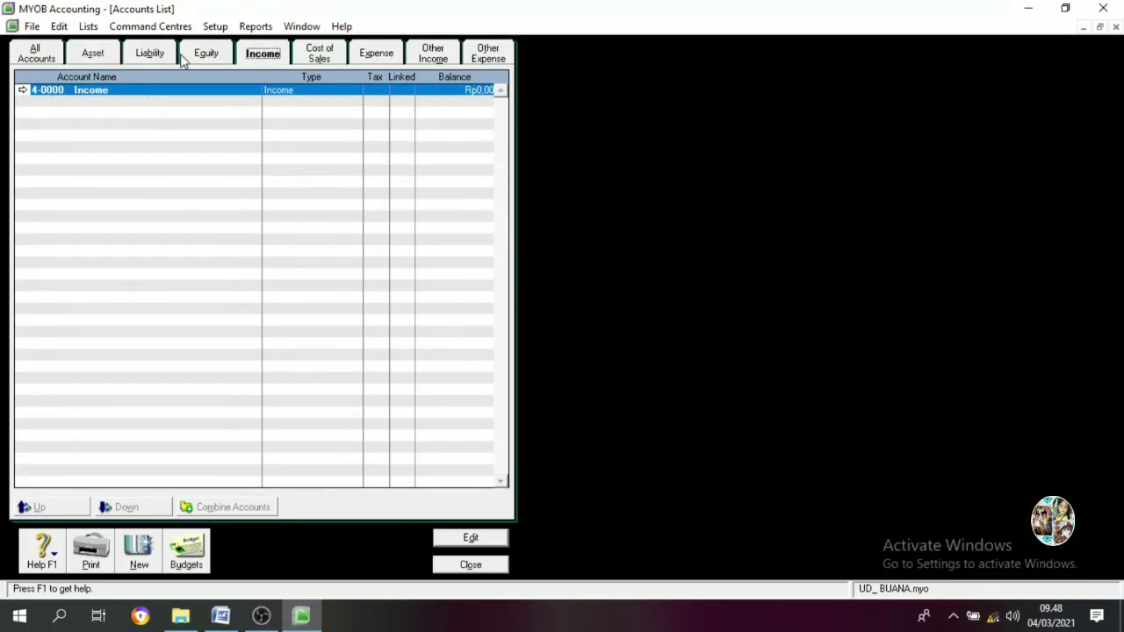
{"action": "left_click", "coordinate": [48, 56]}
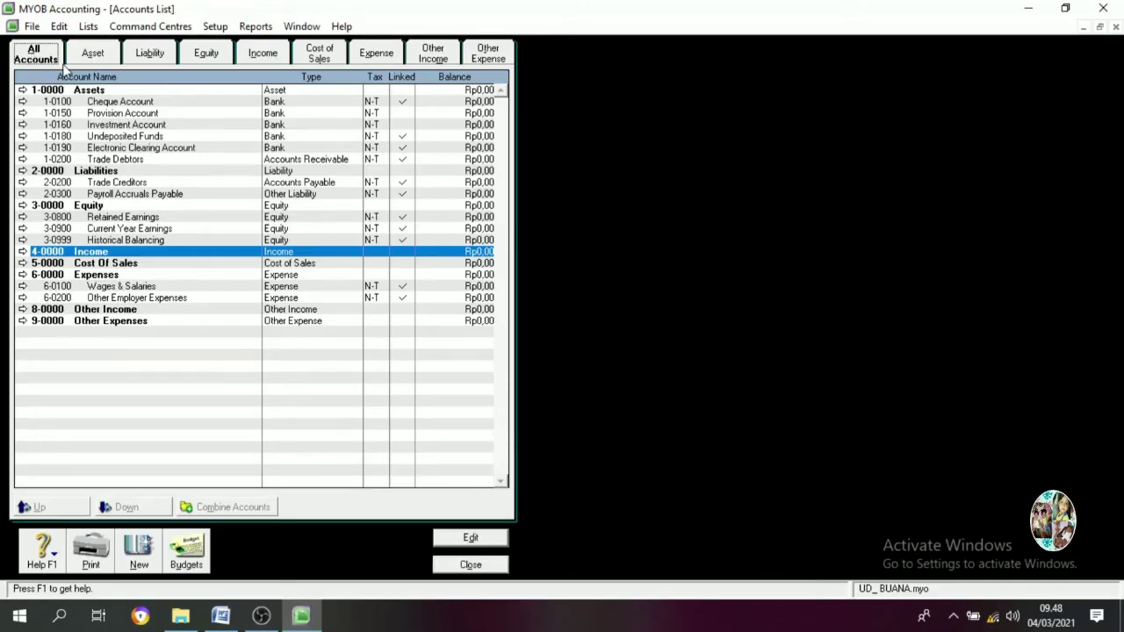
Filter the list to Asset accounts and review Cheque Account through Investment Account rows
{"action": "left_click", "coordinate": [92, 55]}
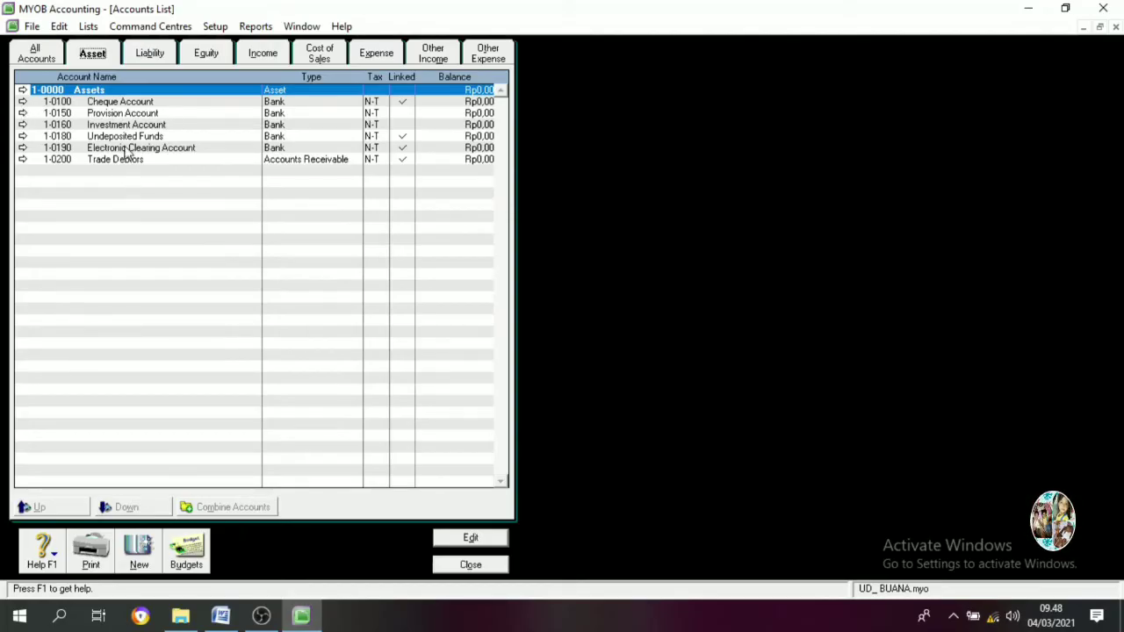
{"action": "left_click", "coordinate": [108, 105]}
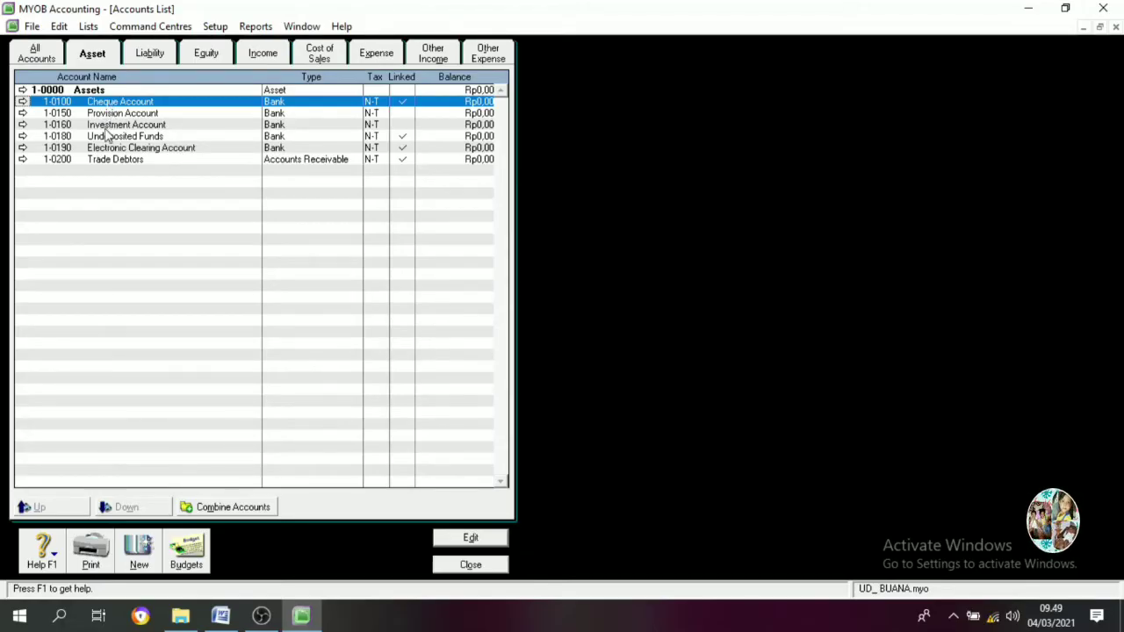
{"action": "left_click", "coordinate": [103, 138]}
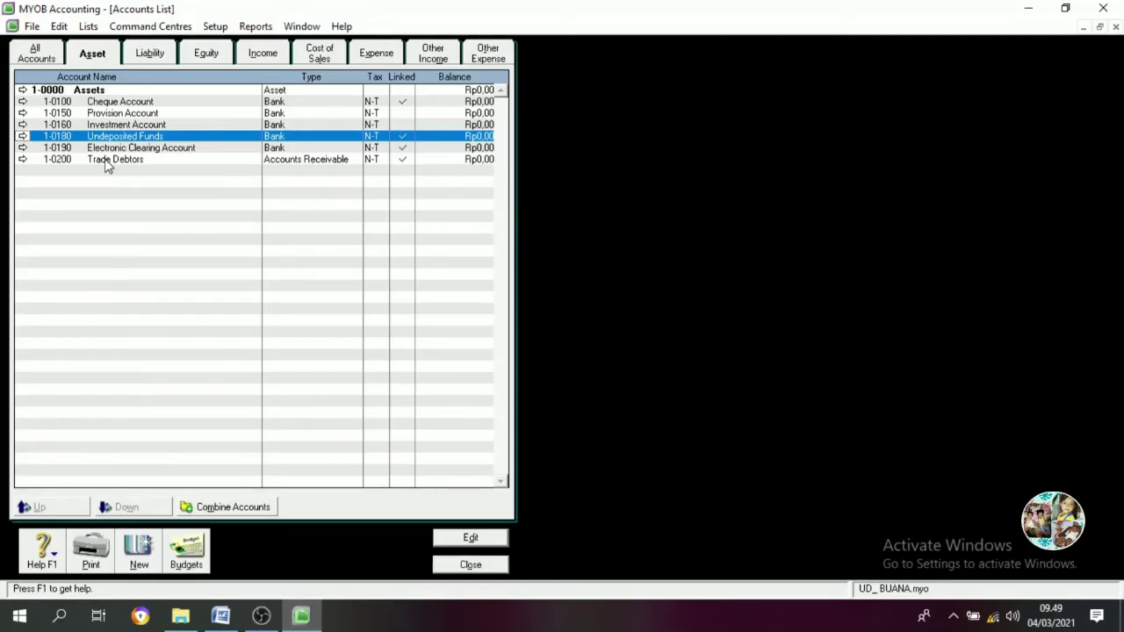
{"action": "left_click", "coordinate": [106, 164]}
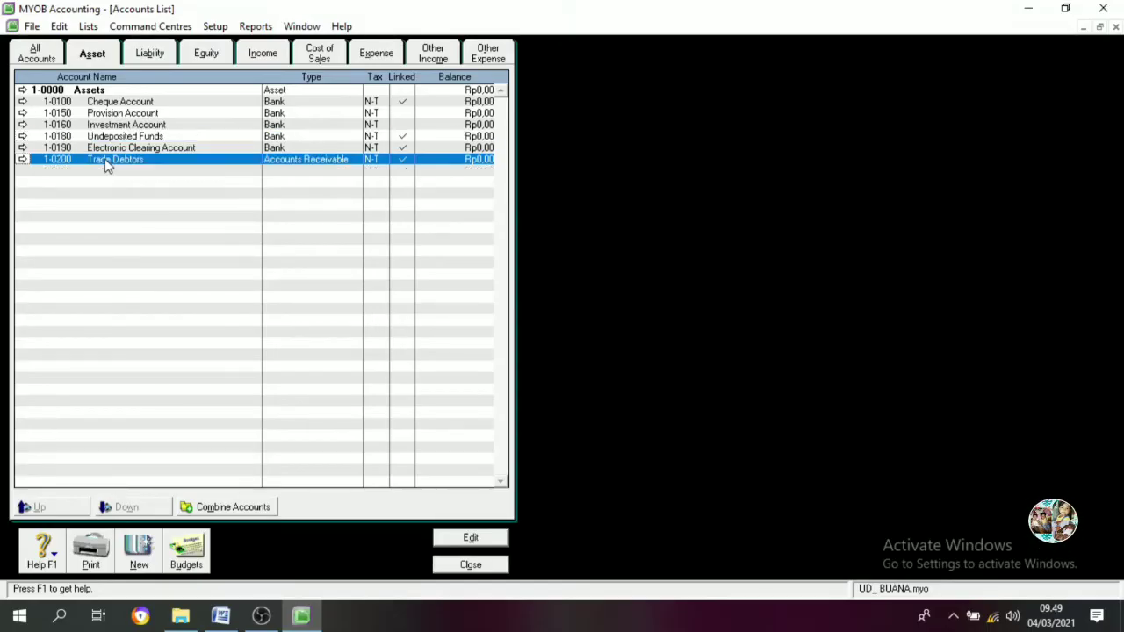
{"action": "left_click", "coordinate": [140, 125]}
{"action": "left_click", "coordinate": [141, 115]}
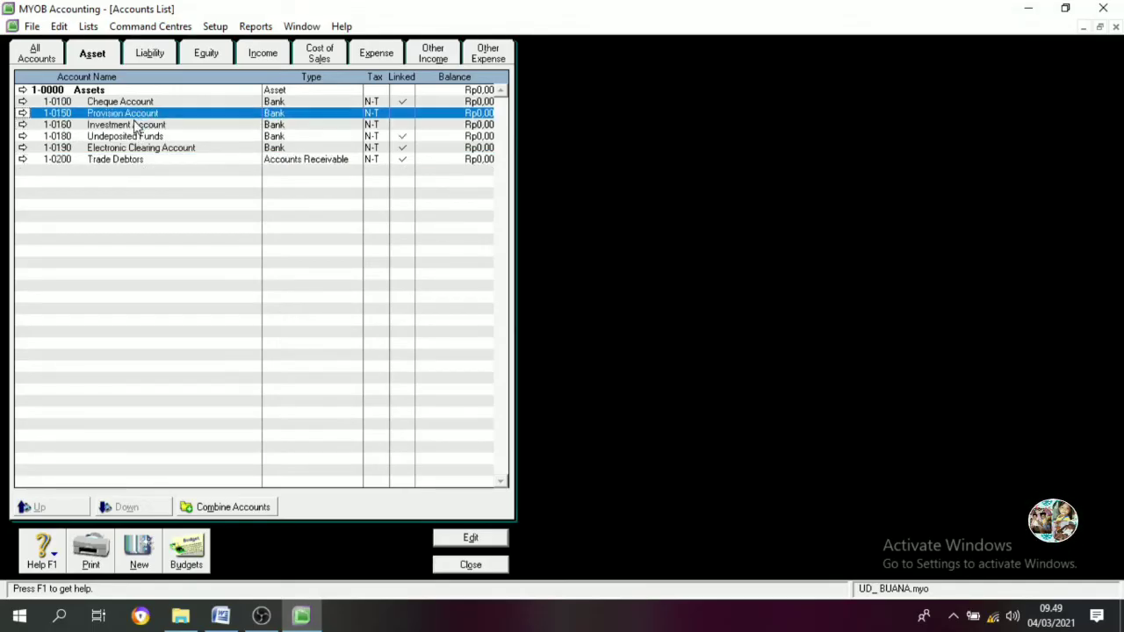
{"action": "left_click", "coordinate": [136, 125]}
{"action": "left_click", "coordinate": [136, 115]}
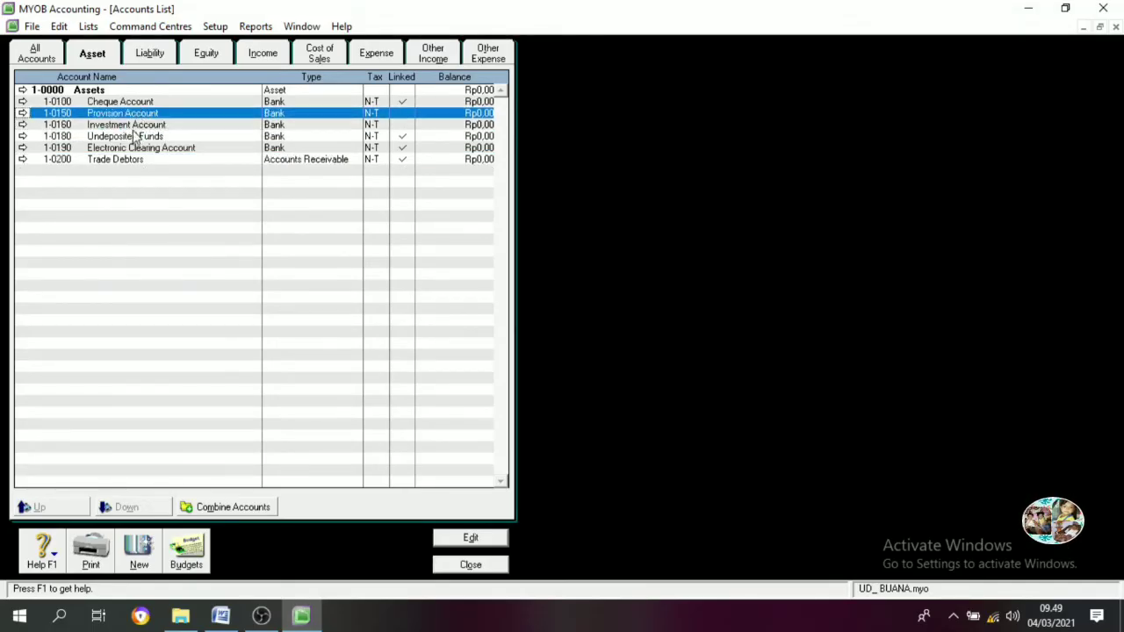
{"action": "left_click", "coordinate": [133, 127]}
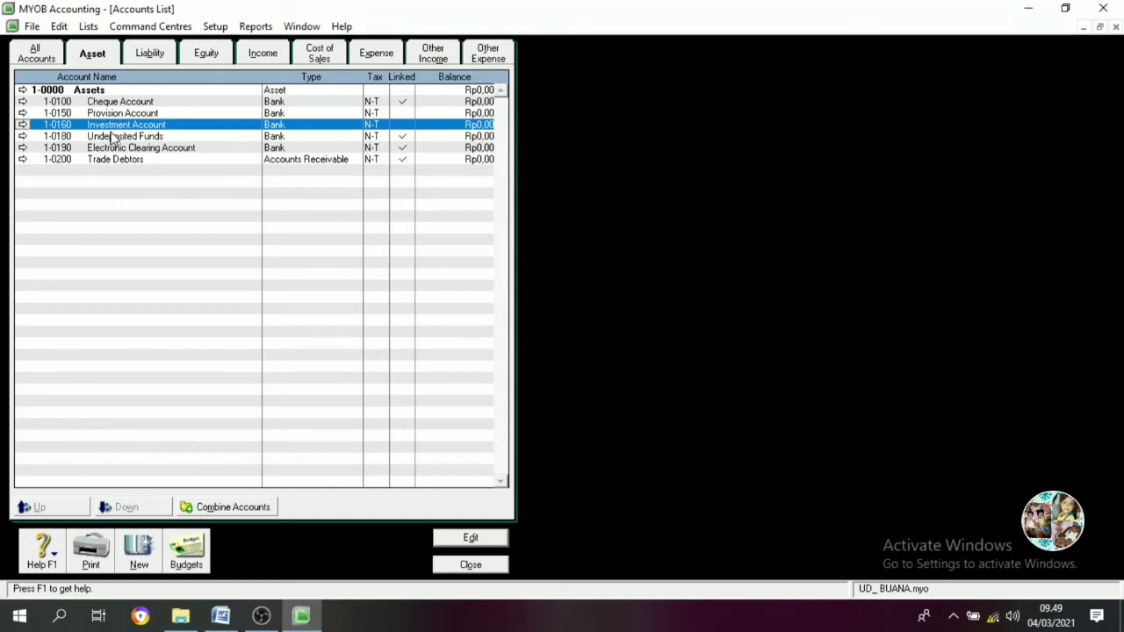
{"action": "double_click", "coordinate": [148, 103]}
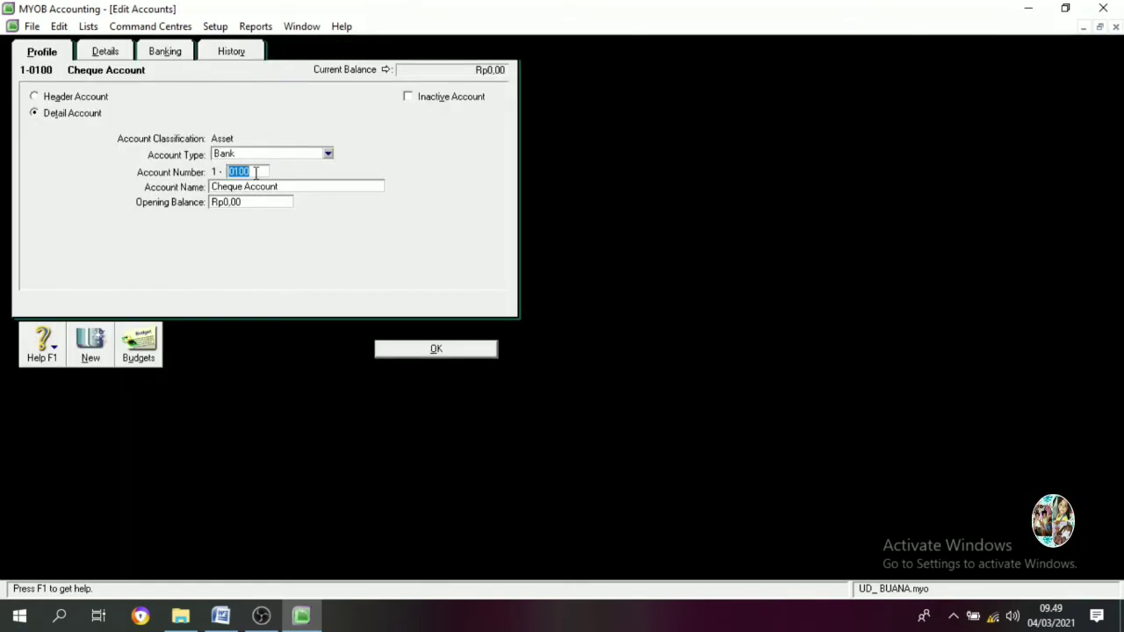
{"action": "left_click", "coordinate": [429, 352]}
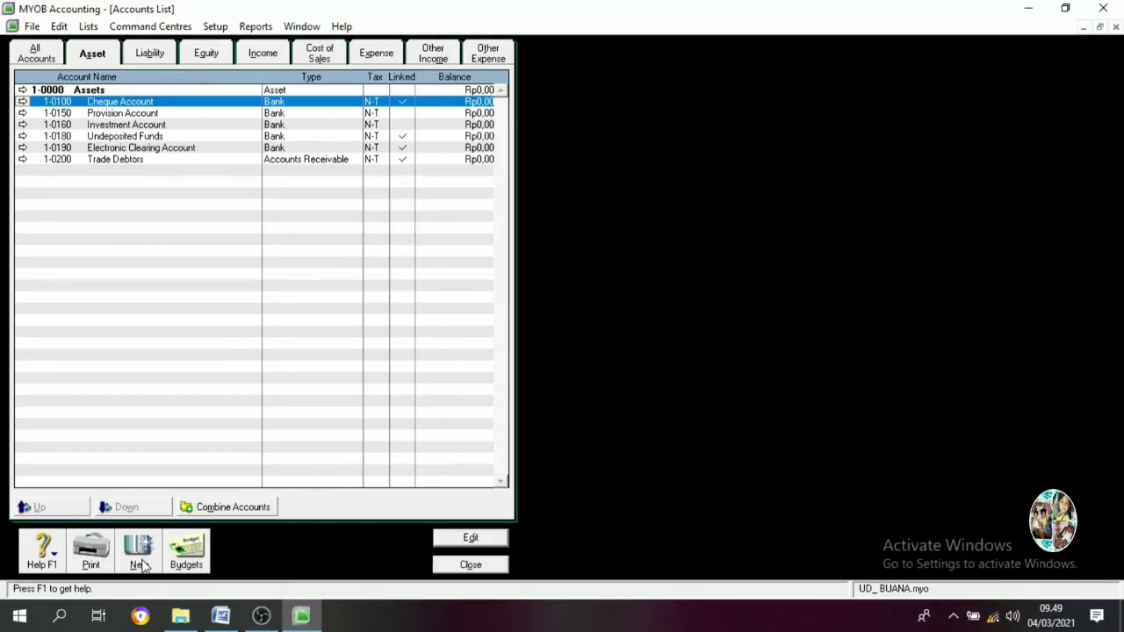
Create header account 1-1000 CURRENT ASSET
{"action": "left_click", "coordinate": [139, 557]}
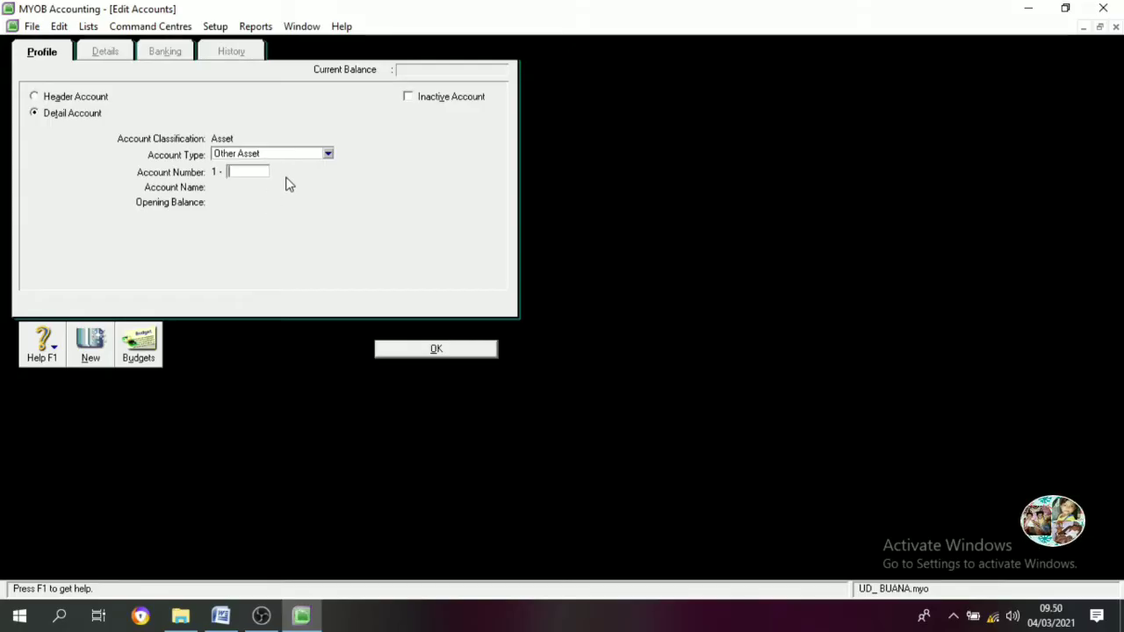
{"action": "type", "text": "1000"}
{"action": "key", "text": "Tab"}
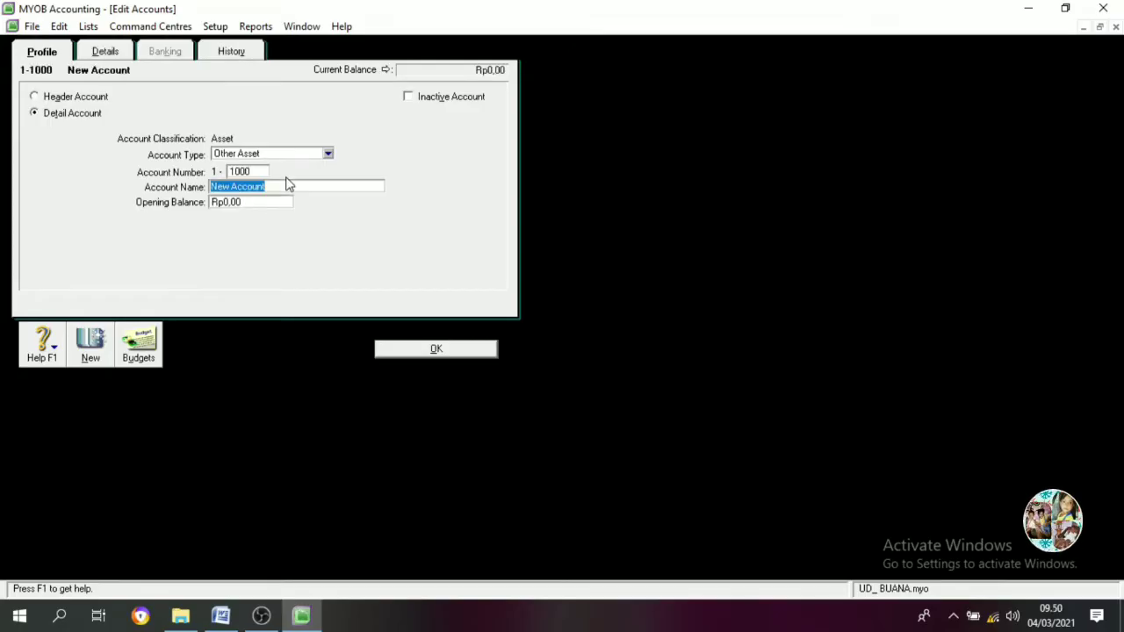
{"action": "type", "text": "CU"}
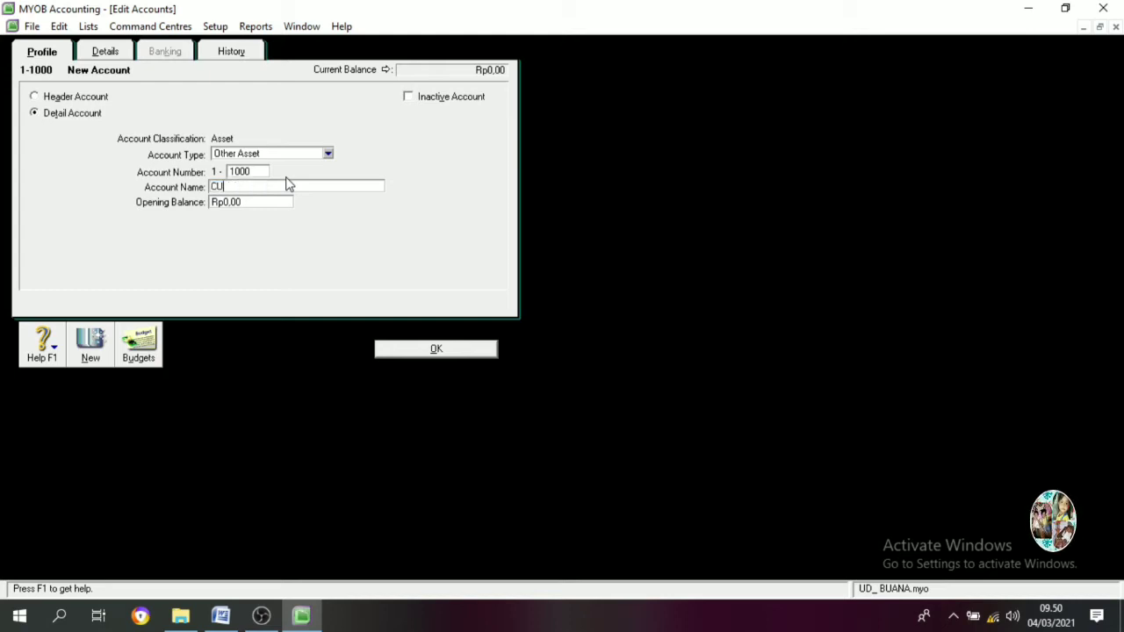
{"action": "type", "text": "RRENT ASS"}
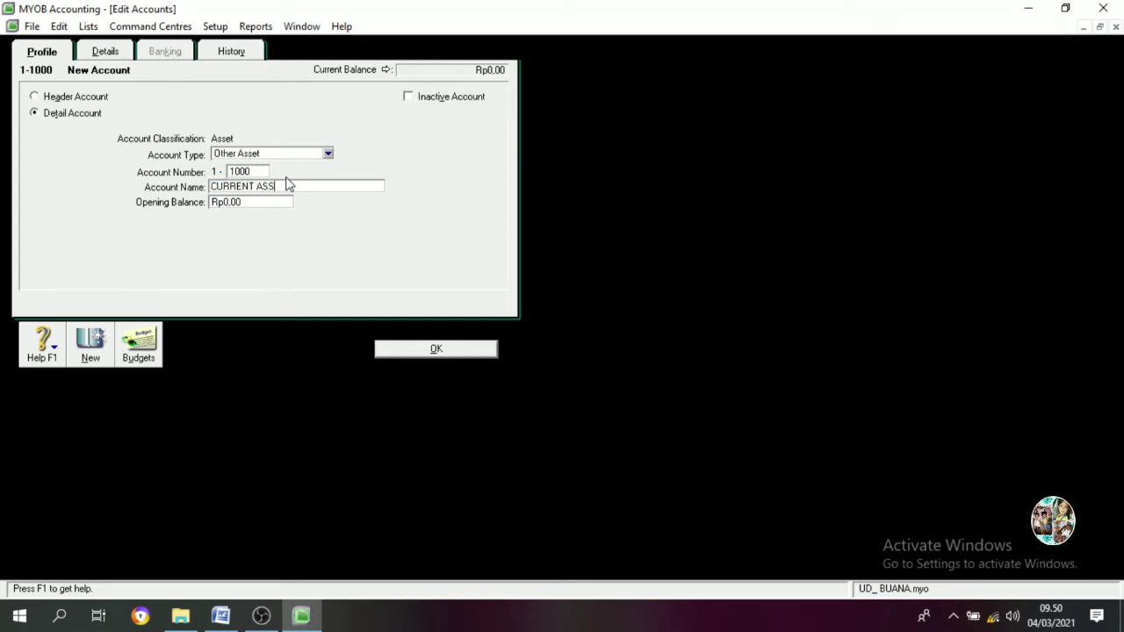
{"action": "type", "text": "ET"}
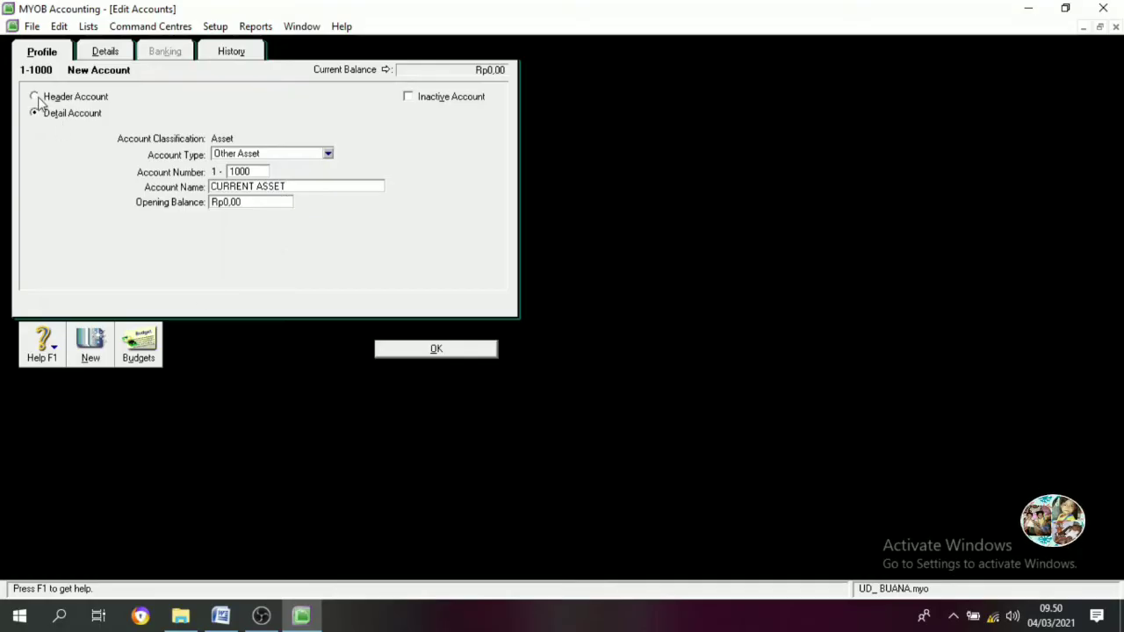
{"action": "left_click", "coordinate": [39, 99]}
{"action": "left_click", "coordinate": [397, 350]}
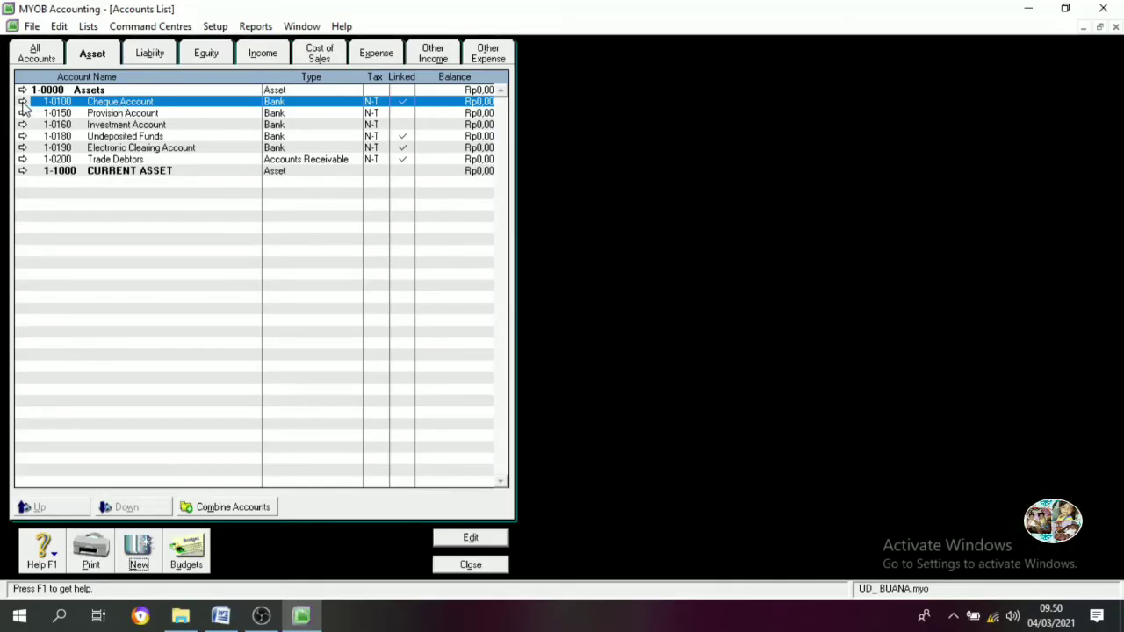
Renumber Cheque Account to 1-1100 and rename it Cash In Bank
{"action": "double_click", "coordinate": [128, 107]}
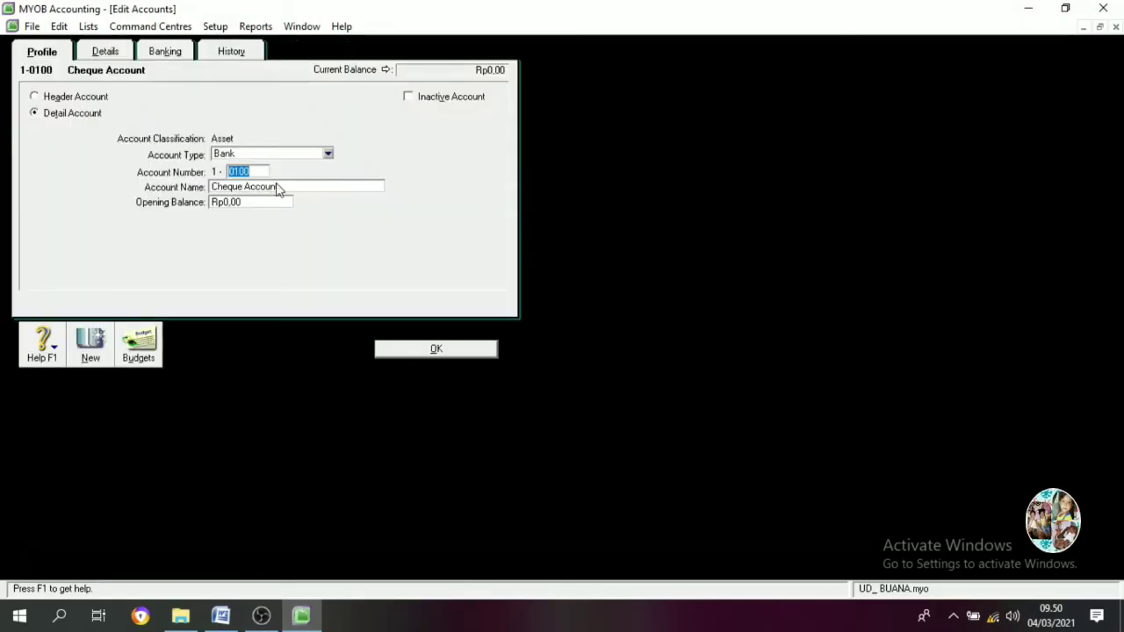
{"action": "type", "text": "1100"}
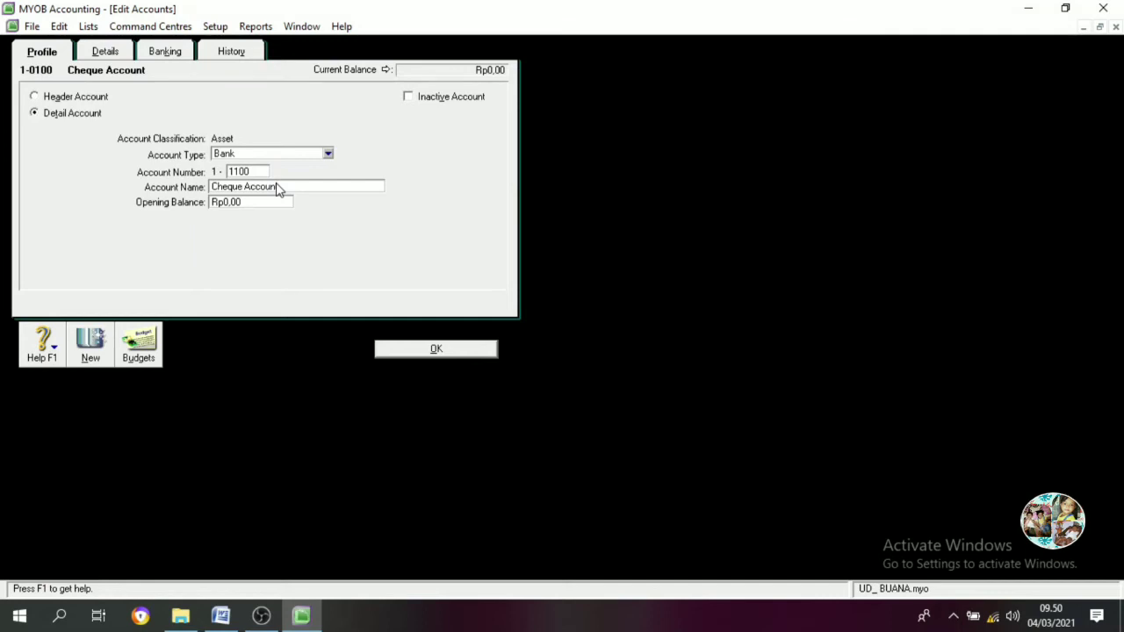
{"action": "key", "text": "Tab"}
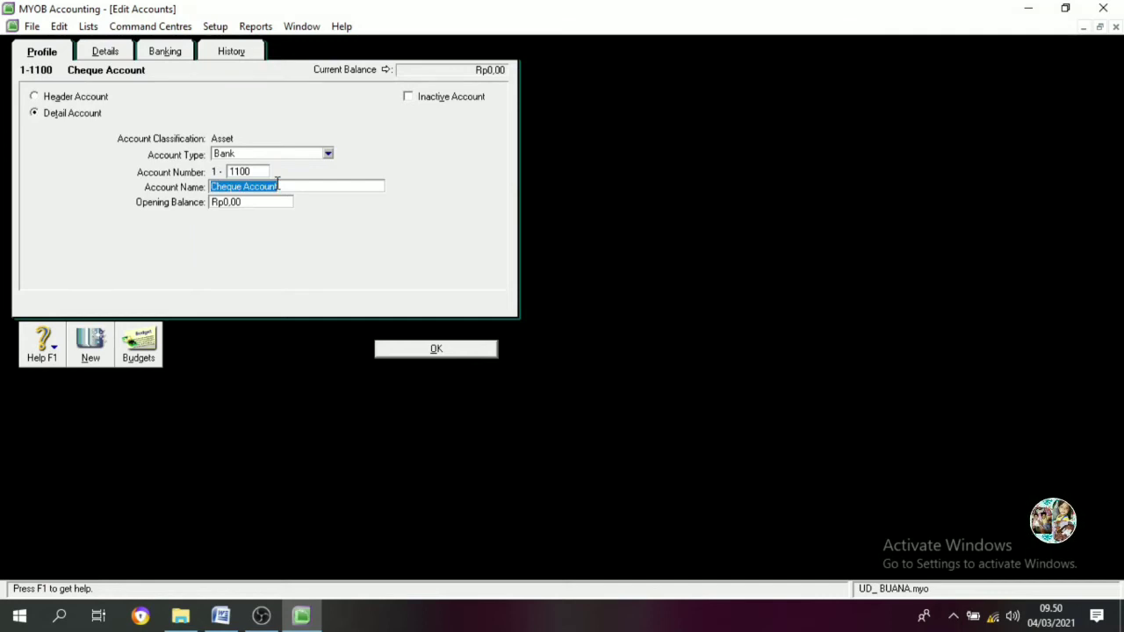
{"action": "type", "text": "cSH"}
{"action": "key", "text": "BackSpace"}
{"action": "key", "text": "BackSpace"}
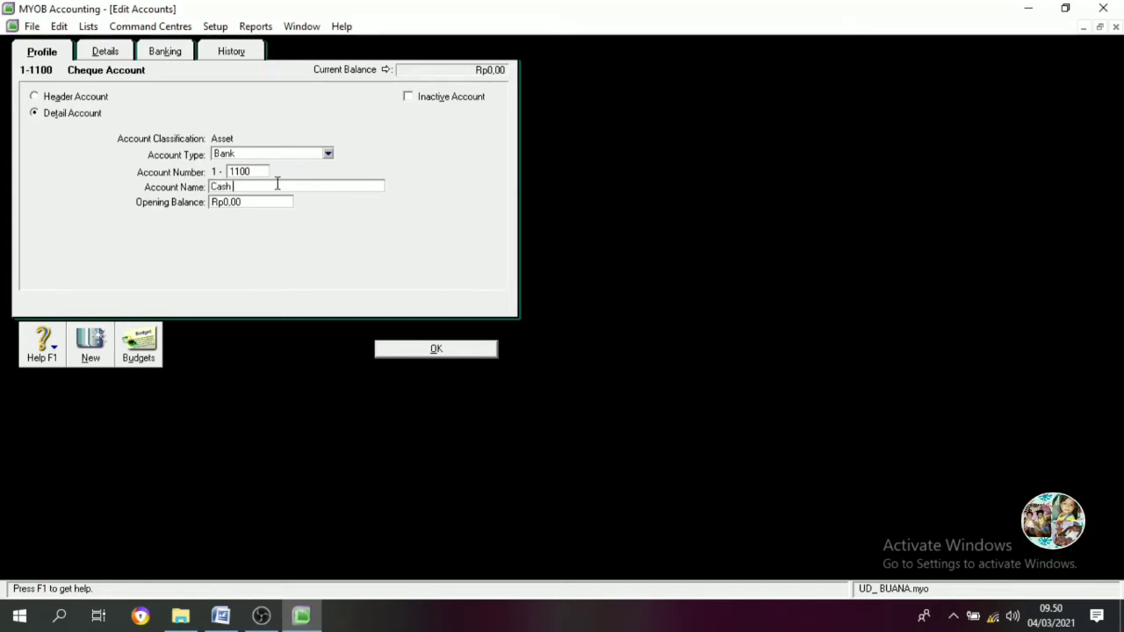
{"action": "type", "text": "ash In Bak"}
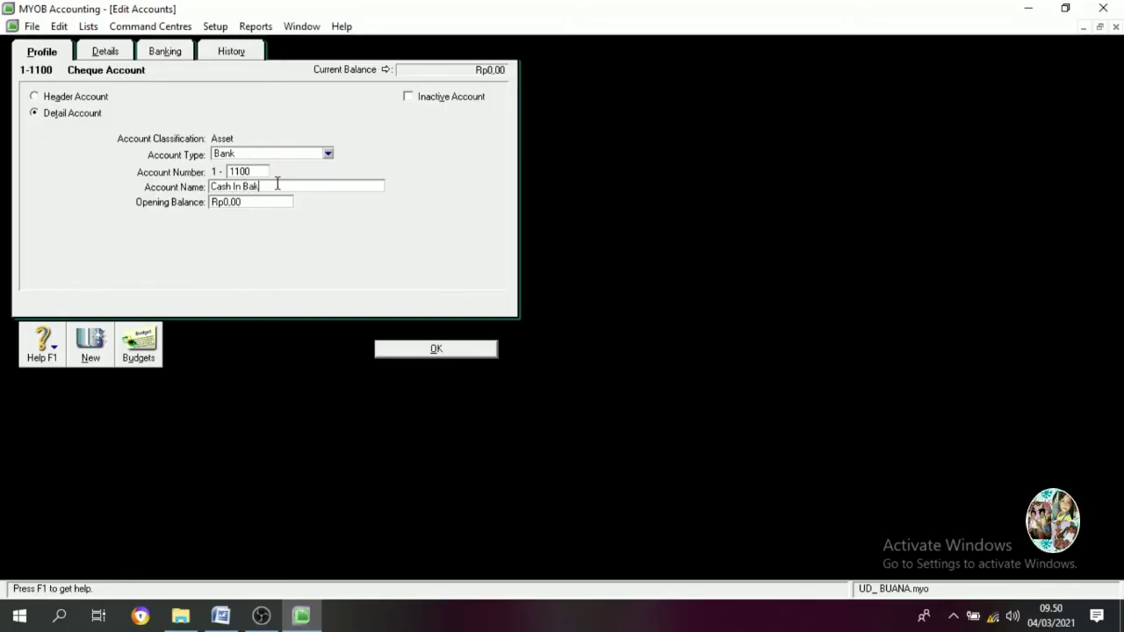
{"action": "type", "text": "k"}
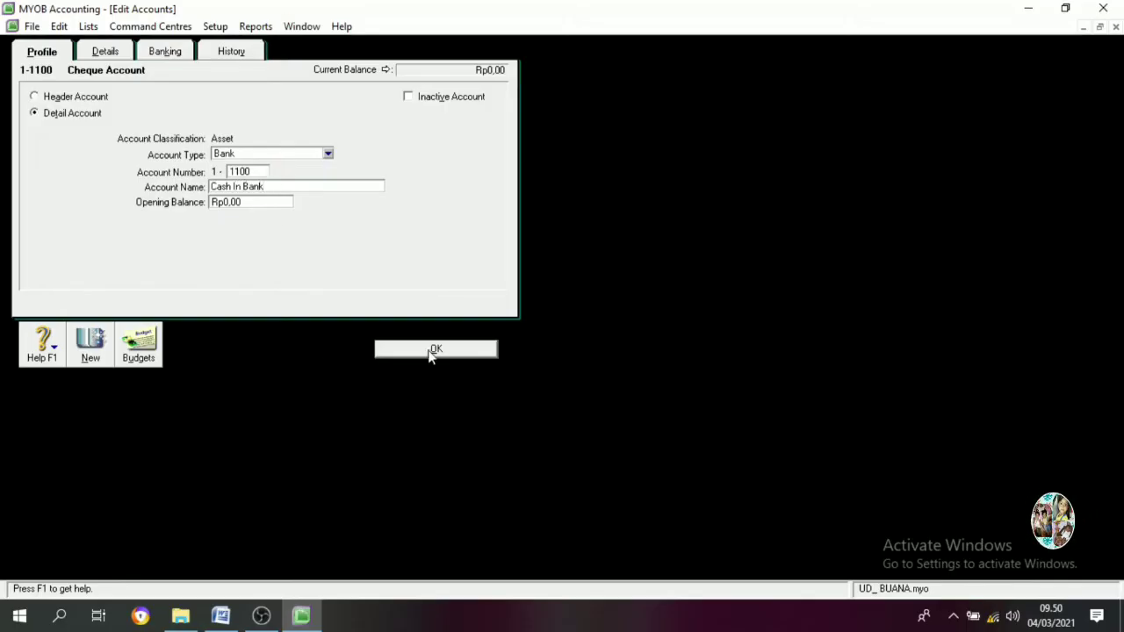
{"action": "left_click", "coordinate": [468, 351]}
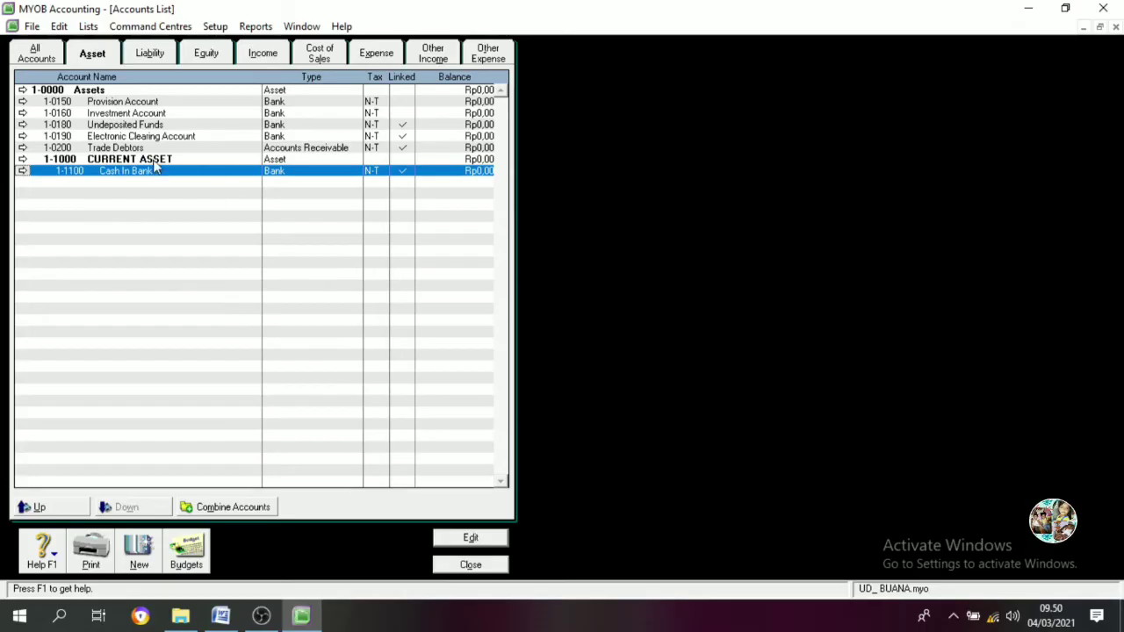
Renumber Undeposited Funds to 1-1200 and rename it Petty Cash
{"action": "left_click", "coordinate": [138, 126]}
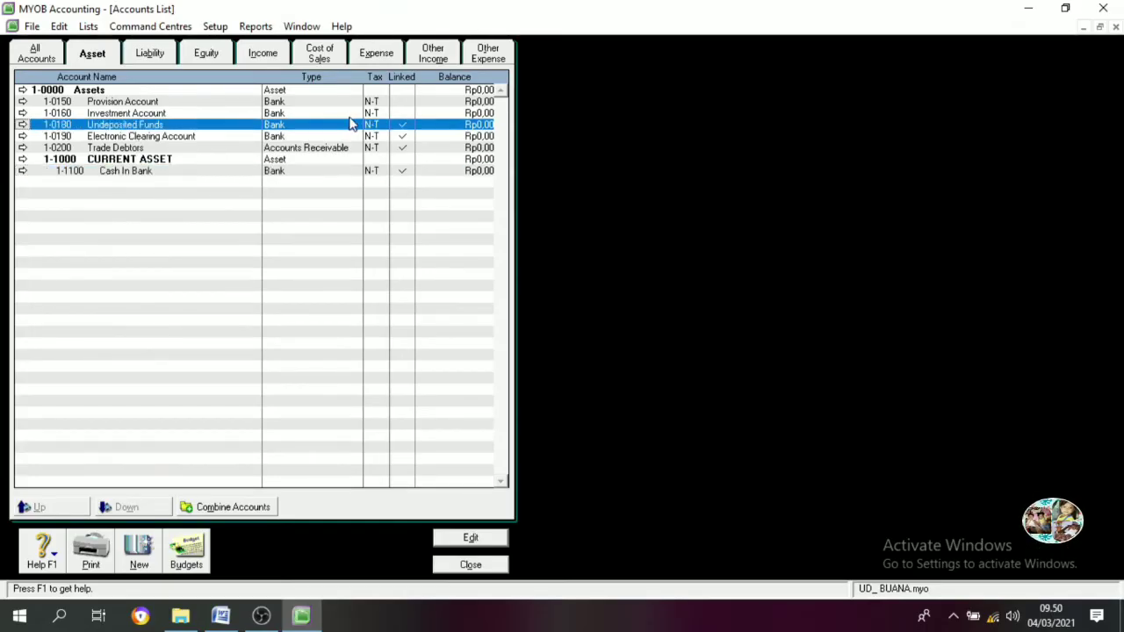
{"action": "double_click", "coordinate": [103, 128]}
{"action": "type", "text": "1200"}
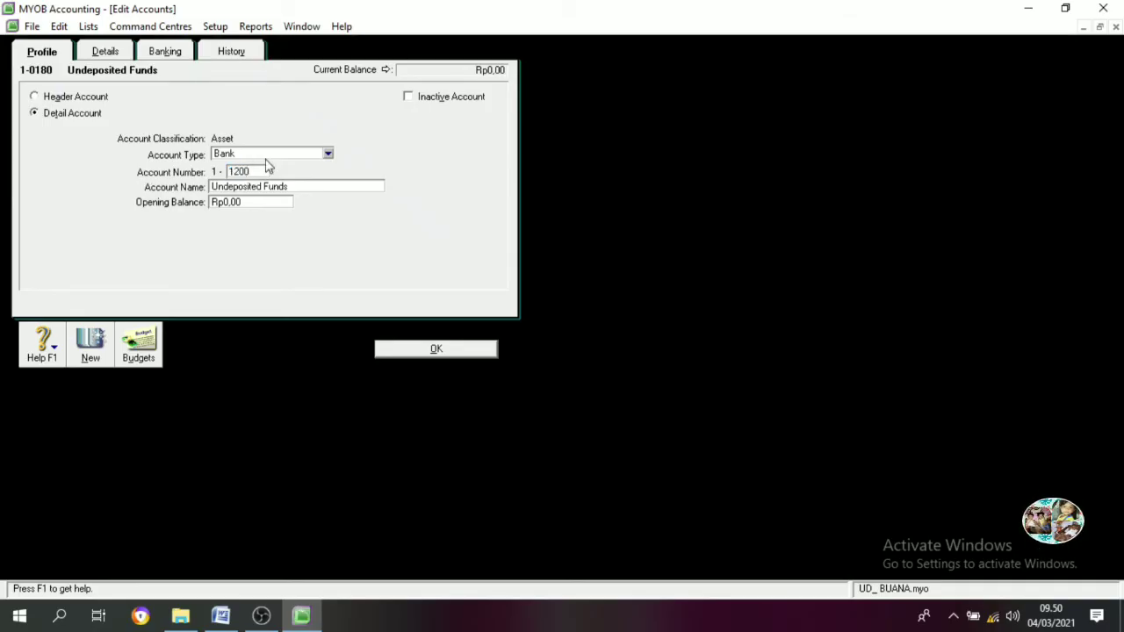
{"action": "key", "text": "Tab"}
{"action": "type", "text": "Pe"}
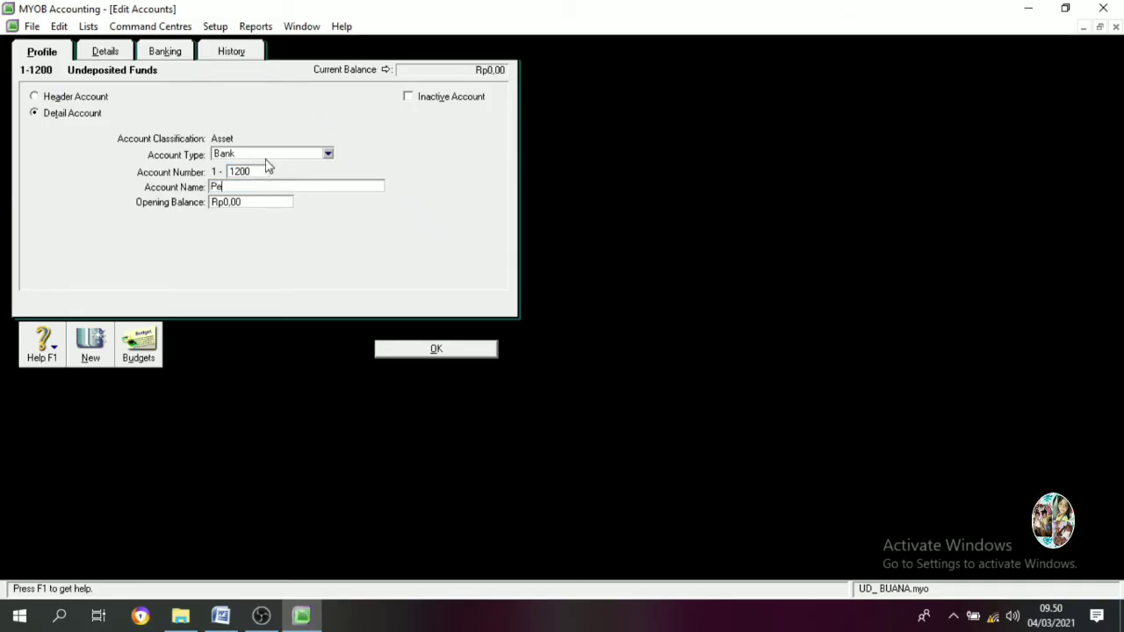
{"action": "type", "text": "tty Cash"}
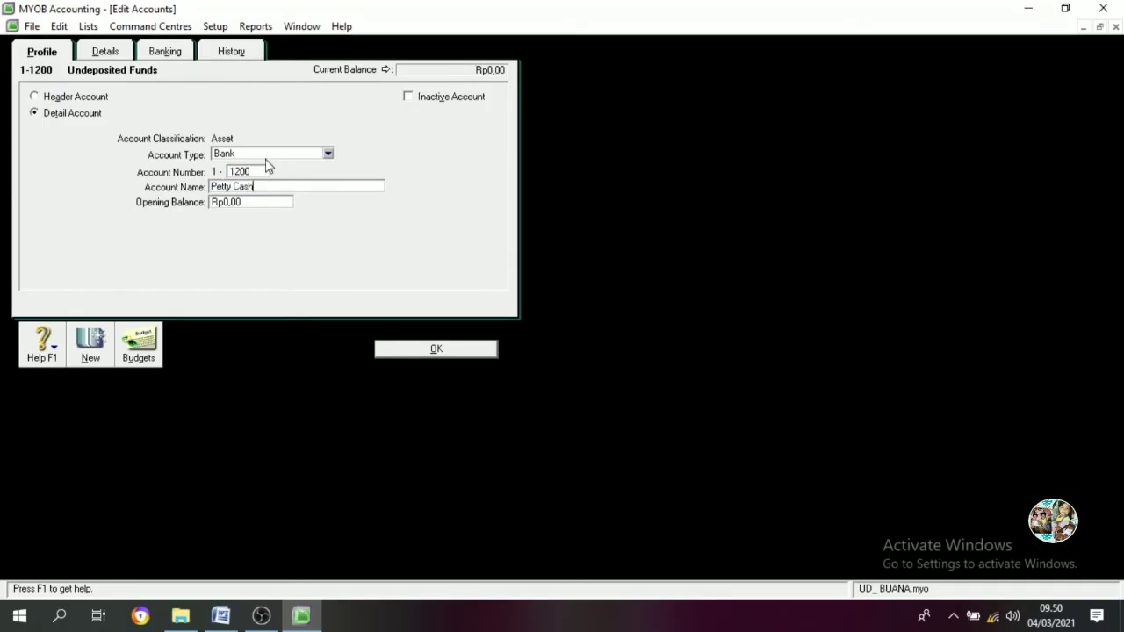
{"action": "left_click", "coordinate": [420, 353]}
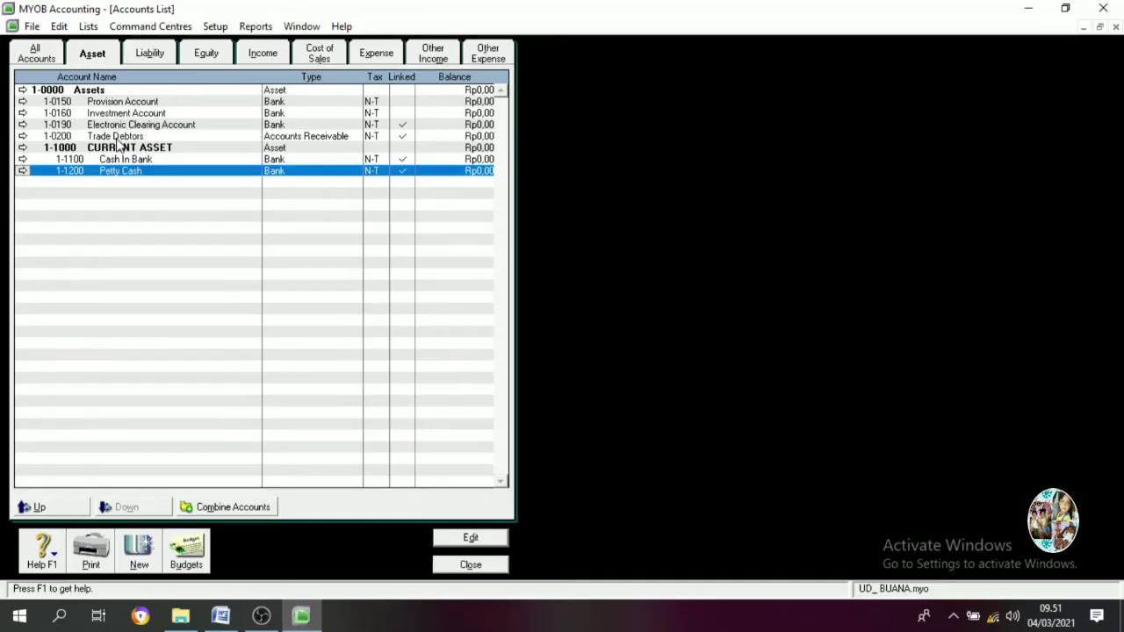
Change Trade Debtors to 1-1300 Account Receivable
{"action": "double_click", "coordinate": [117, 139]}
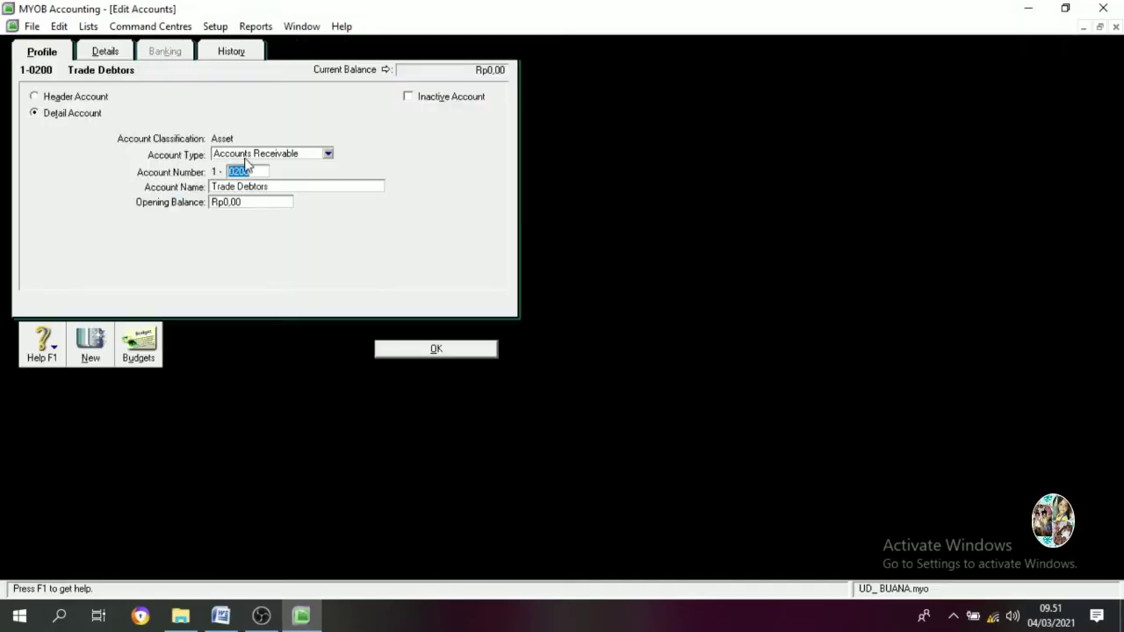
{"action": "type", "text": "1300"}
{"action": "key", "text": "Tab"}
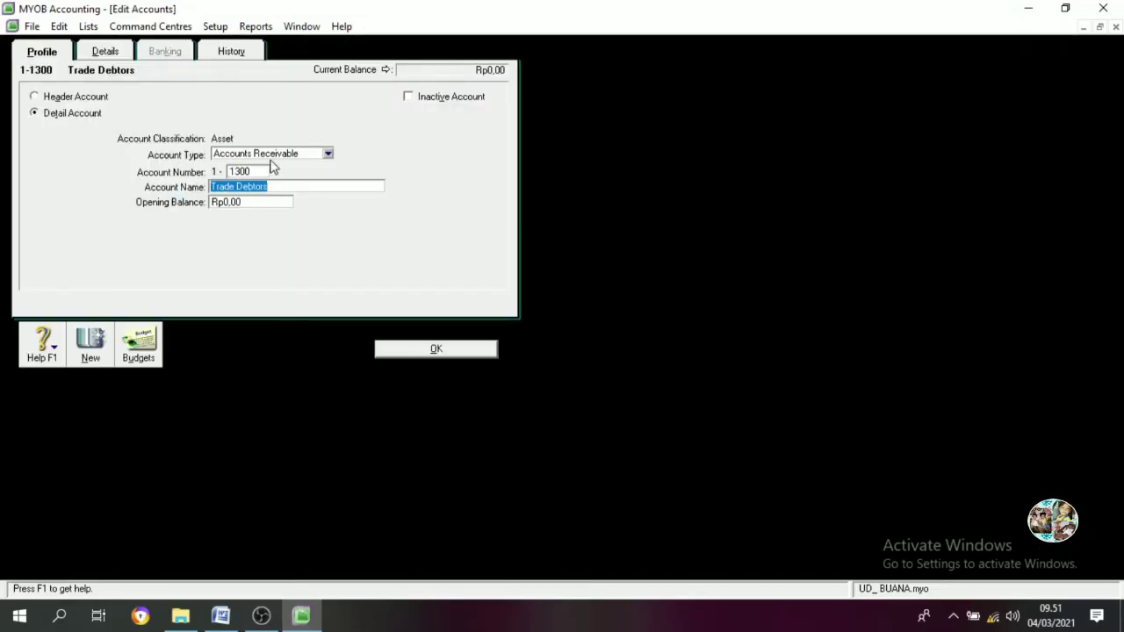
{"action": "type", "text": "Account "}
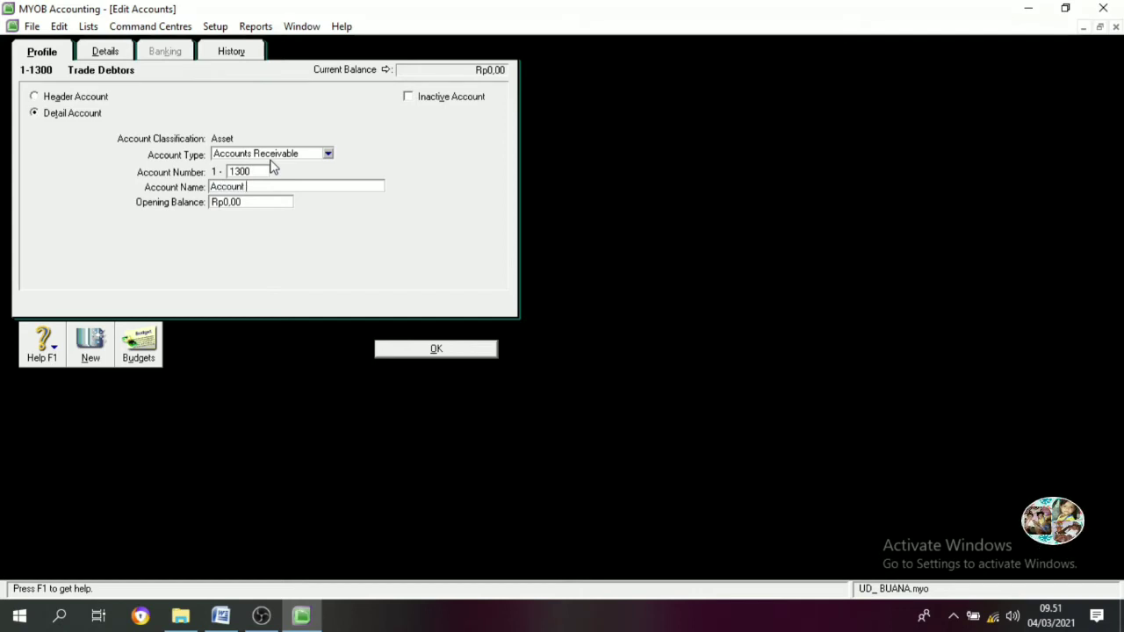
{"action": "type", "text": "Receivable"}
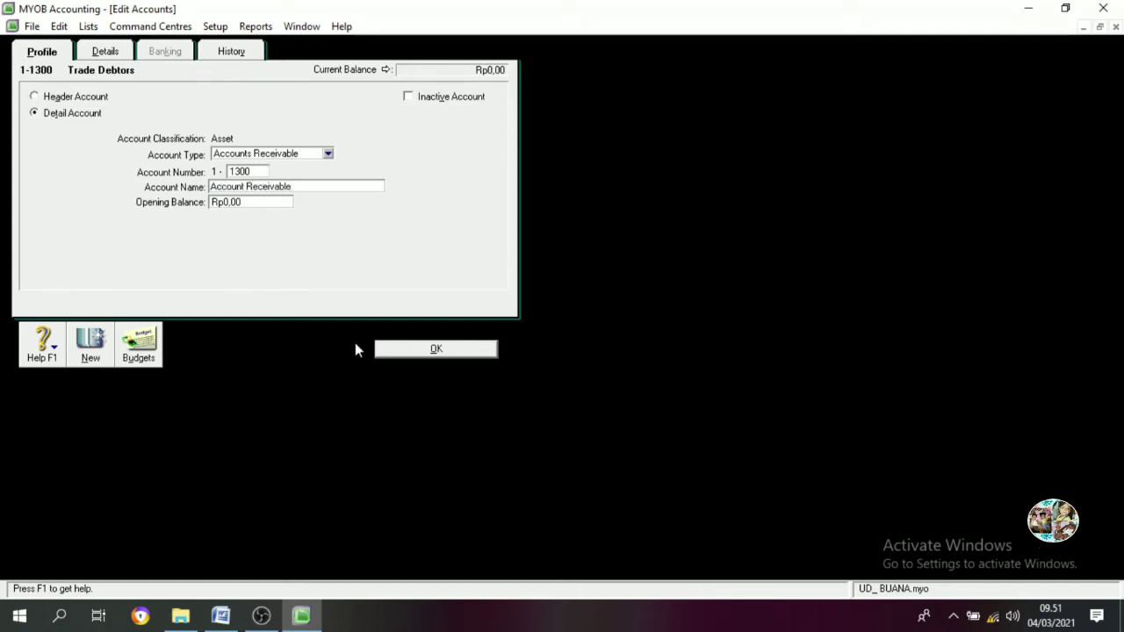
{"action": "left_click", "coordinate": [397, 348]}
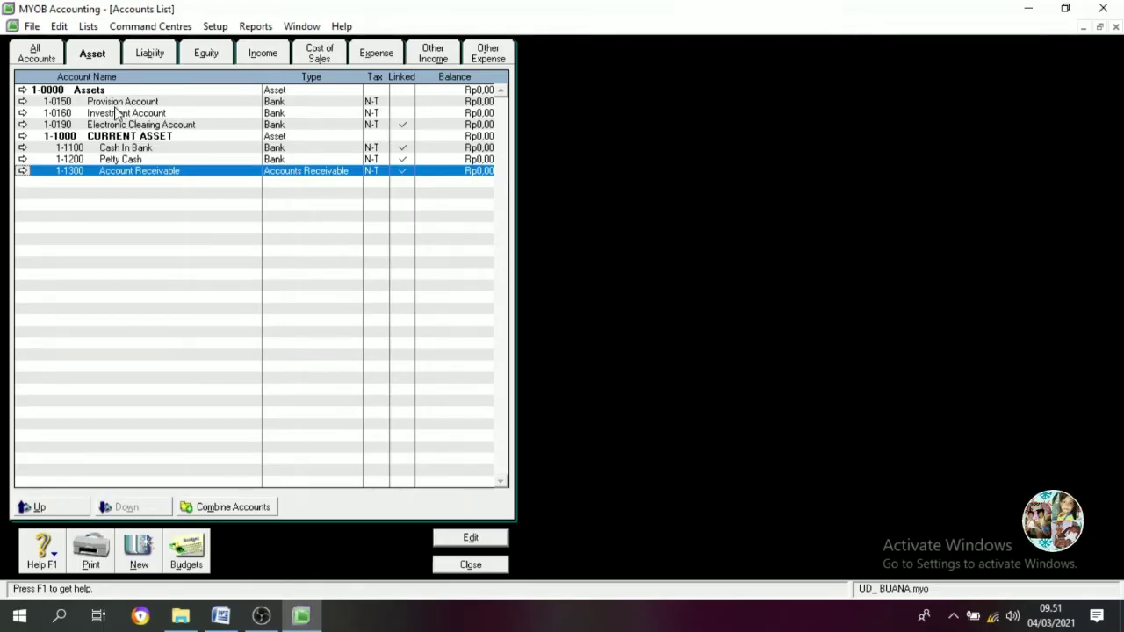
Change Provision Account to 1-1400 Allowance For debtfull Debt
{"action": "left_click", "coordinate": [115, 105]}
{"action": "double_click", "coordinate": [116, 105]}
{"action": "type", "text": "1400"}
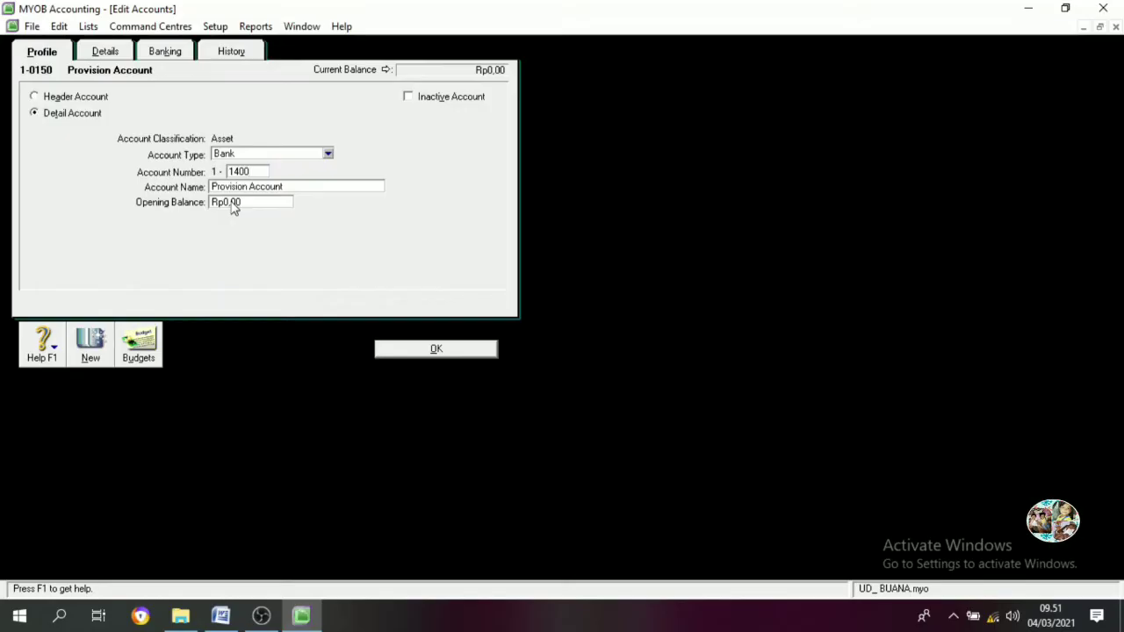
{"action": "key", "text": "Tab"}
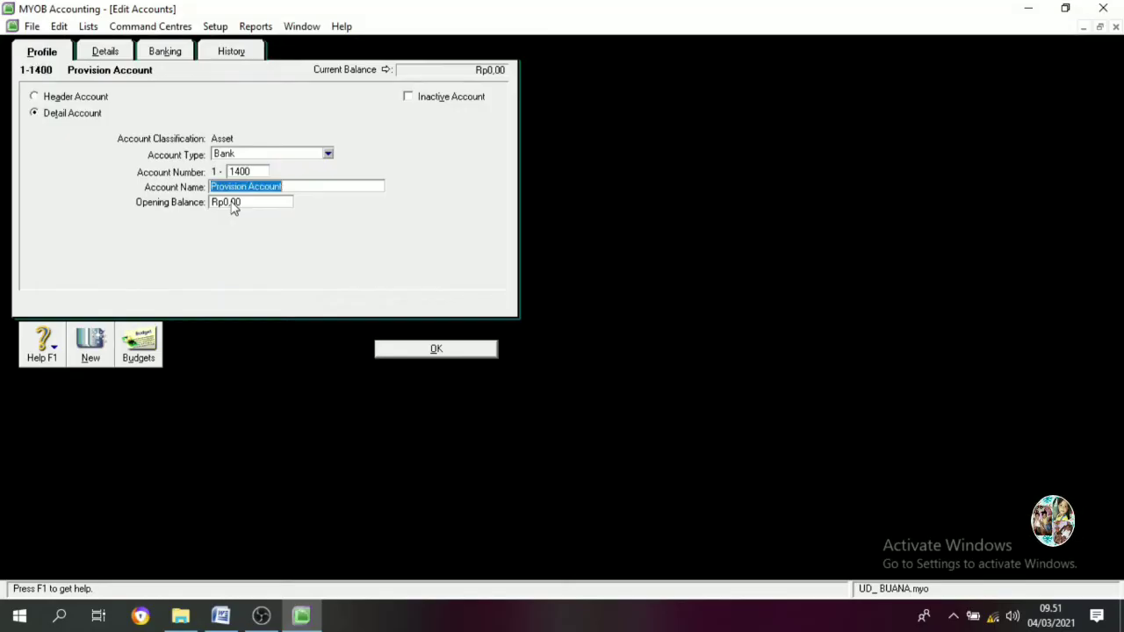
{"action": "type", "text": "Allo"}
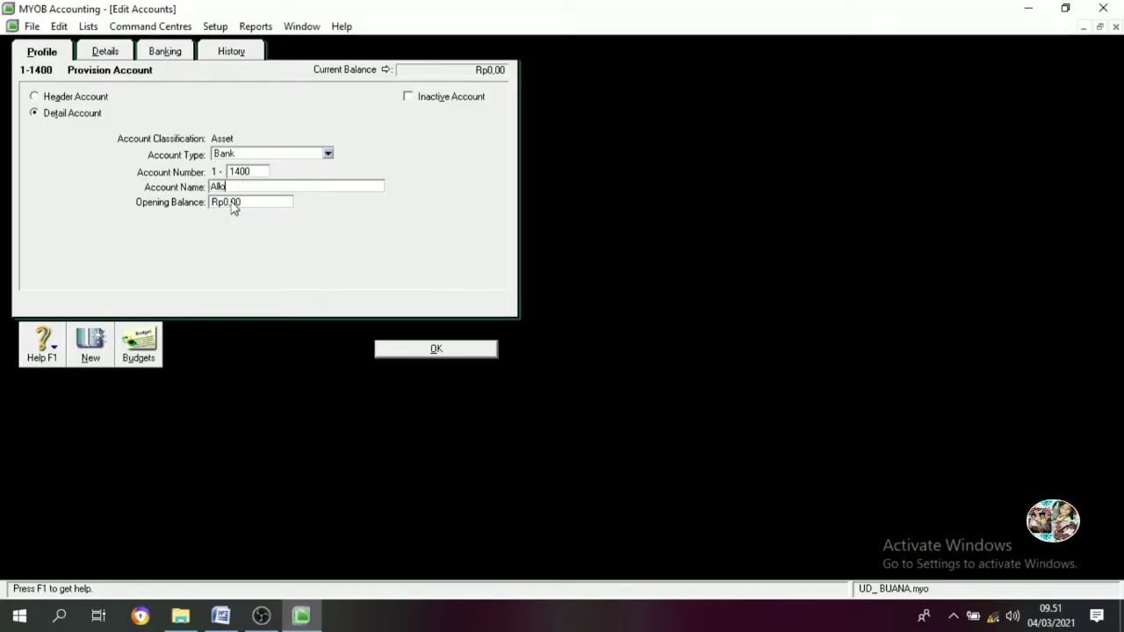
{"action": "type", "text": "wance F"}
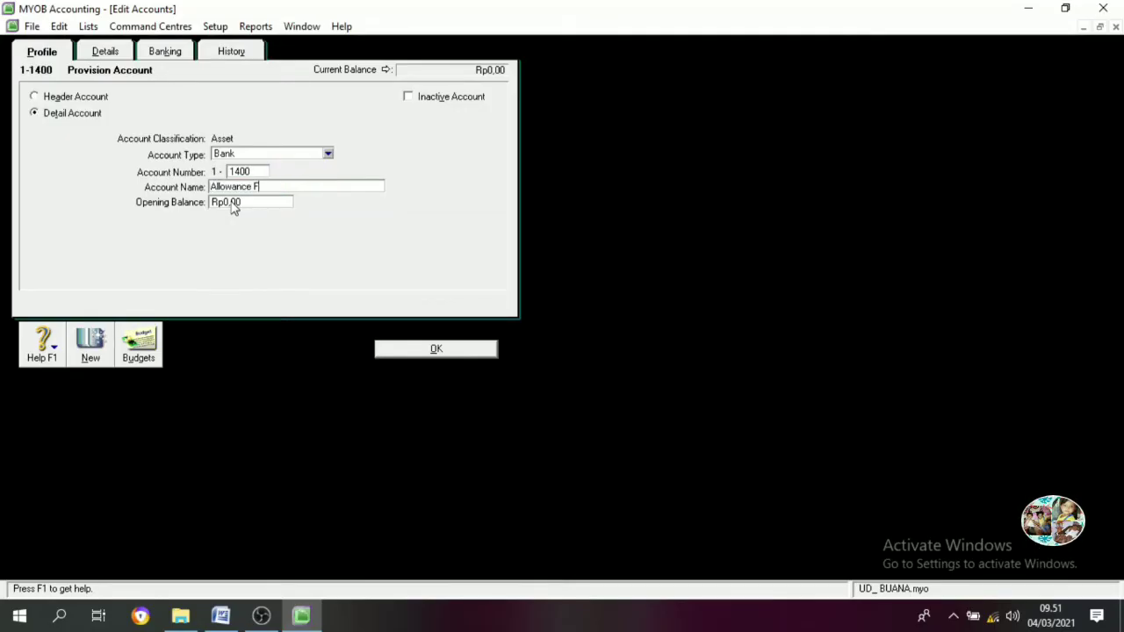
{"action": "type", "text": "or de"}
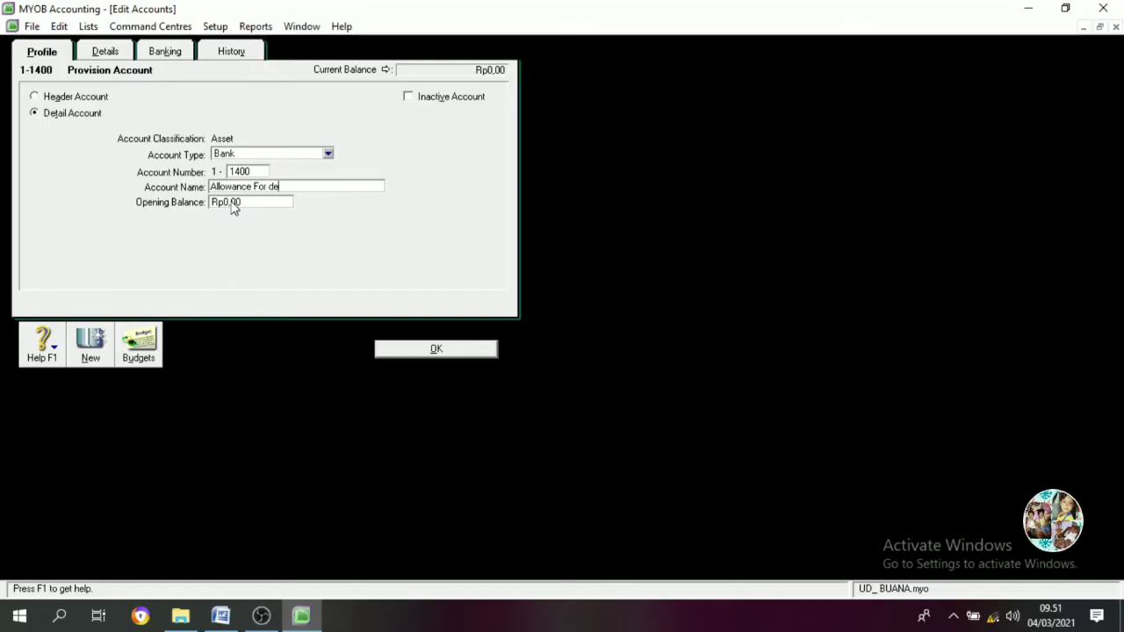
{"action": "type", "text": "btfull Debt"}
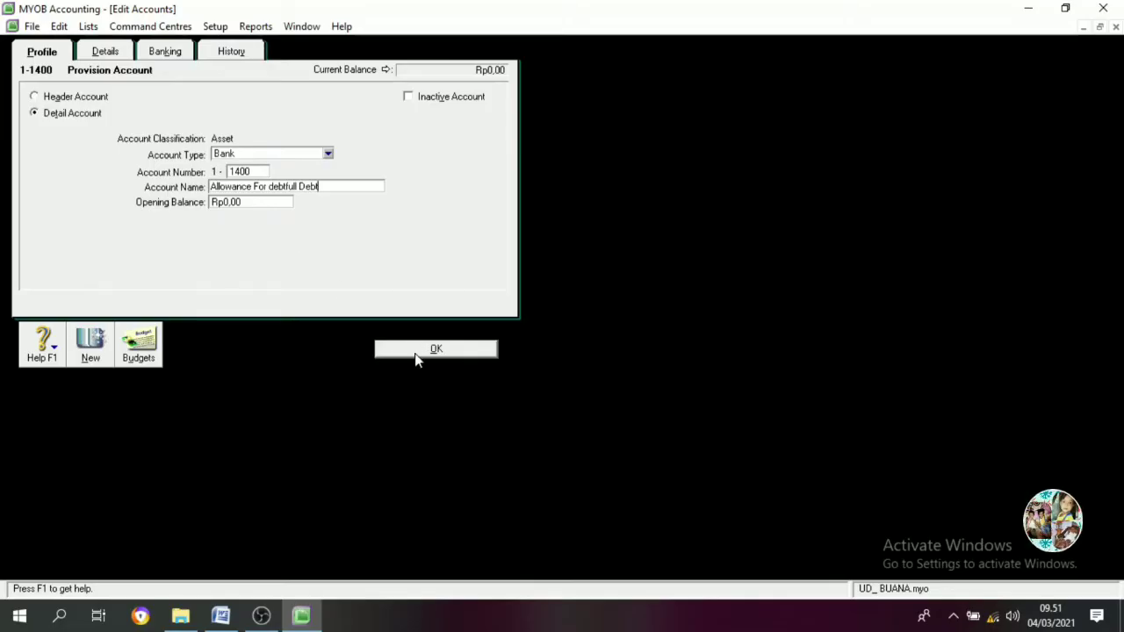
{"action": "left_click", "coordinate": [418, 351]}
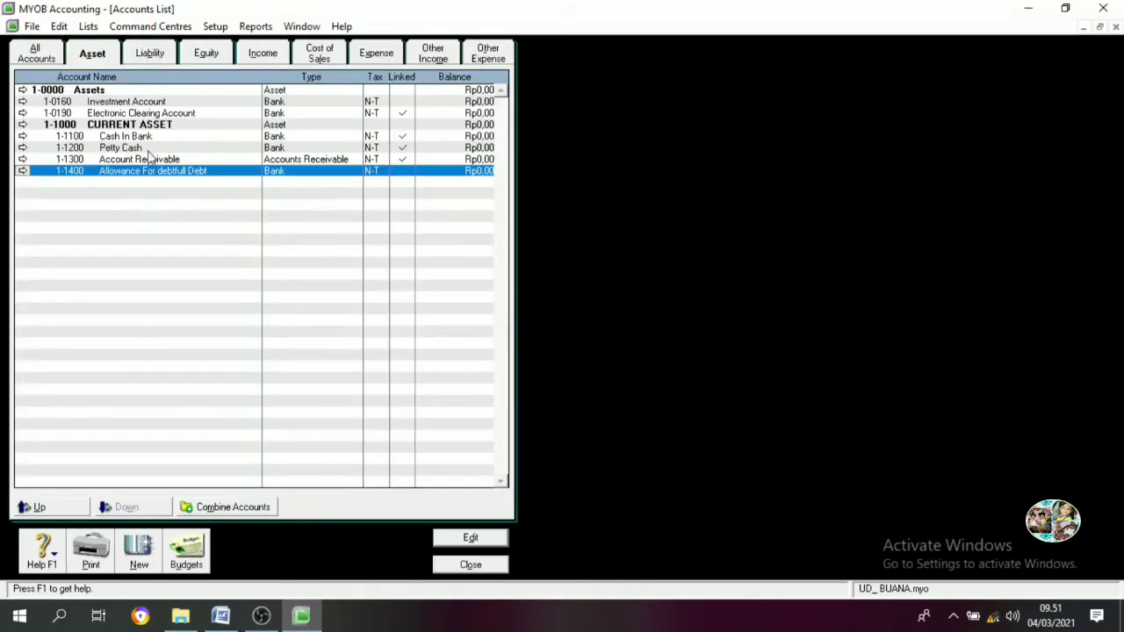
Renumber the Investment Account to 1-1500 and rename it Merchandise Inventory
{"action": "double_click", "coordinate": [136, 102]}
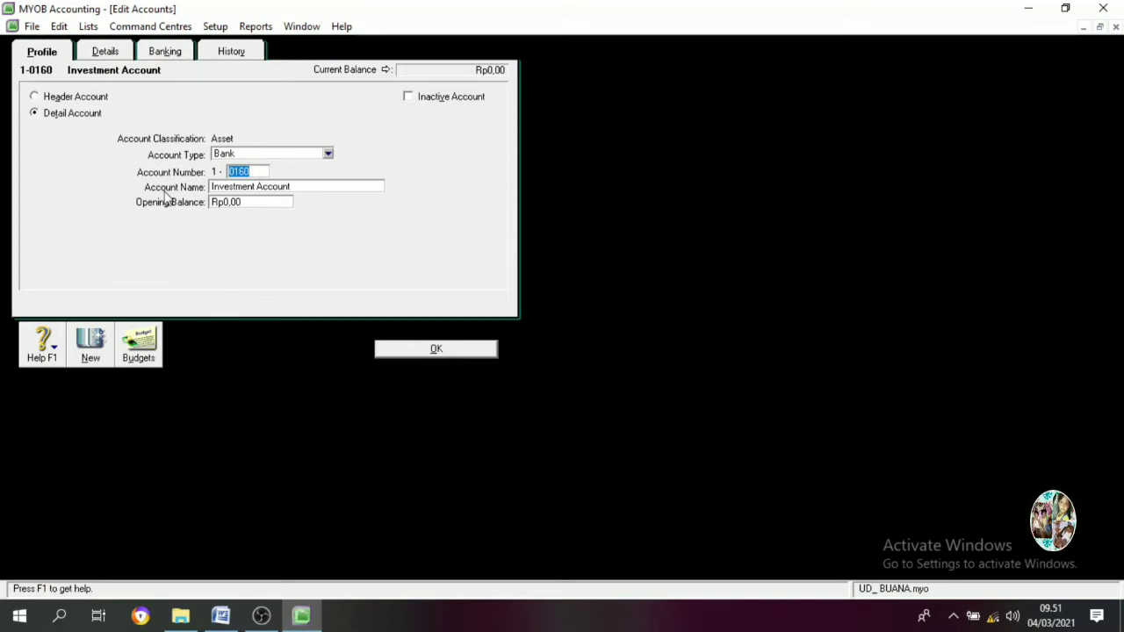
{"action": "type", "text": "1"}
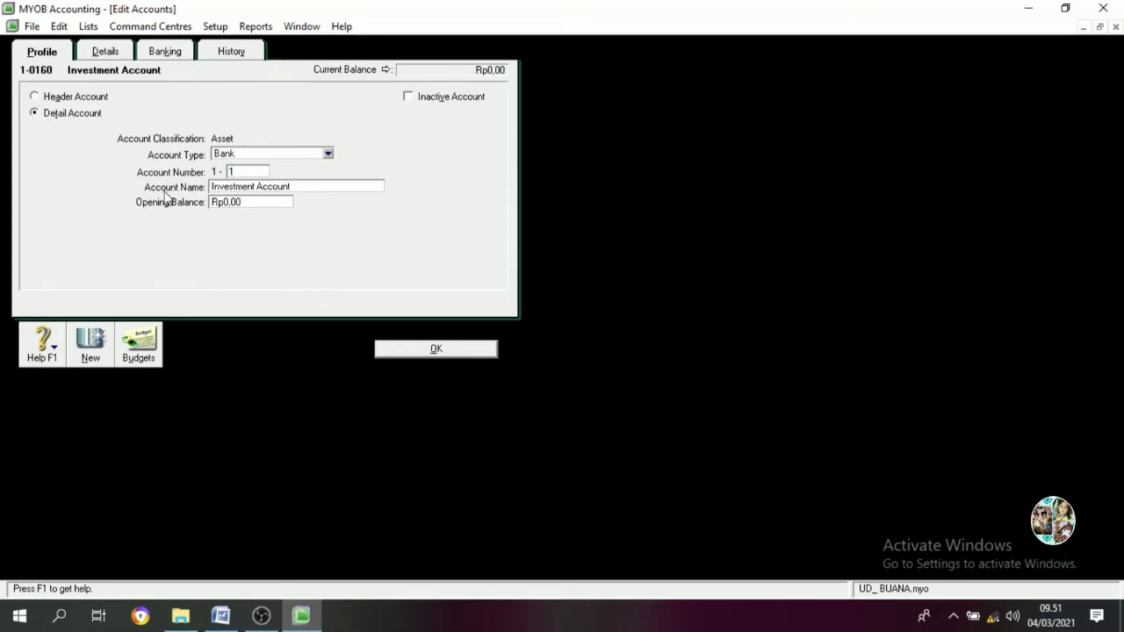
{"action": "type", "text": "5"}
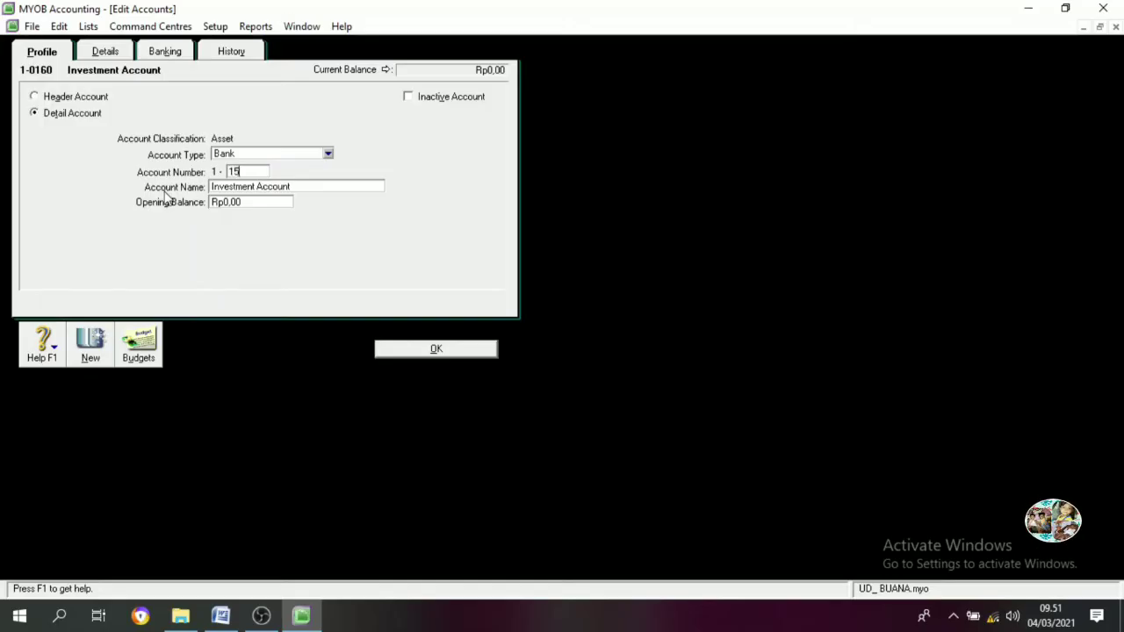
{"action": "type", "text": "00"}
{"action": "key", "text": "Tab"}
{"action": "type", "text": "M"}
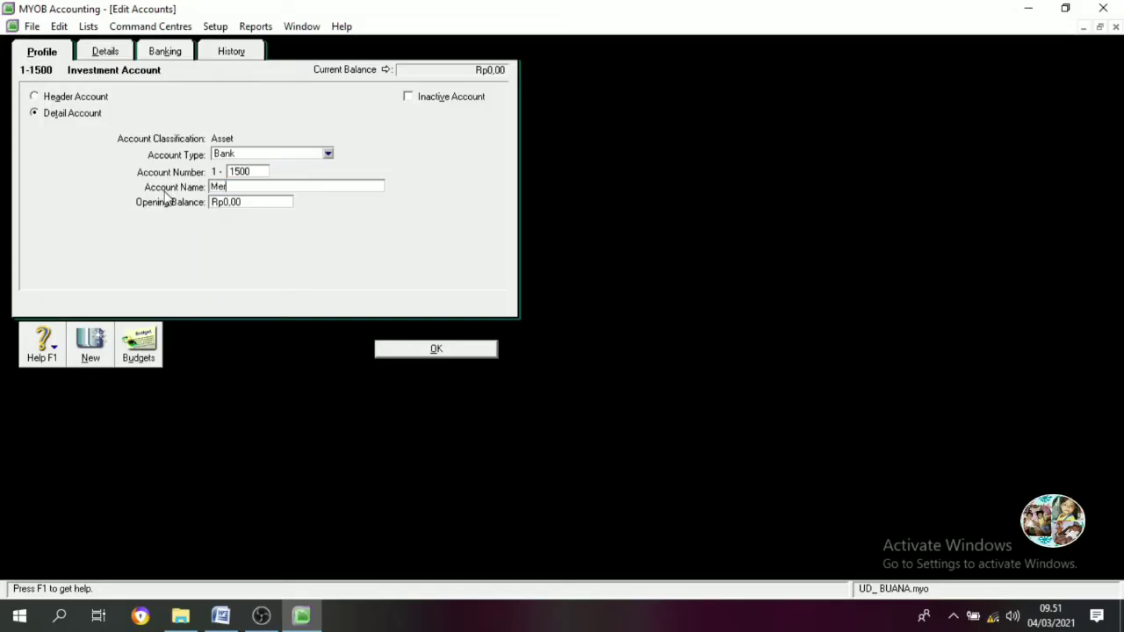
{"action": "type", "text": "erchandise "}
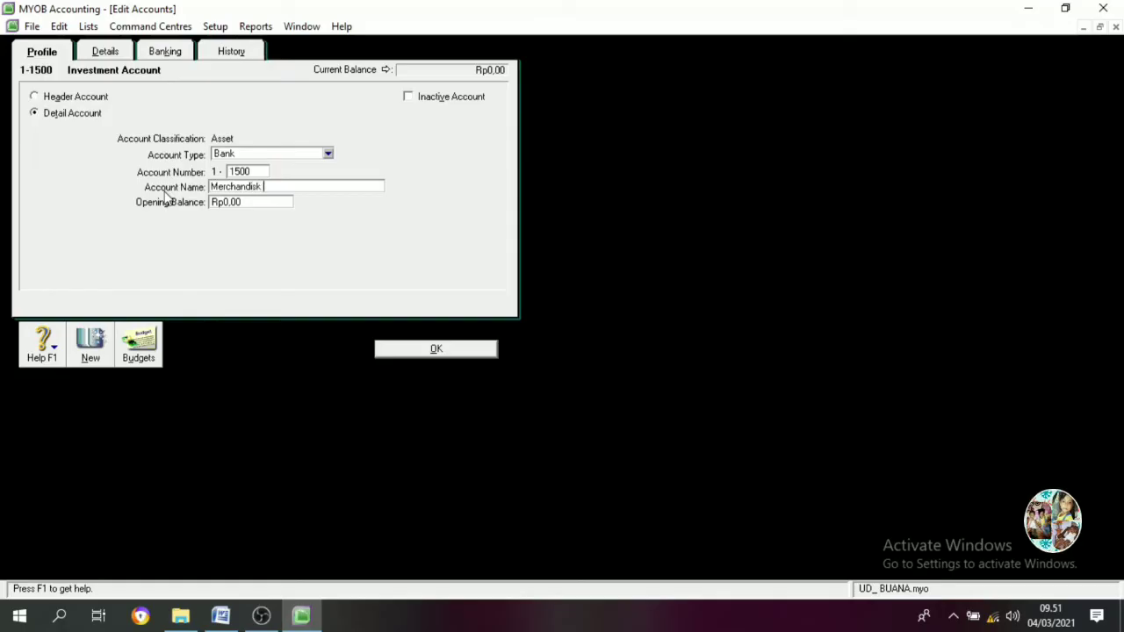
{"action": "type", "text": "Inventory"}
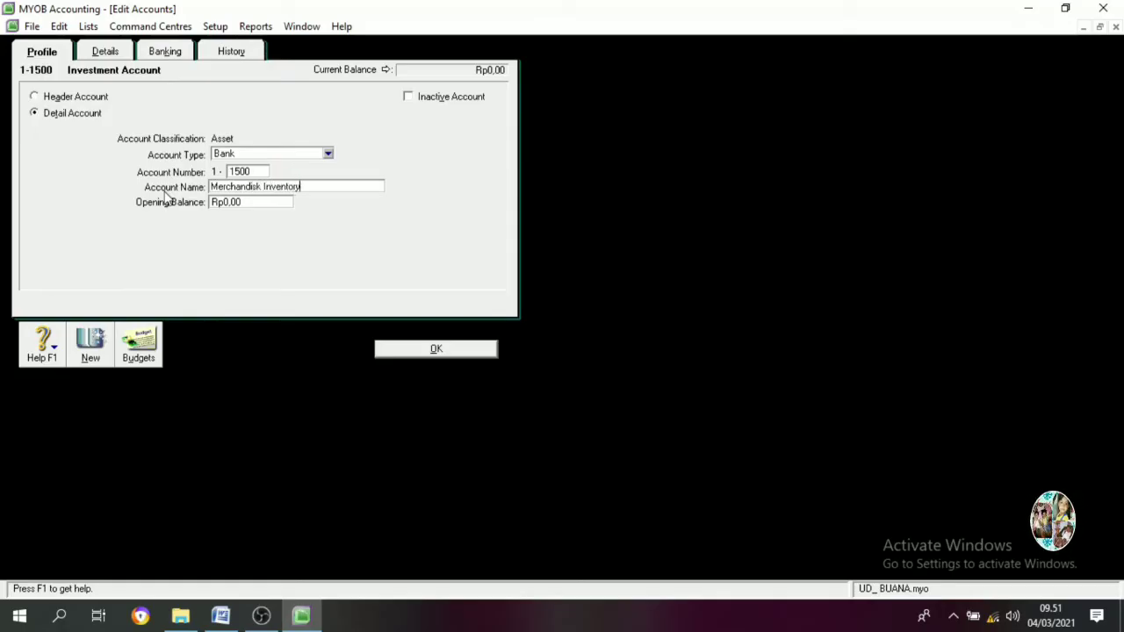
{"action": "left_click", "coordinate": [416, 351]}
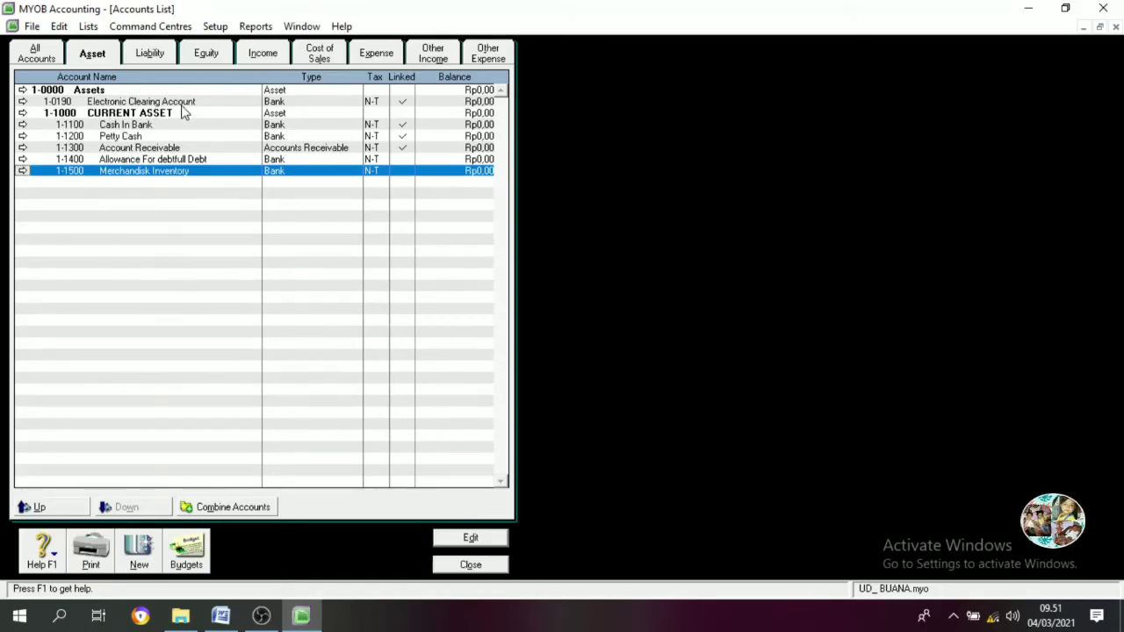
{"action": "left_click", "coordinate": [142, 104]}
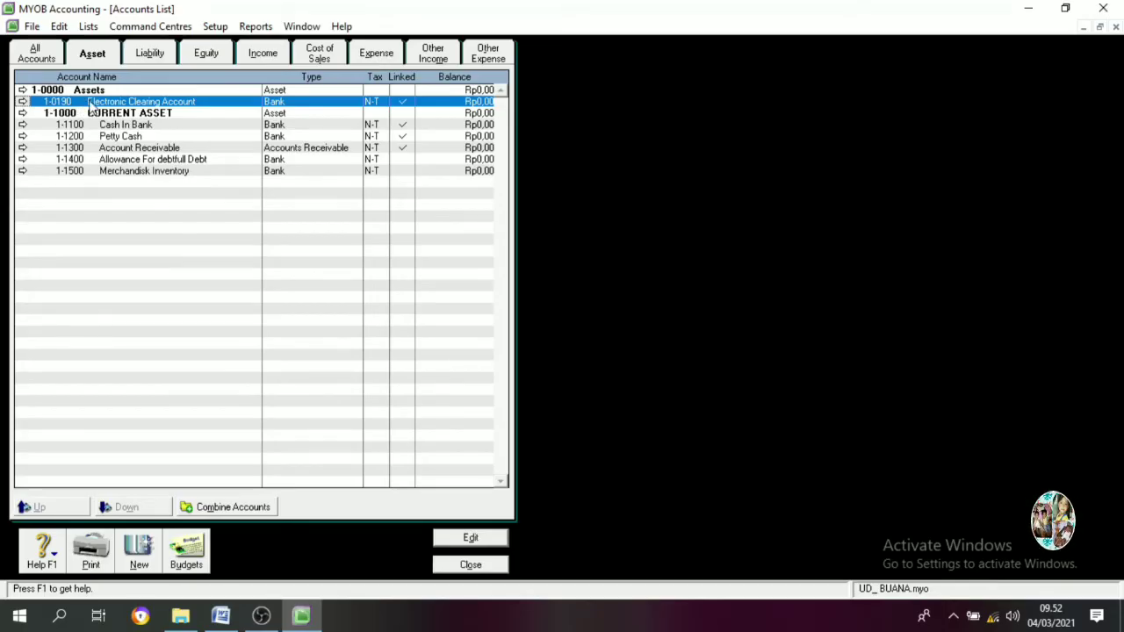
Change the Electronic Clearing Account's number to 1-9999
{"action": "double_click", "coordinate": [92, 107]}
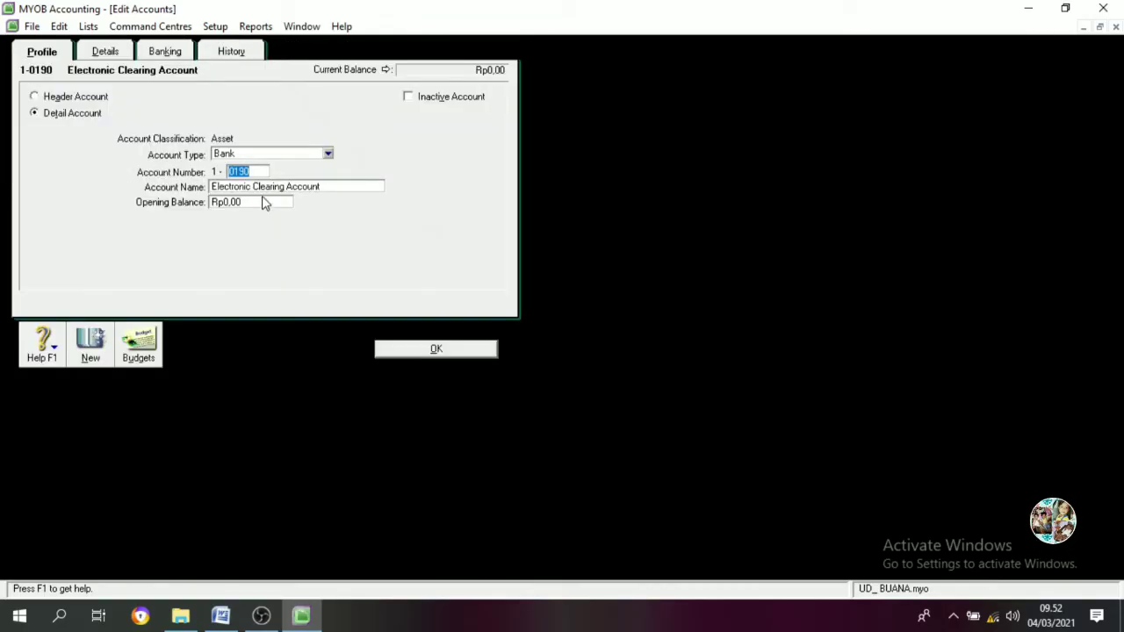
{"action": "type", "text": "9999"}
{"action": "key", "text": "Tab"}
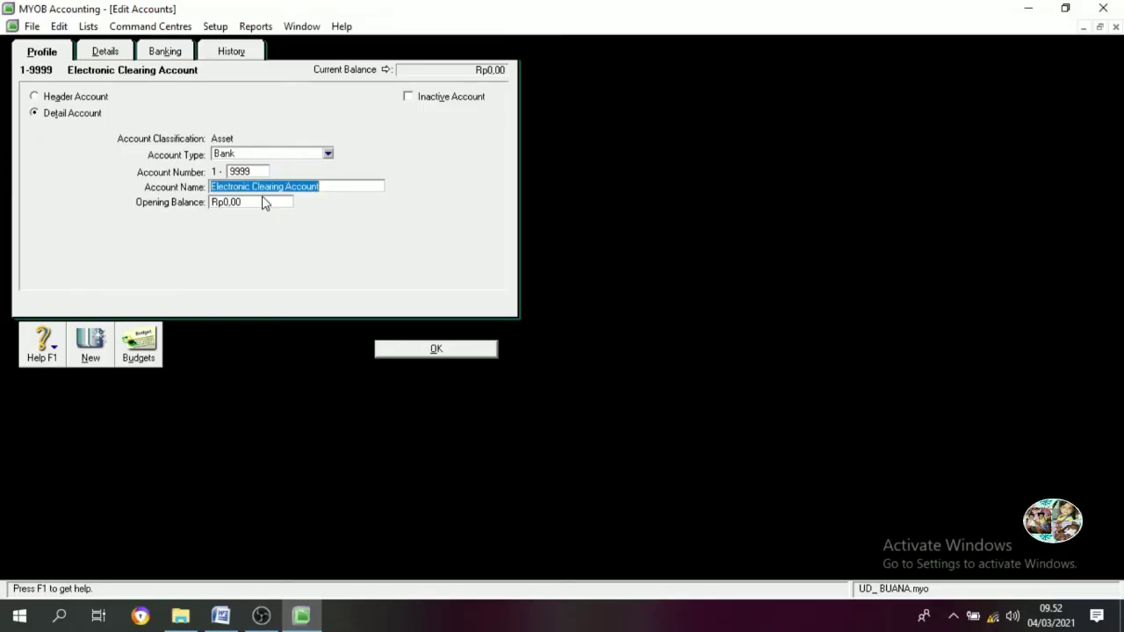
{"action": "left_click", "coordinate": [402, 356]}
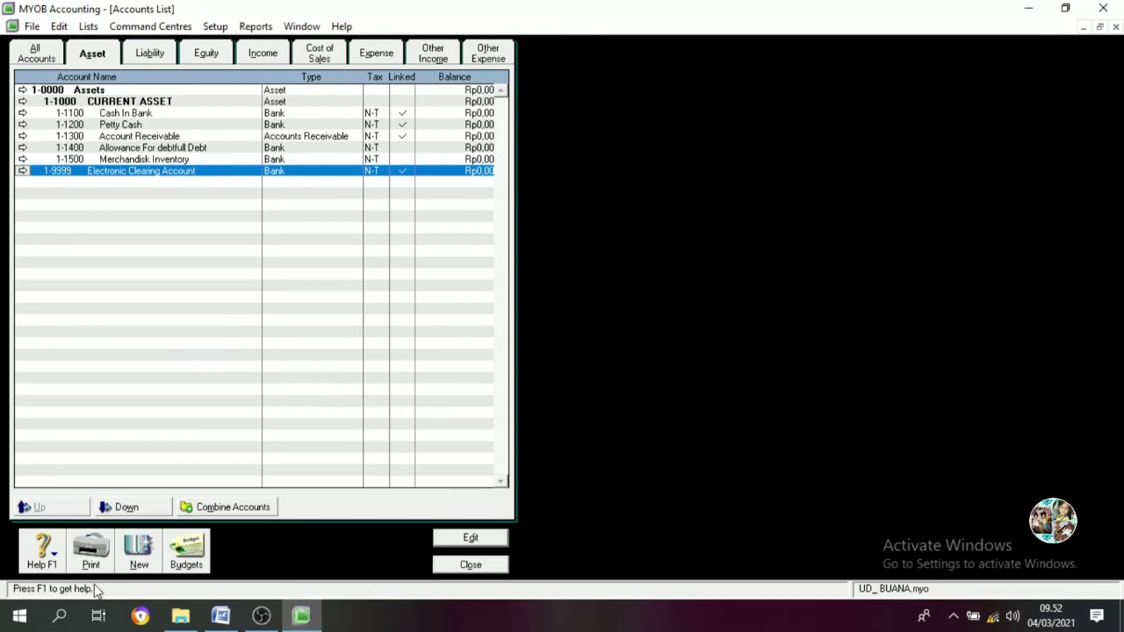
Add detail asset accounts 1-1600 Store Supplies and 1-1700 Prepaid Insurance
{"action": "left_click", "coordinate": [146, 563]}
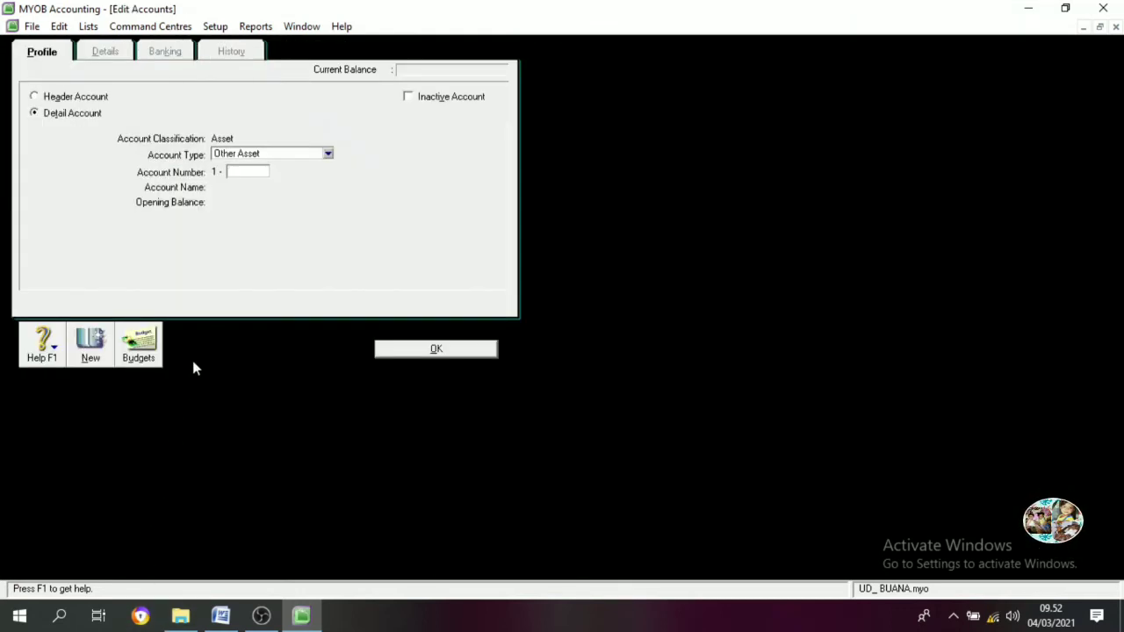
{"action": "type", "text": "1600"}
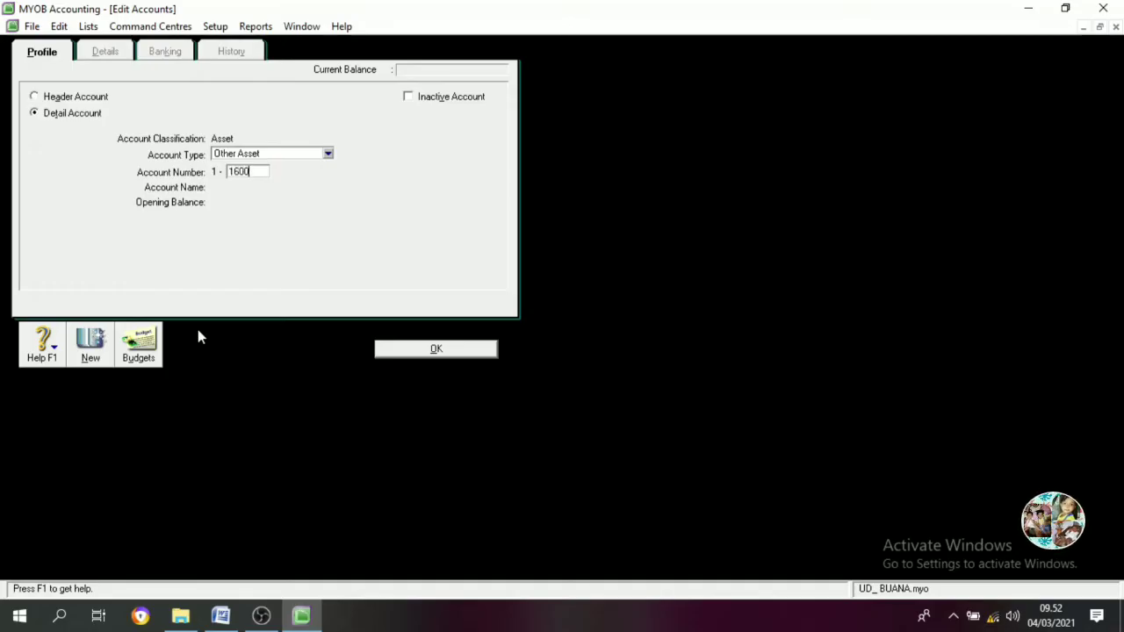
{"action": "key", "text": "Tab"}
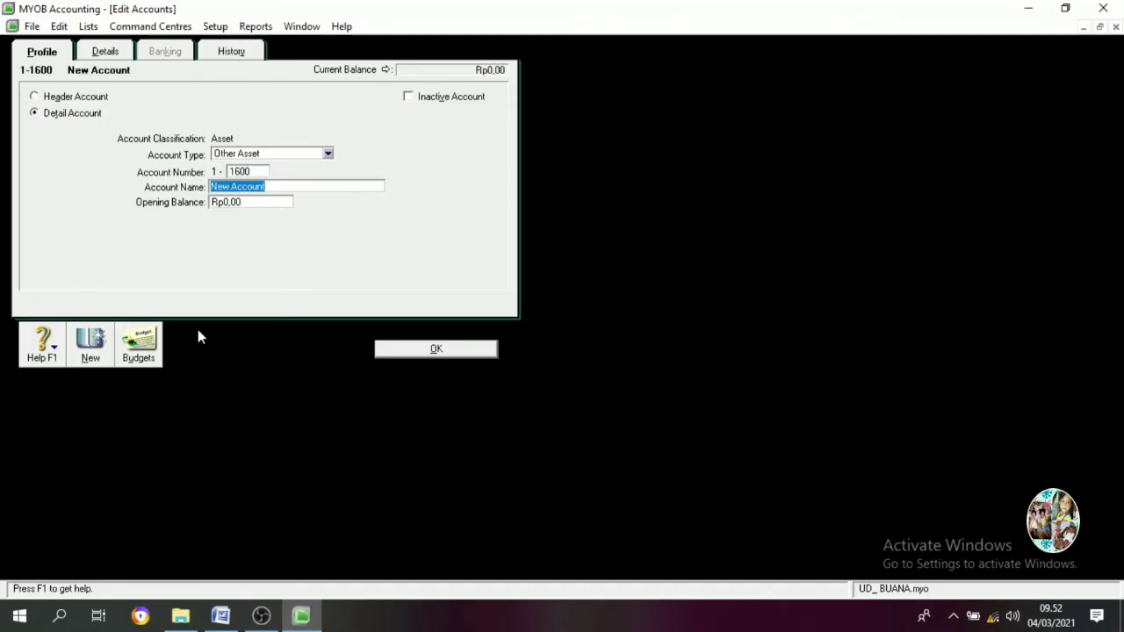
{"action": "type", "text": "Stor"}
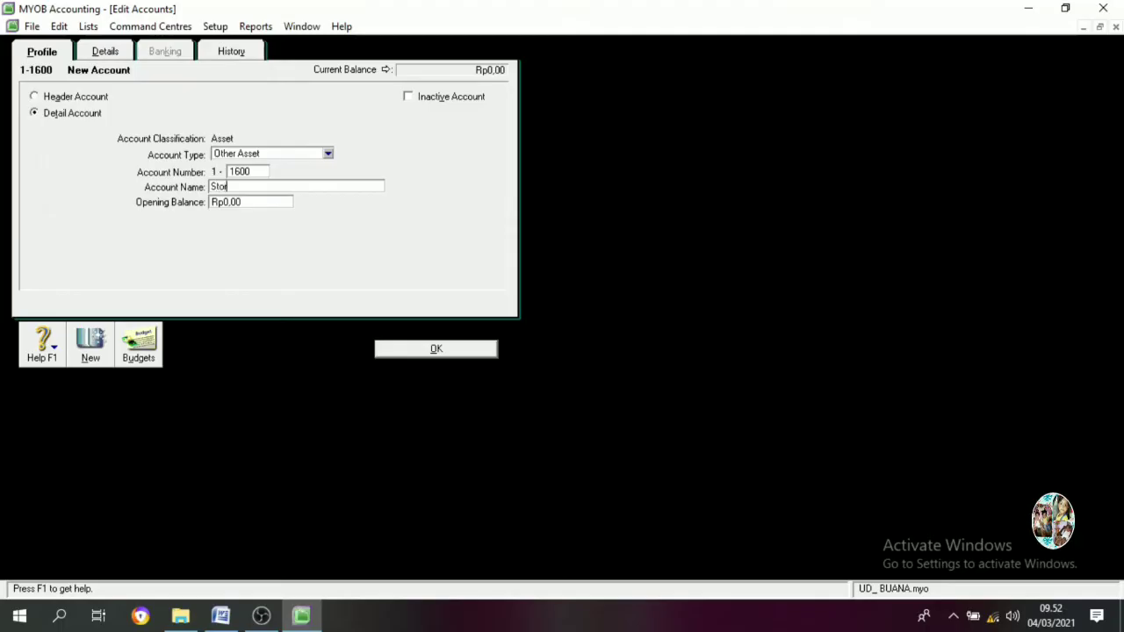
{"action": "type", "text": "e Supl"}
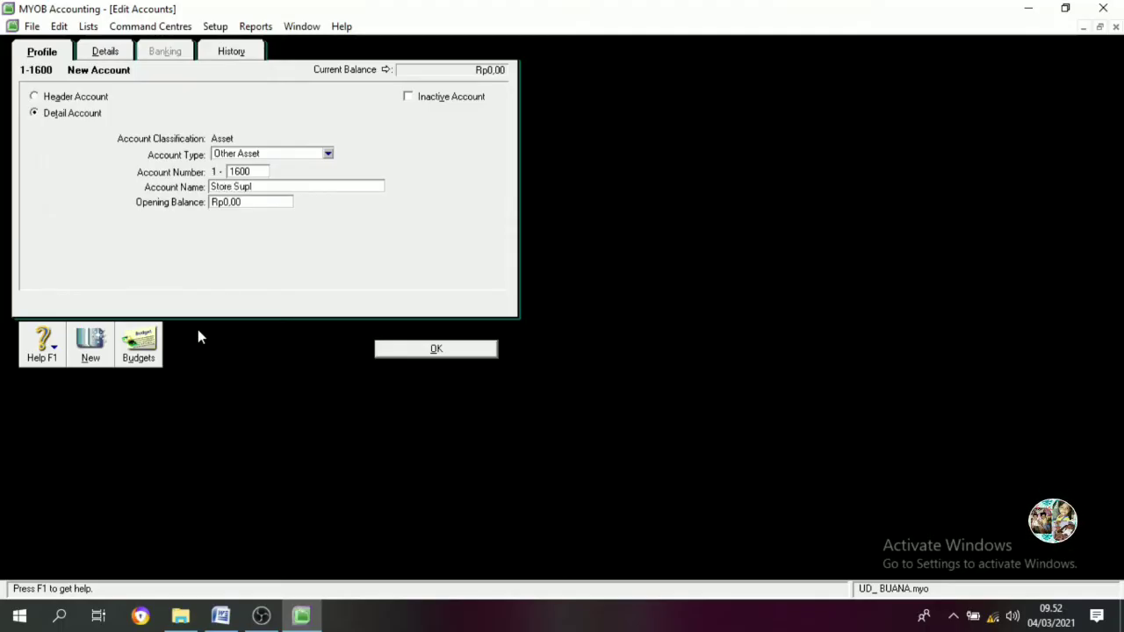
{"action": "key", "text": "BackSpace"}
{"action": "type", "text": "plies"}
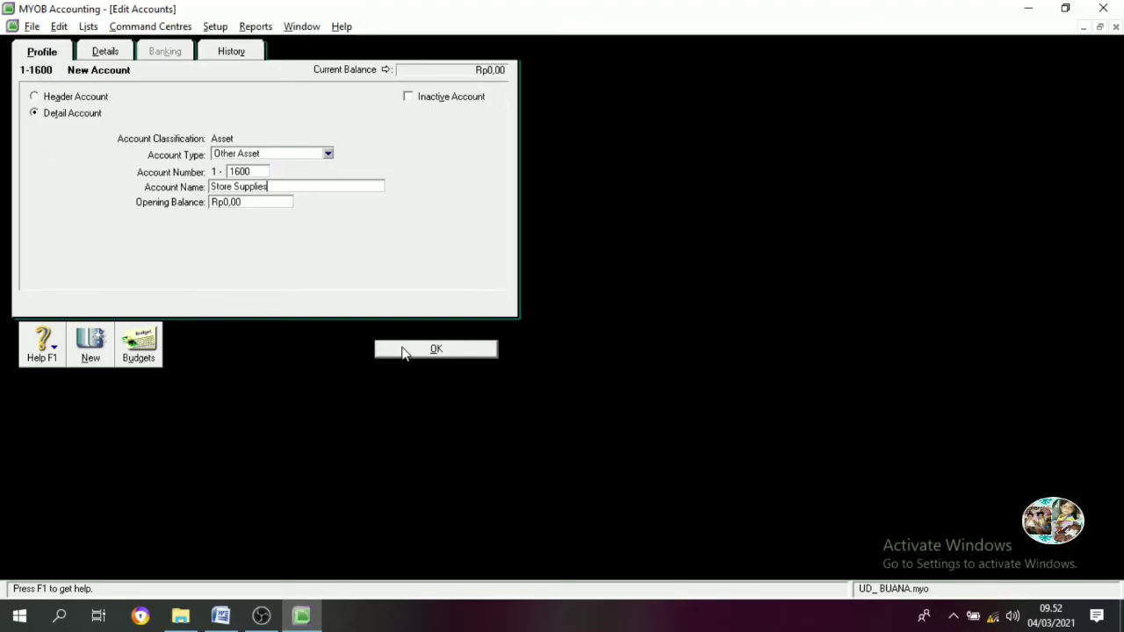
{"action": "left_click", "coordinate": [403, 351]}
{"action": "type", "text": "1700"}
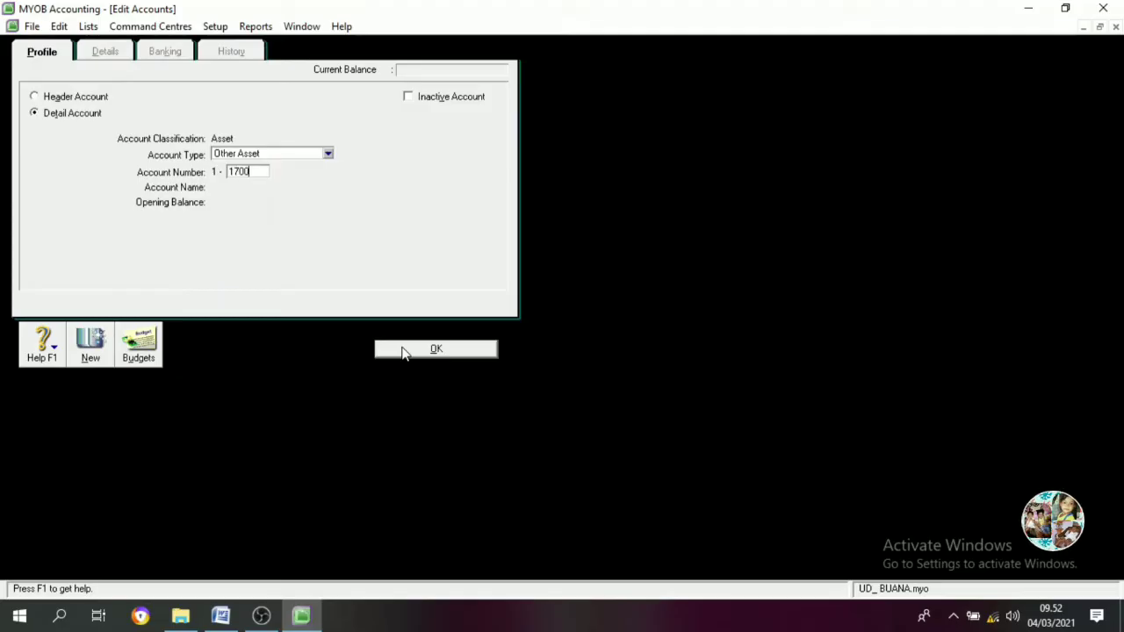
{"action": "key", "text": "Tab"}
{"action": "type", "text": "Pr"}
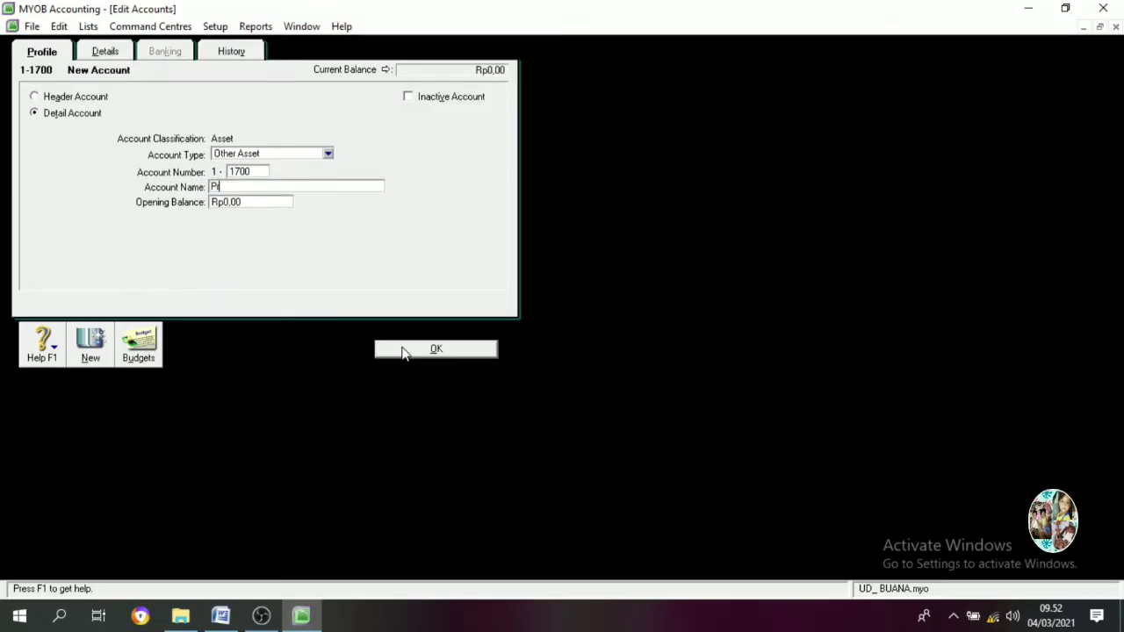
{"action": "type", "text": "epaid Insur"}
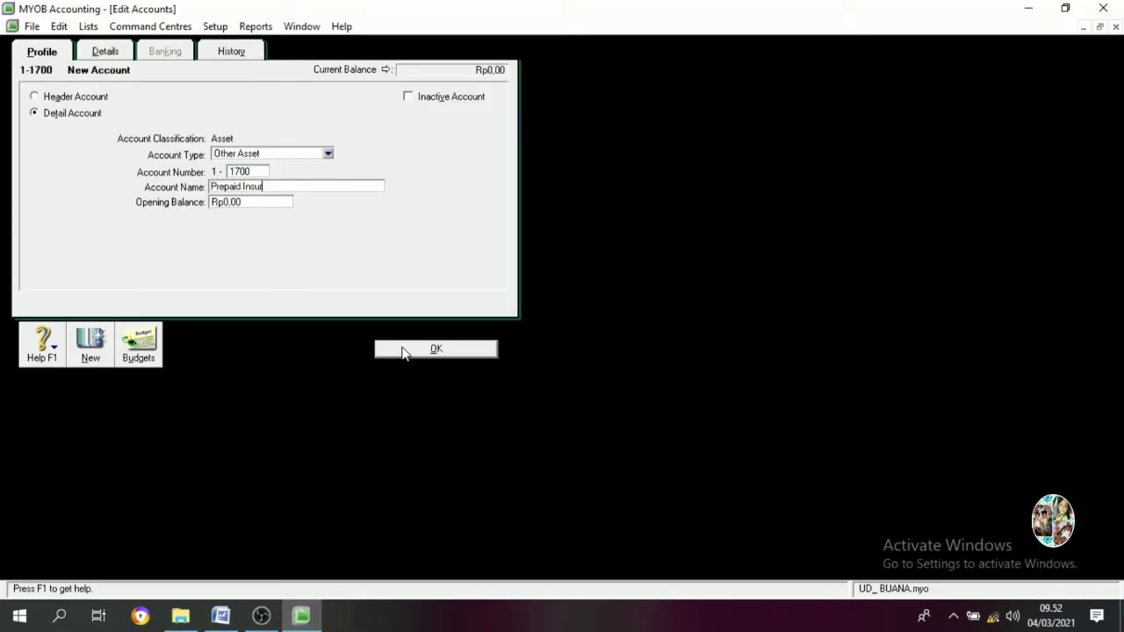
{"action": "type", "text": "ance"}
{"action": "left_click", "coordinate": [402, 351]}
Add detail asset accounts 1-1800 Prepaid Rent and 1-1900 Prepaid Tax
{"action": "type", "text": "18"}
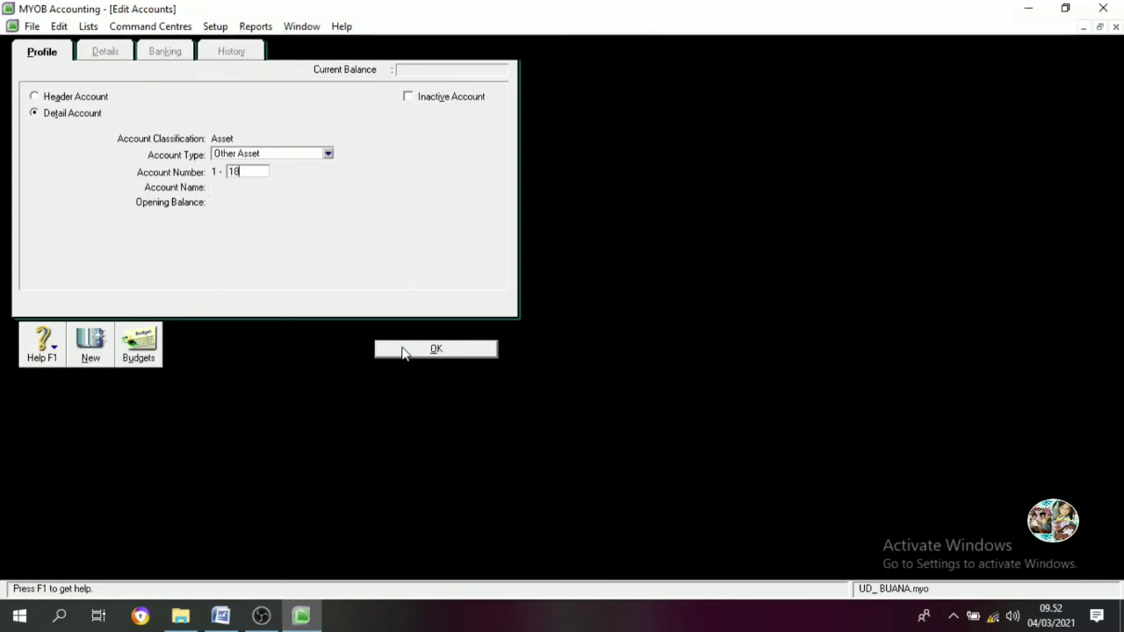
{"action": "key", "text": "Tab"}
{"action": "type", "text": "P"}
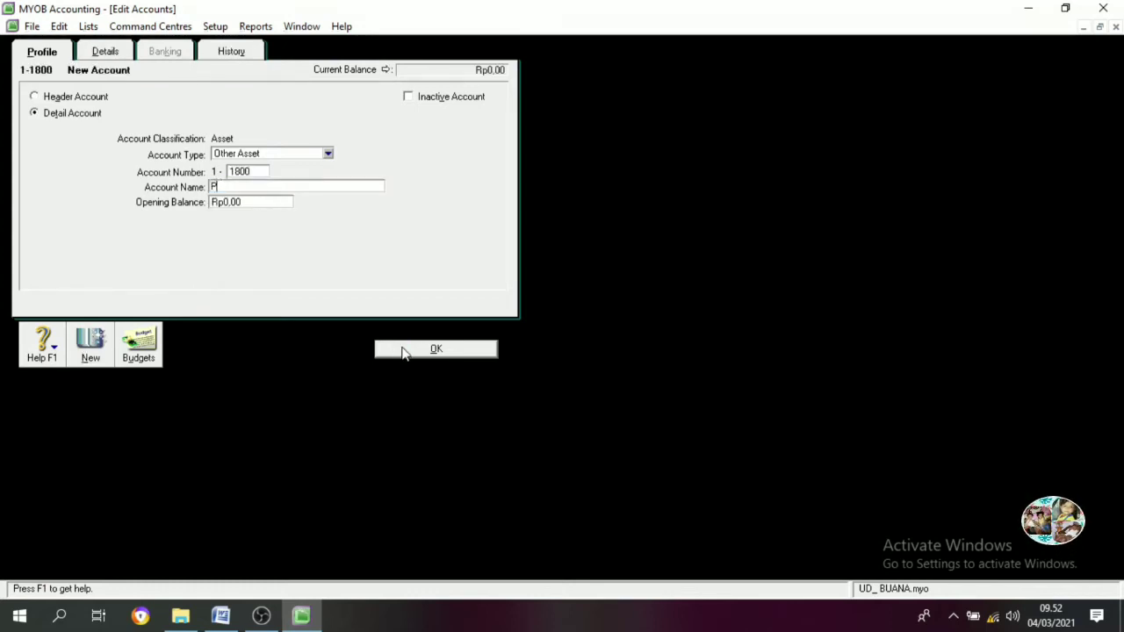
{"action": "type", "text": "repaid Rent"}
{"action": "left_click", "coordinate": [402, 352]}
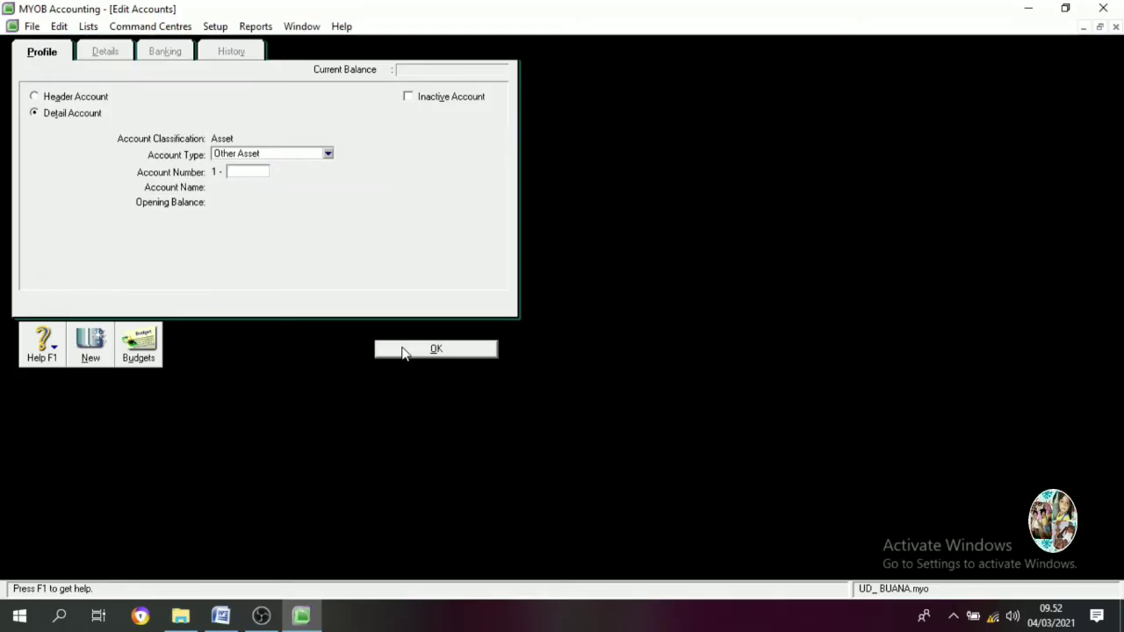
{"action": "type", "text": "1900"}
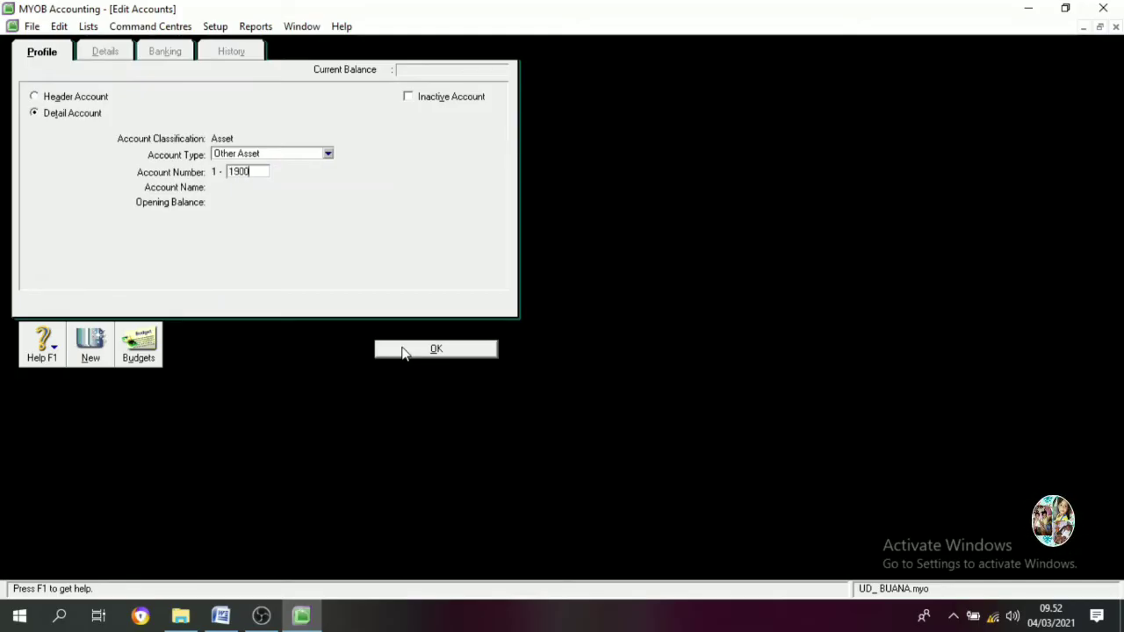
{"action": "key", "text": "Tab"}
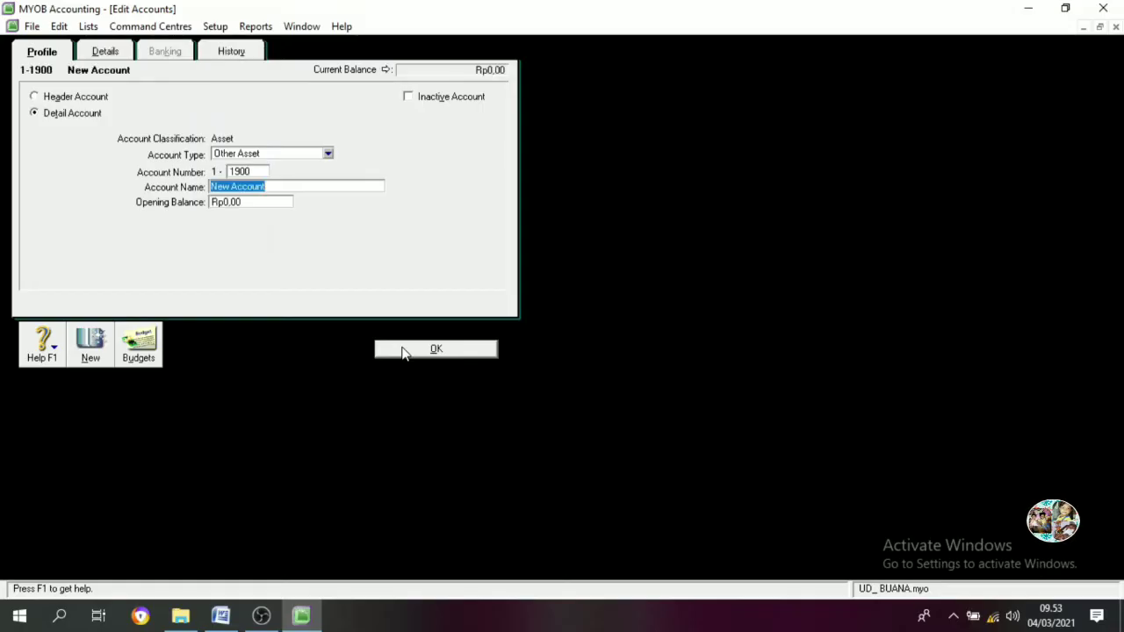
{"action": "type", "text": "Prepa"}
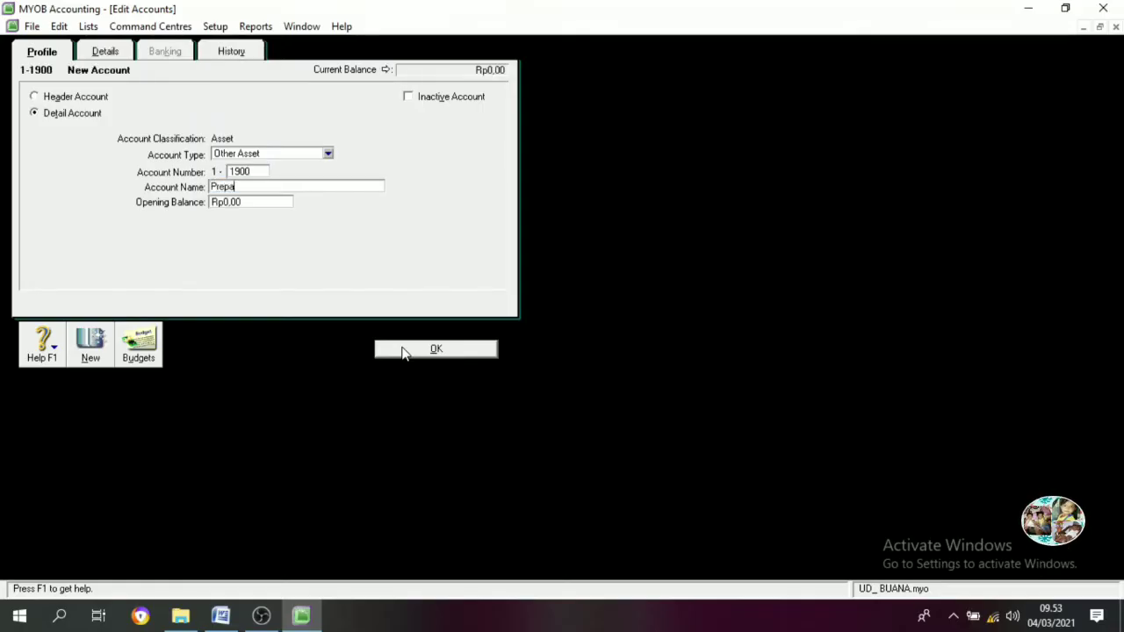
{"action": "type", "text": "id Tax"}
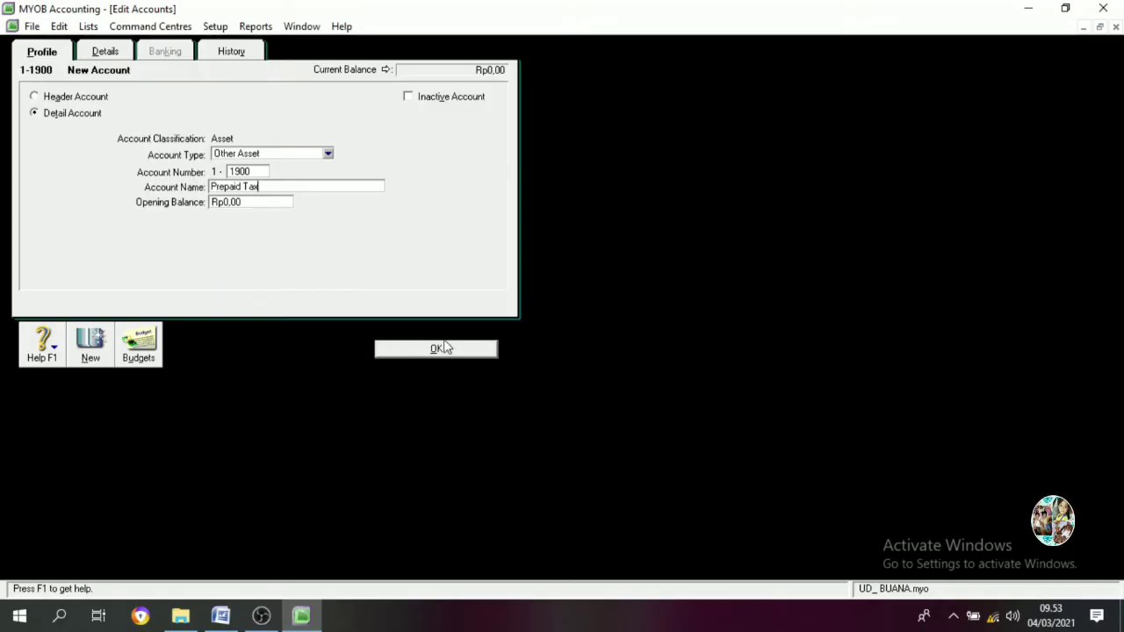
{"action": "left_click", "coordinate": [403, 352]}
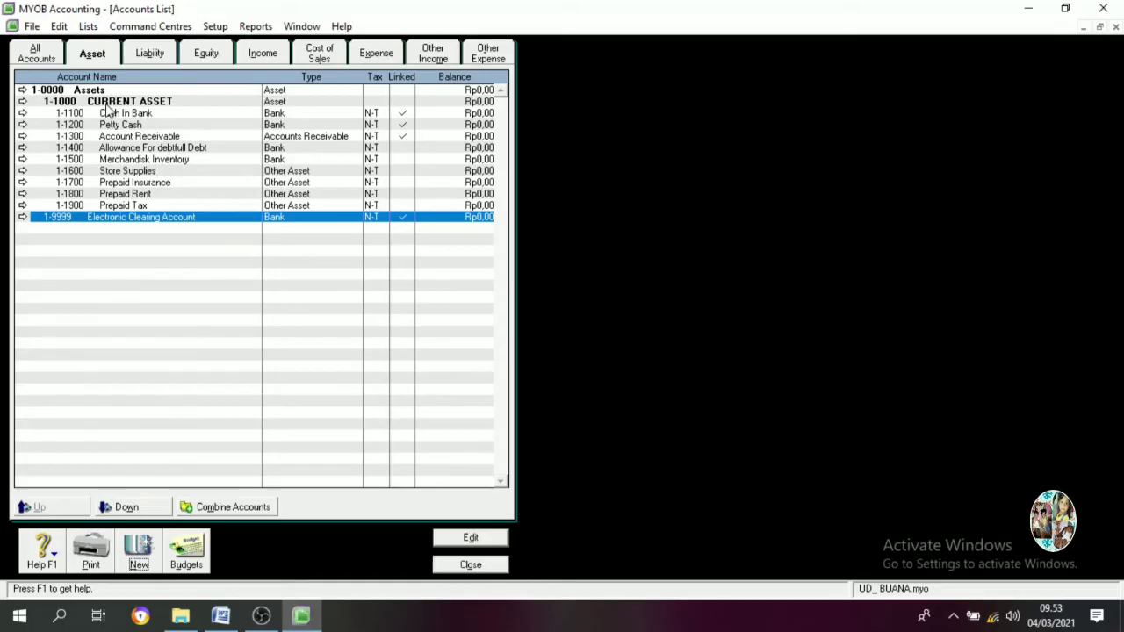
Create a header asset account numbered 1-2000 named FIXED ASSET
{"action": "left_click", "coordinate": [141, 557]}
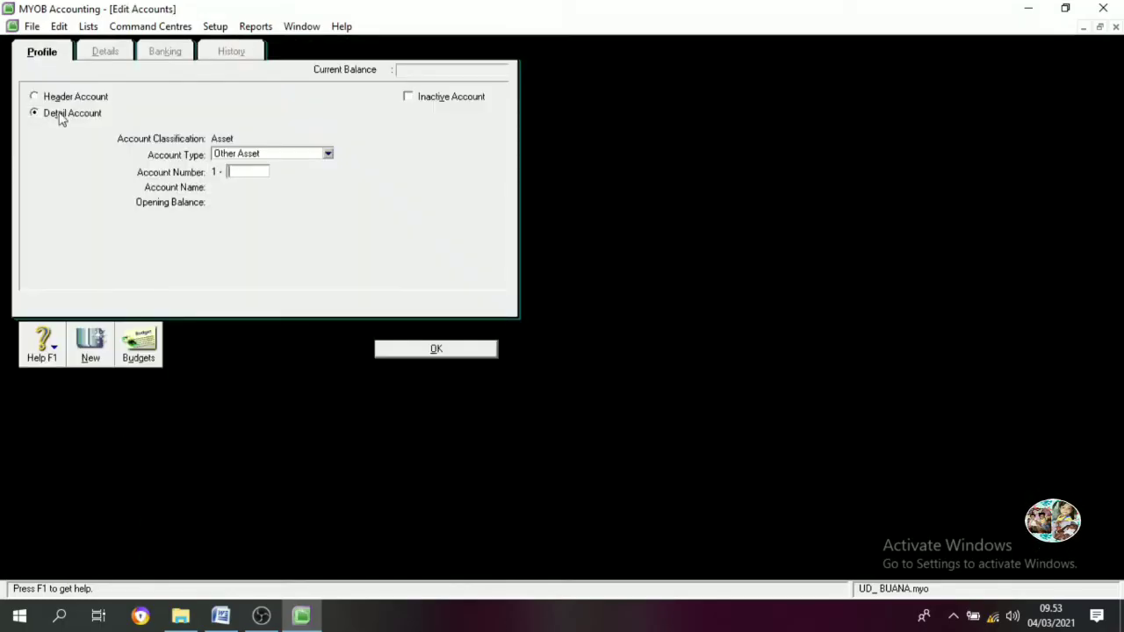
{"action": "left_click", "coordinate": [54, 100]}
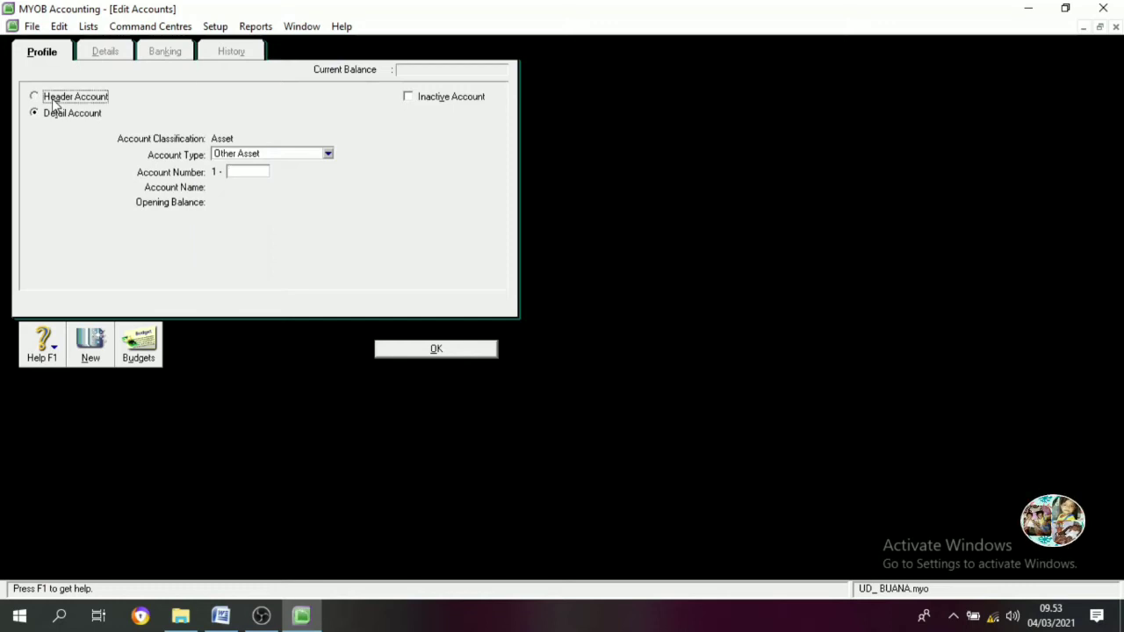
{"action": "left_click", "coordinate": [237, 173]}
{"action": "type", "text": "2"}
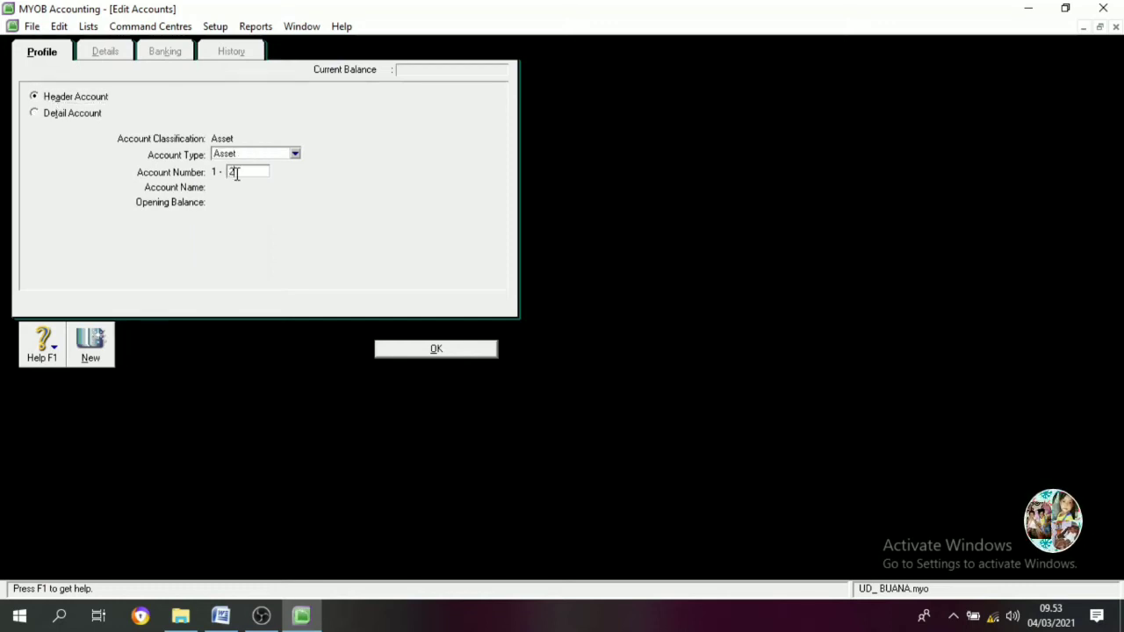
{"action": "type", "text": "000"}
{"action": "key", "text": "Tab"}
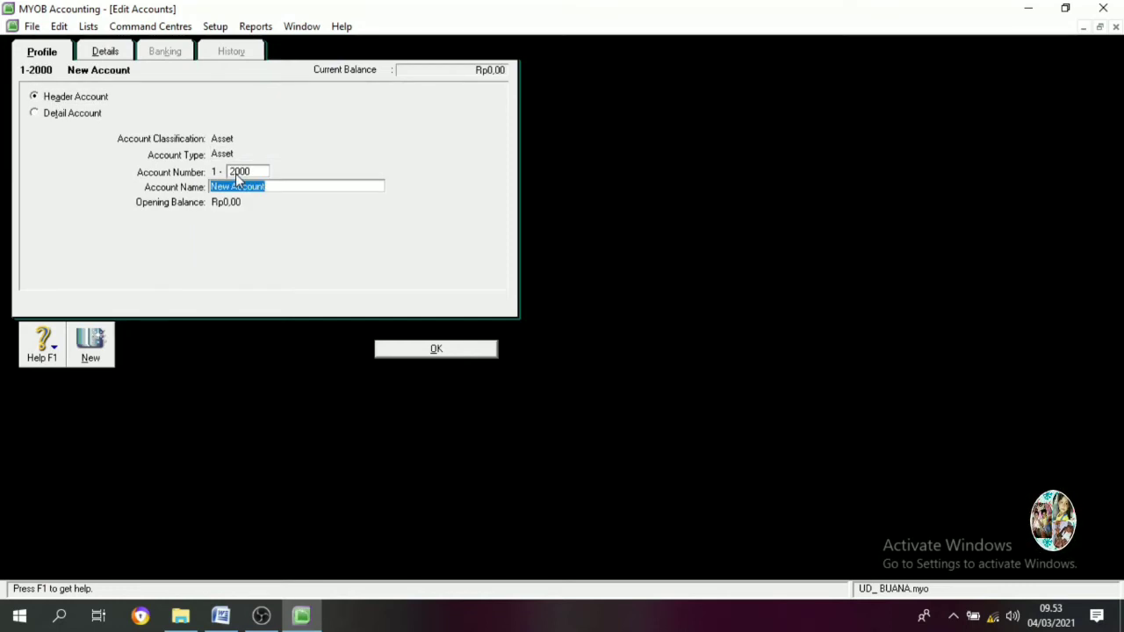
{"action": "type", "text": "FI"}
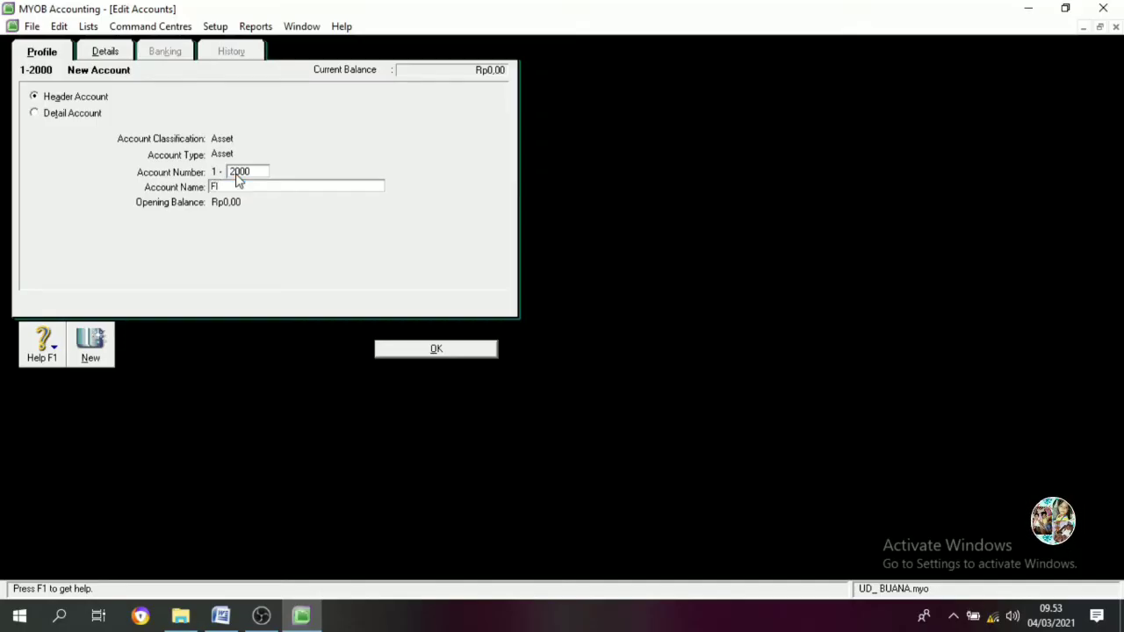
{"action": "type", "text": "XED ASSET"}
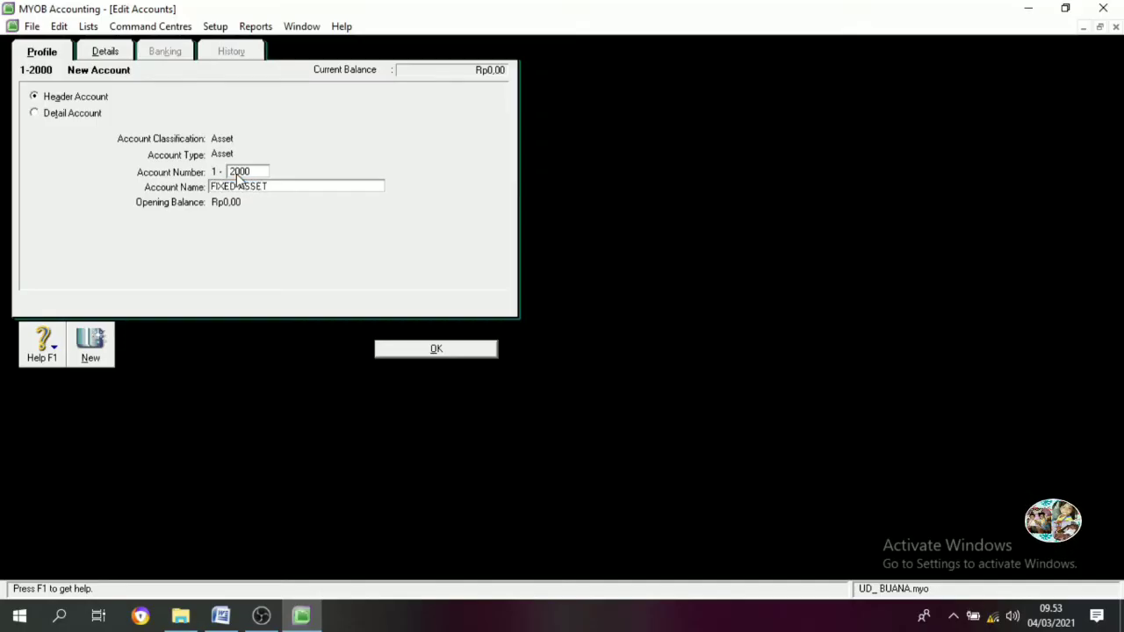
{"action": "left_click", "coordinate": [459, 348]}
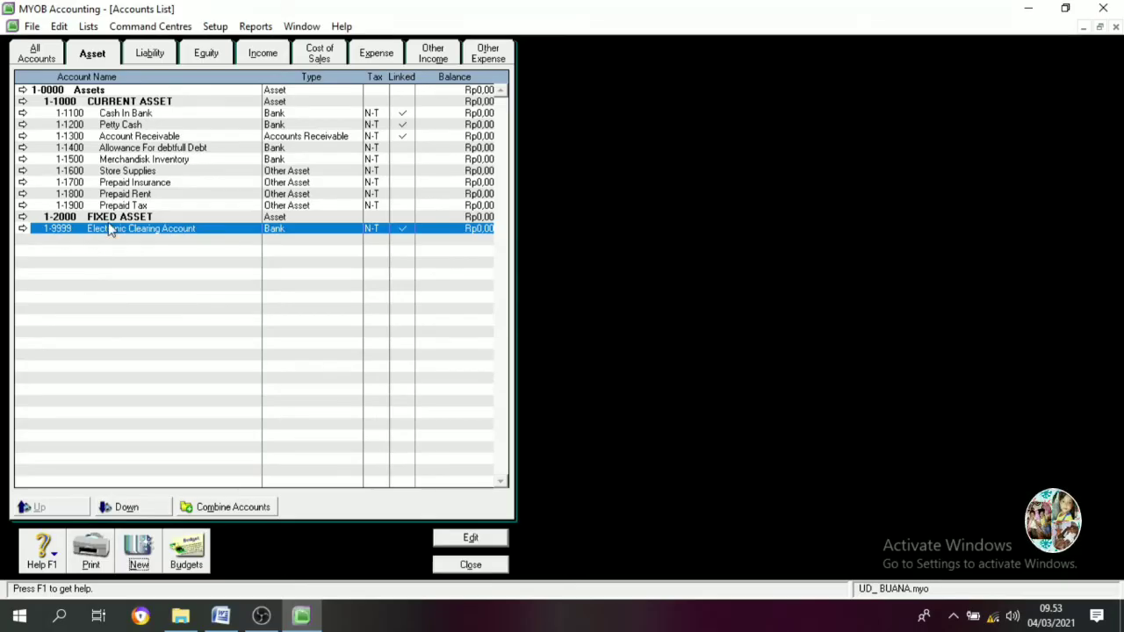
Add detail accounts 1-2100 Equipment at Cost and 1-2110 Equipment Accum Dep
{"action": "left_click", "coordinate": [137, 560]}
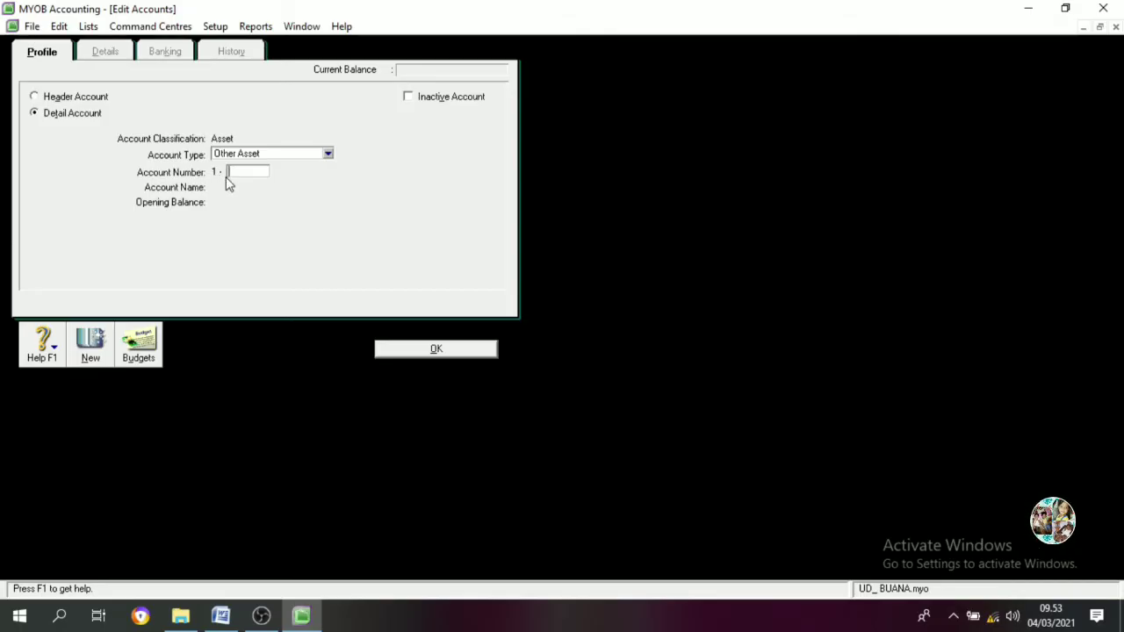
{"action": "type", "text": "2100"}
{"action": "key", "text": "Tab"}
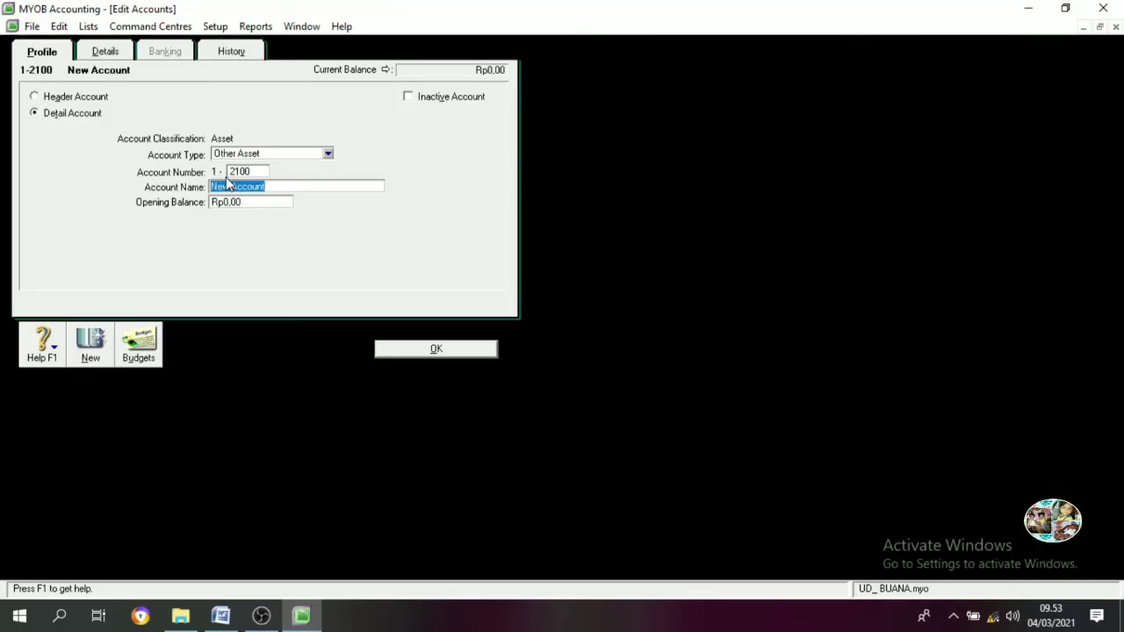
{"action": "type", "text": "eQUIPMENT"}
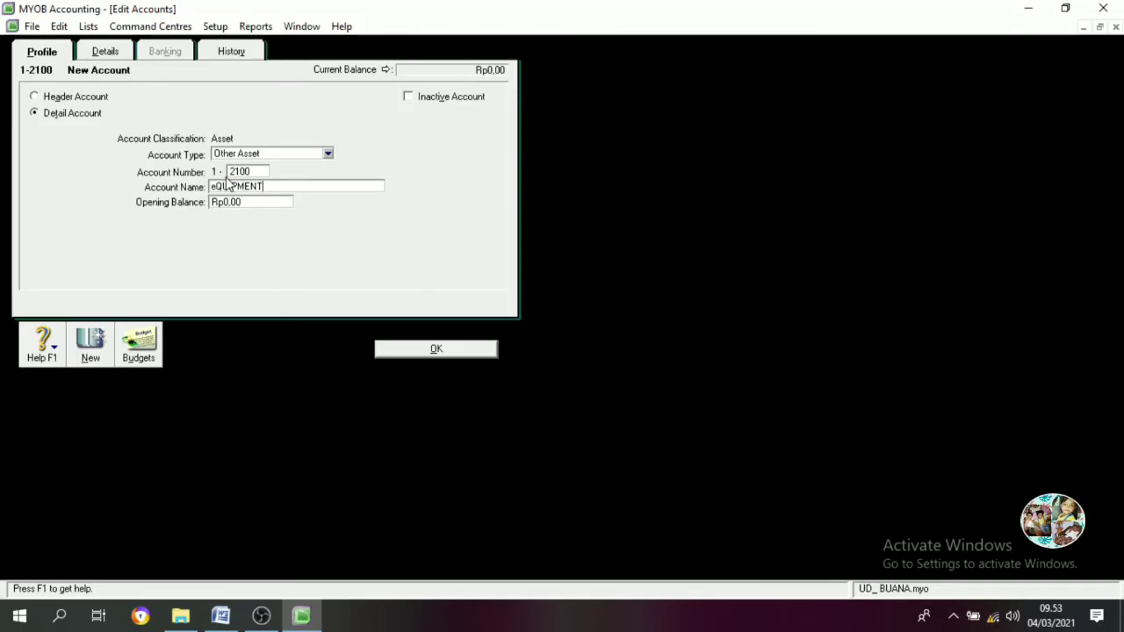
{"action": "key", "text": "BackSpace"}
{"action": "key", "text": "BackSpace"}
{"action": "key", "text": "BackSpace"}
{"action": "key", "text": "BackSpace"}
{"action": "key", "text": "BackSpace"}
{"action": "key", "text": "BackSpace"}
{"action": "key", "text": "BackSpace"}
{"action": "key", "text": "BackSpace"}
{"action": "key", "text": "BackSpace"}
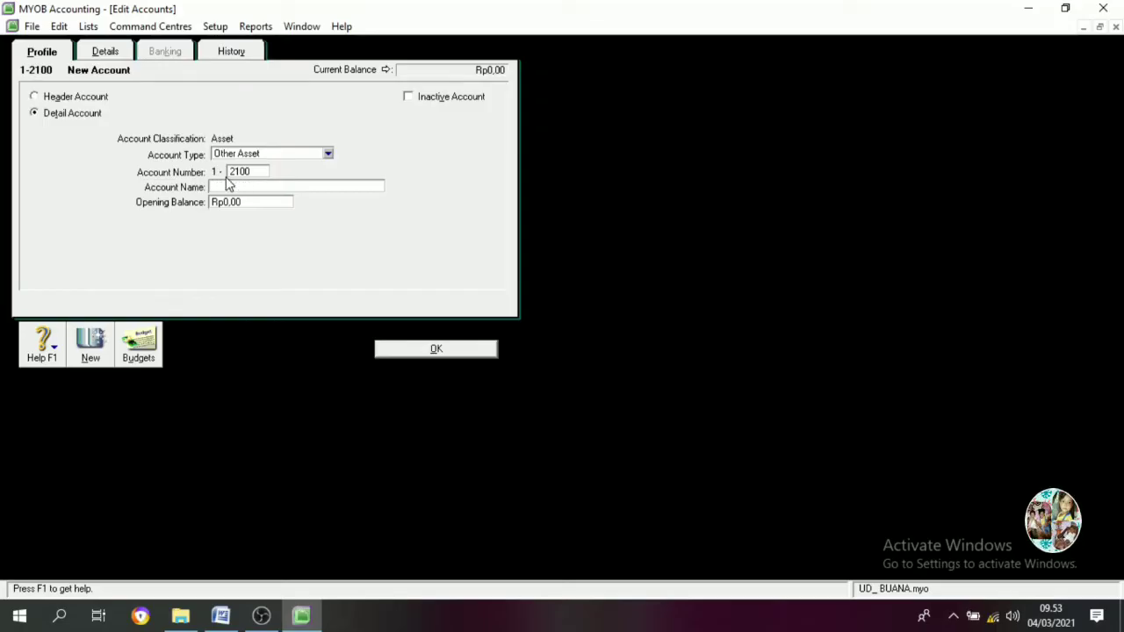
{"action": "type", "text": "Equipment"}
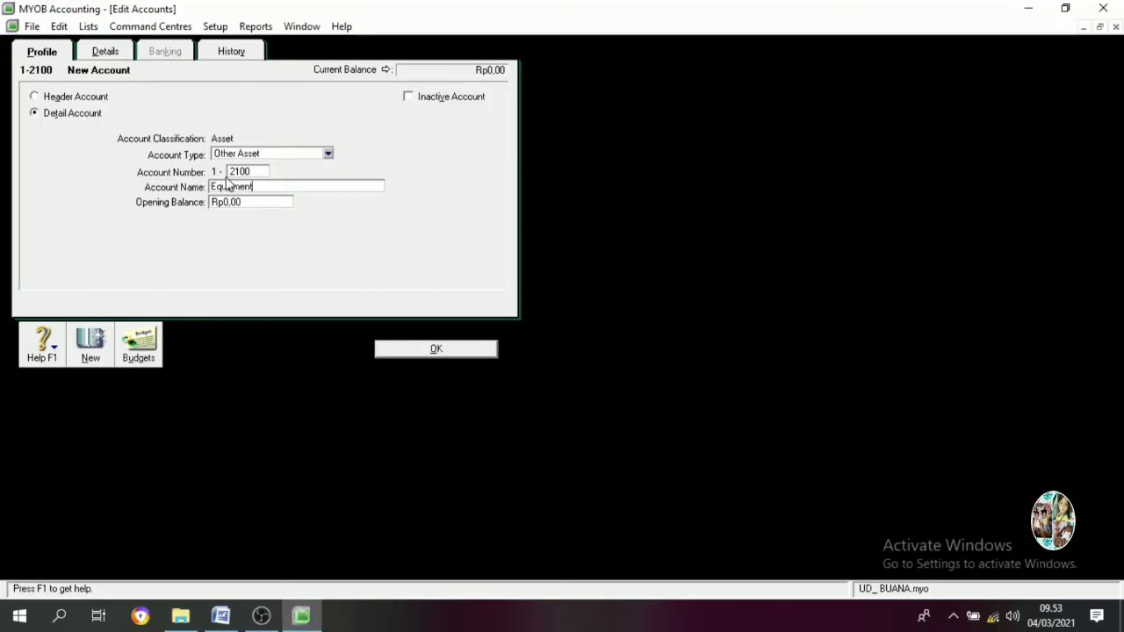
{"action": "type", "text": " at Cost"}
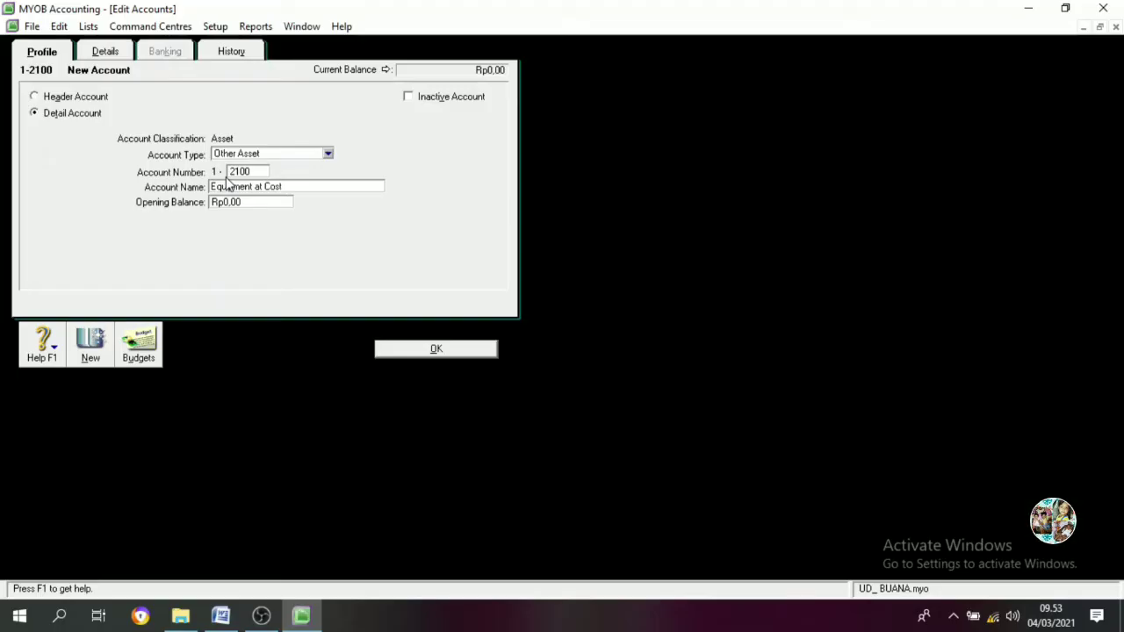
{"action": "key", "text": "Return"}
{"action": "type", "text": "2110"}
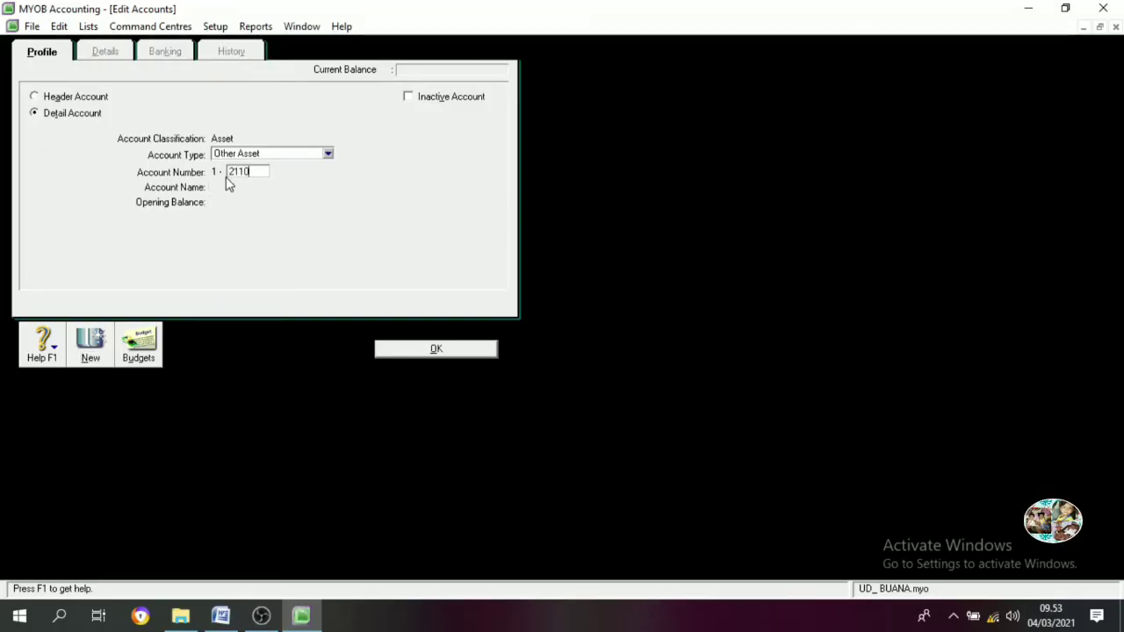
{"action": "key", "text": "Tab"}
{"action": "type", "text": "Eq"}
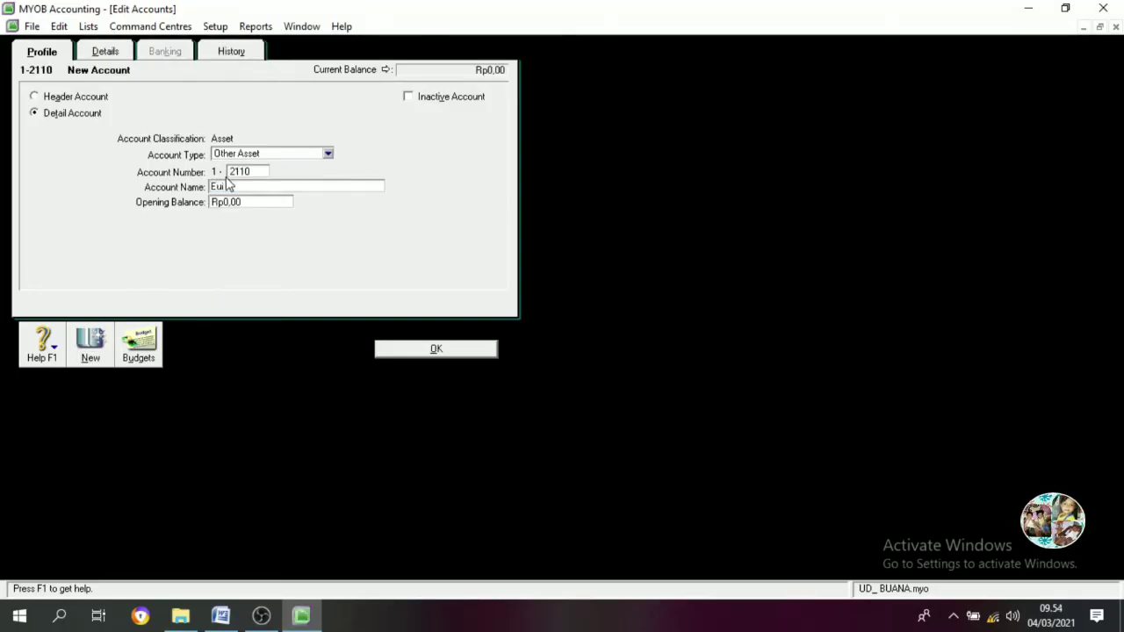
{"action": "type", "text": "uipment"}
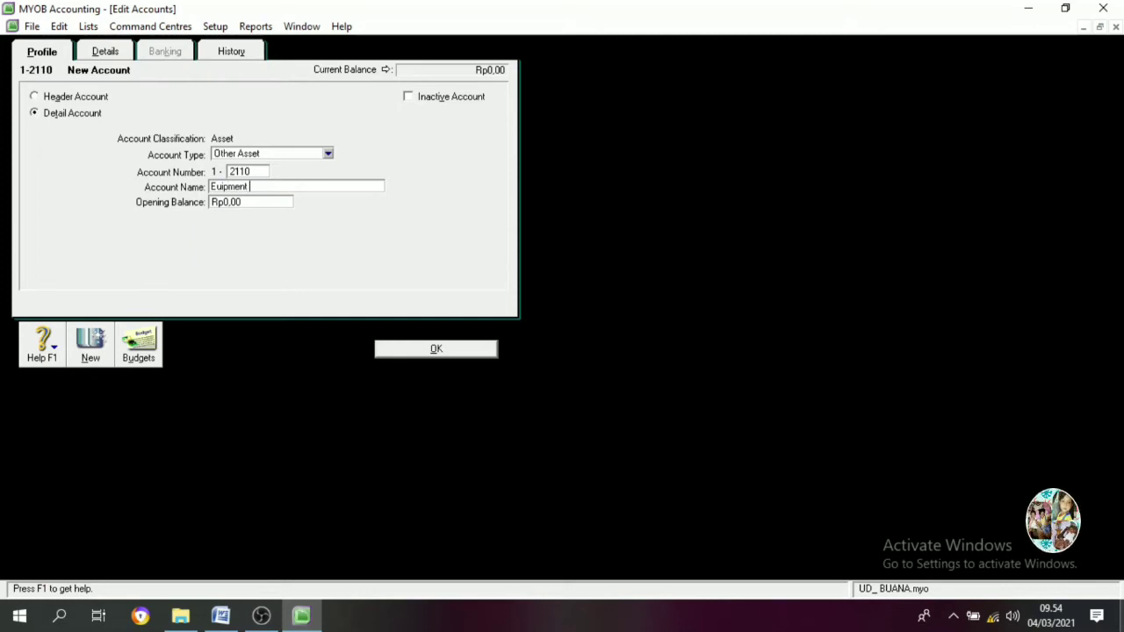
{"action": "type", "text": " Accum Dep"}
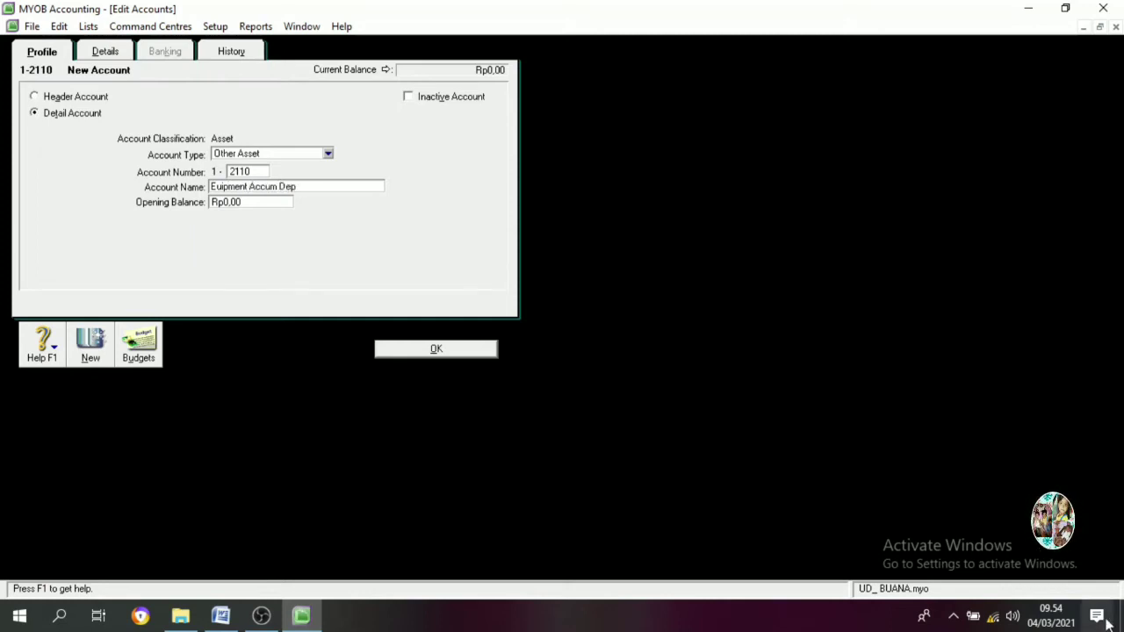
{"action": "left_click", "coordinate": [468, 353]}
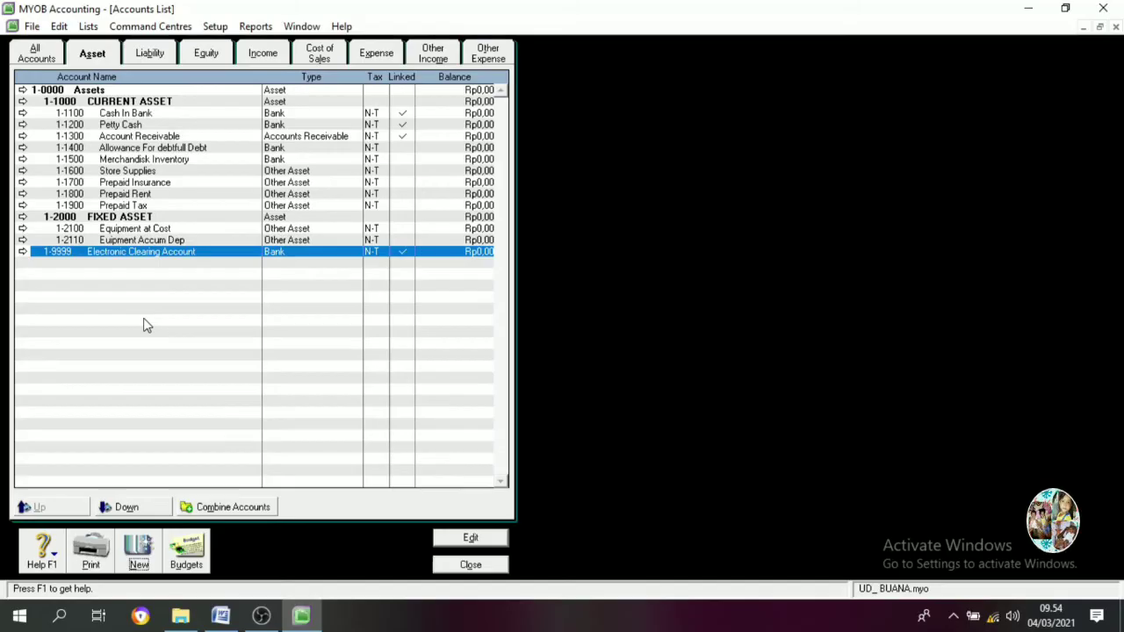
Change Trade Creditors to liability account 2-1100 Account Payable
{"action": "left_click", "coordinate": [153, 60]}
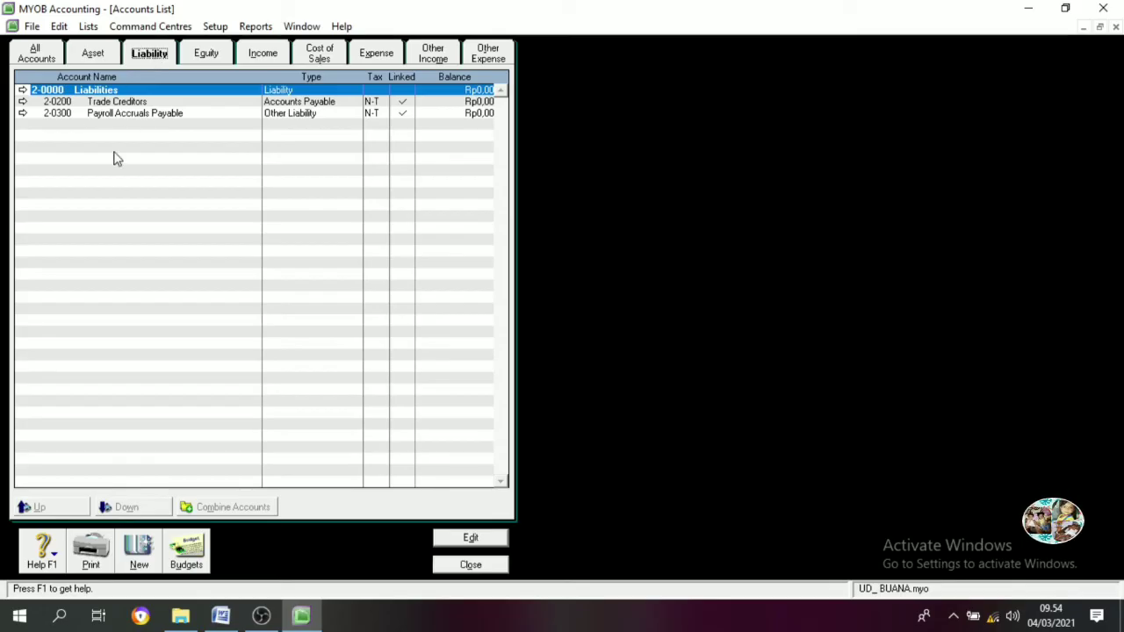
{"action": "double_click", "coordinate": [122, 104]}
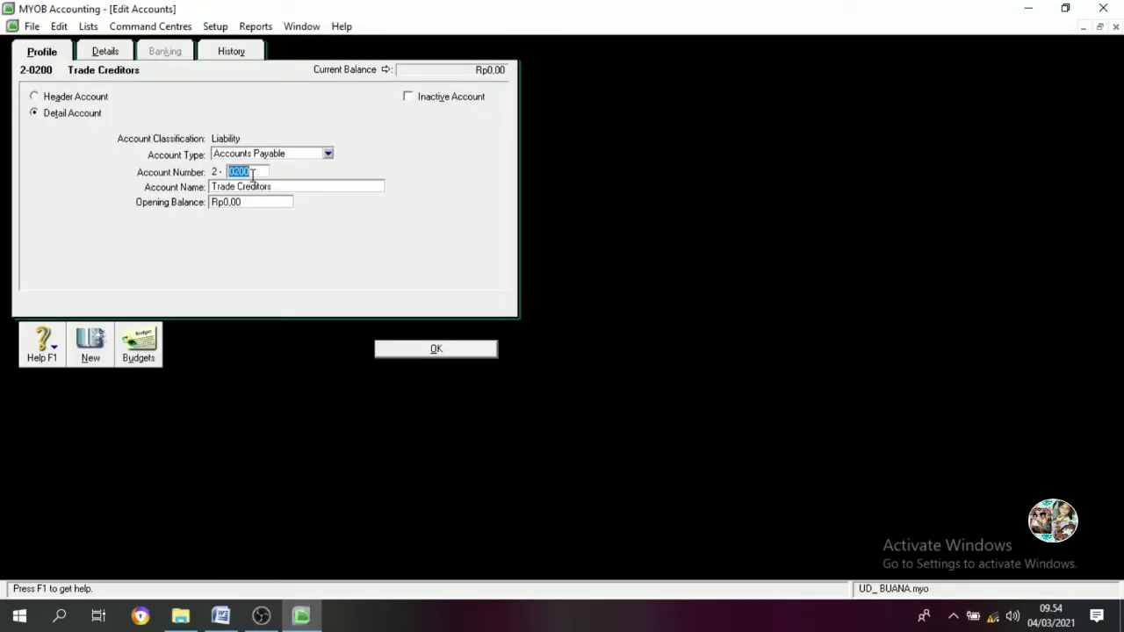
{"action": "type", "text": "1100"}
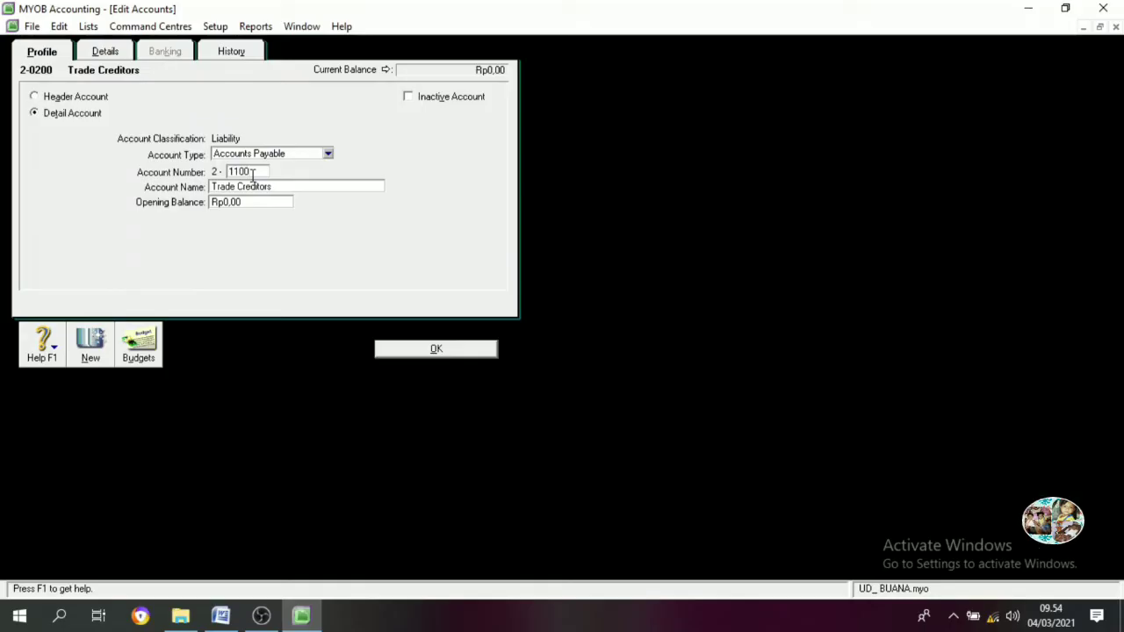
{"action": "key", "text": "Tab"}
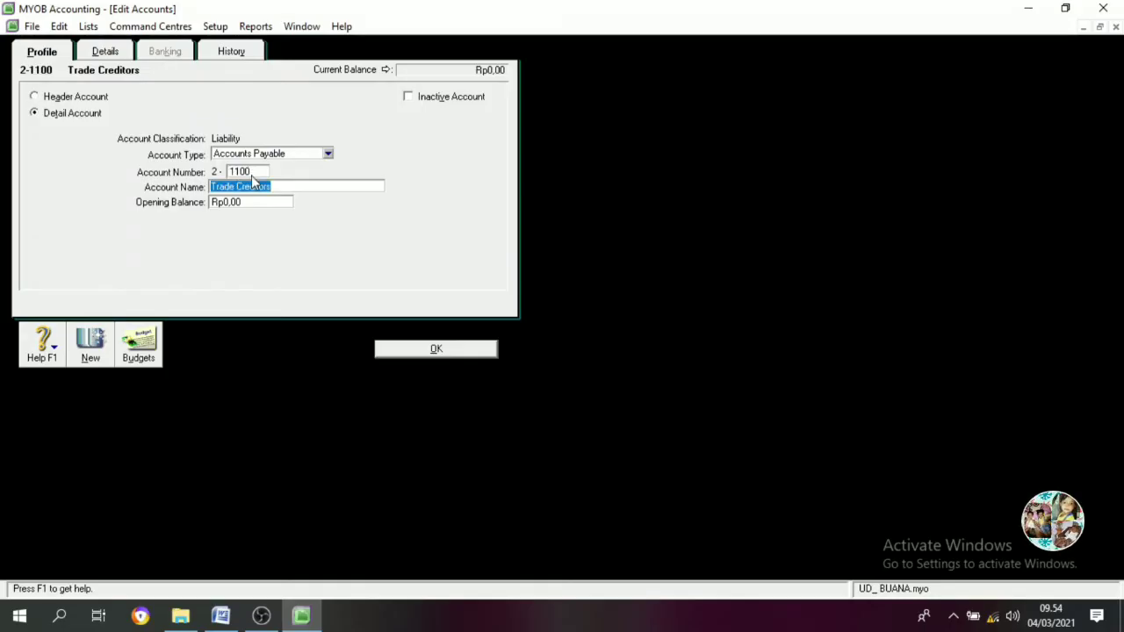
{"action": "type", "text": "Account "}
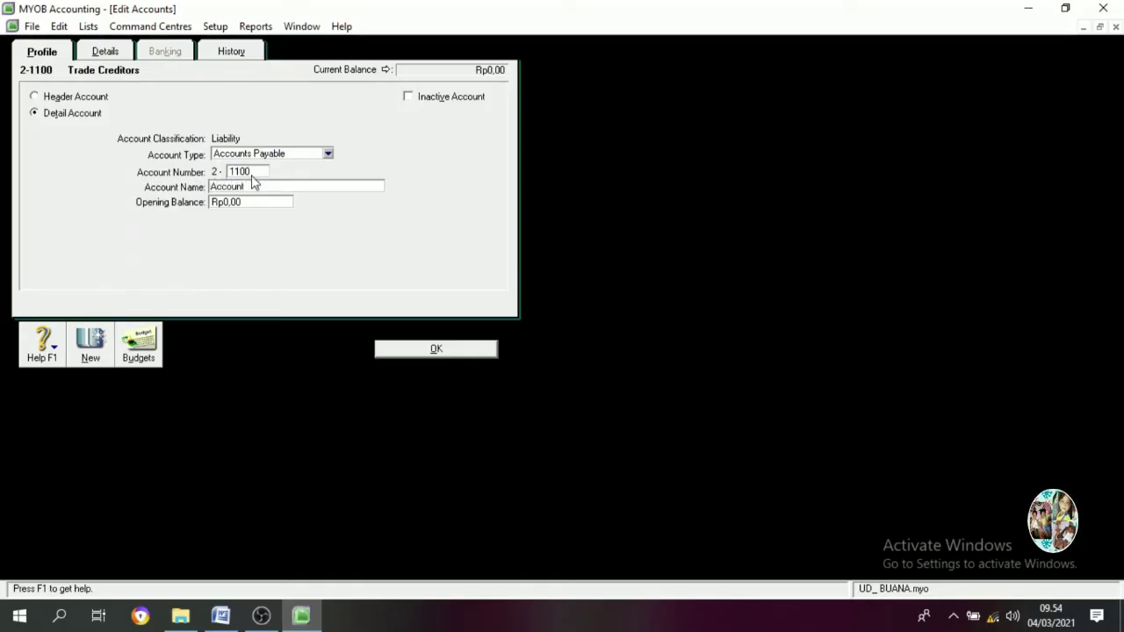
{"action": "type", "text": "Payable"}
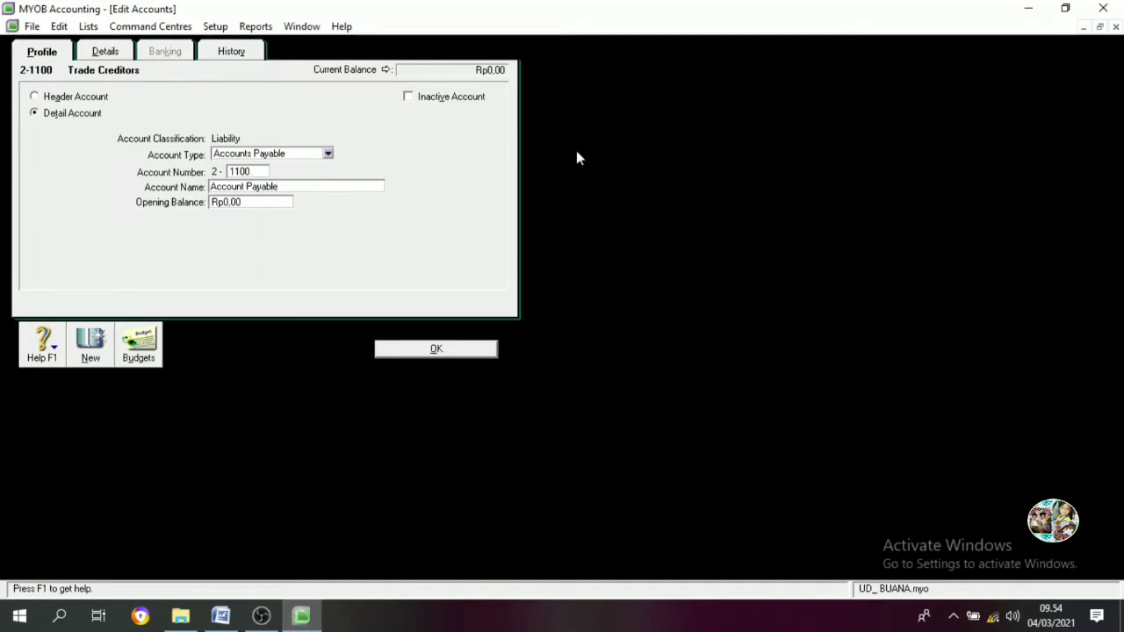
{"action": "left_click", "coordinate": [444, 348]}
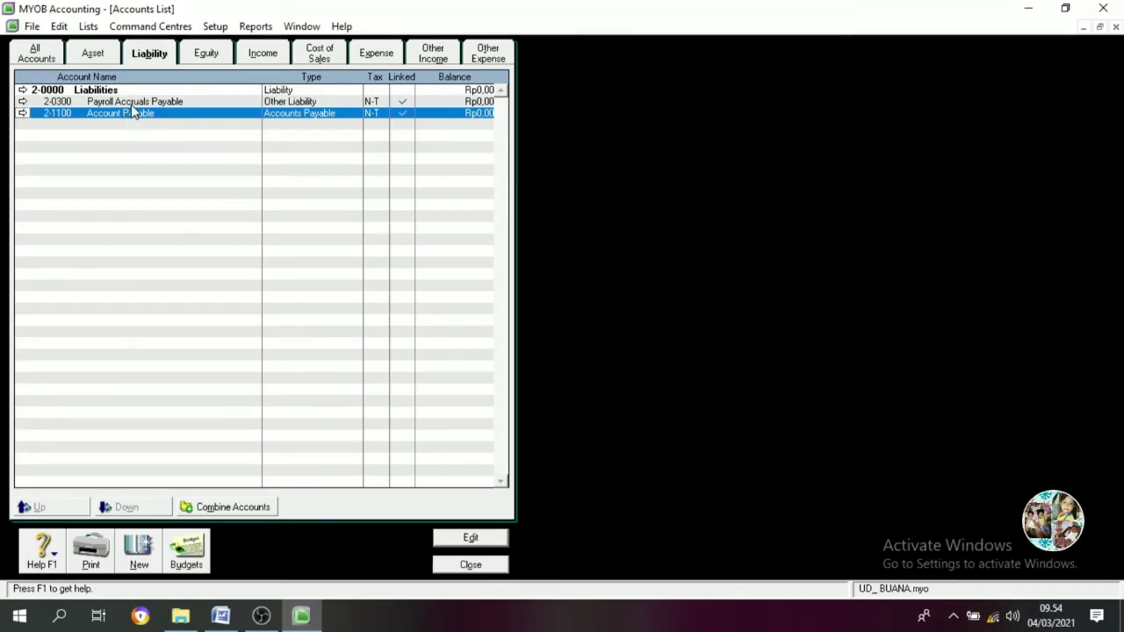
Change Payroll Accruals Payable to 2-1200 Expanse Payable
{"action": "double_click", "coordinate": [132, 103]}
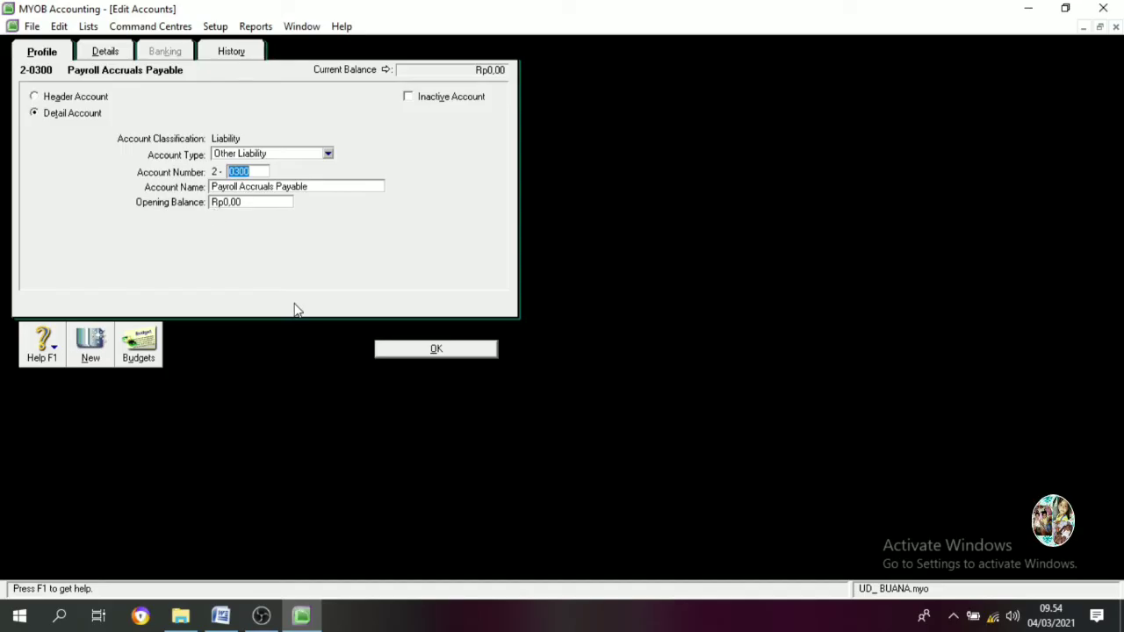
{"action": "type", "text": "1200"}
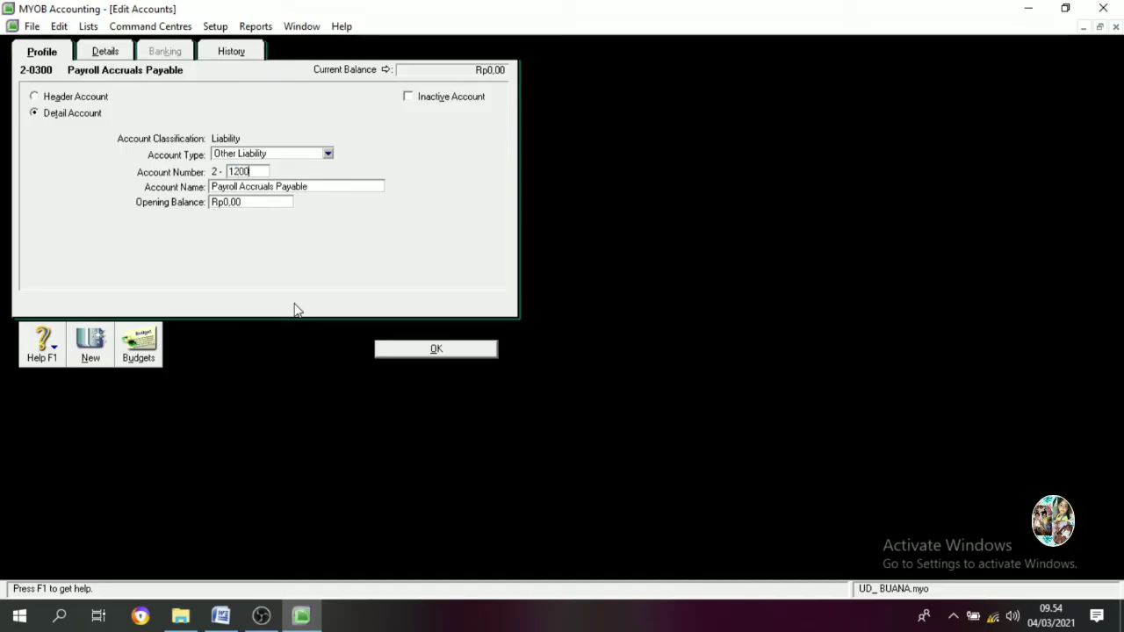
{"action": "key", "text": "Tab"}
{"action": "type", "text": "Ex"}
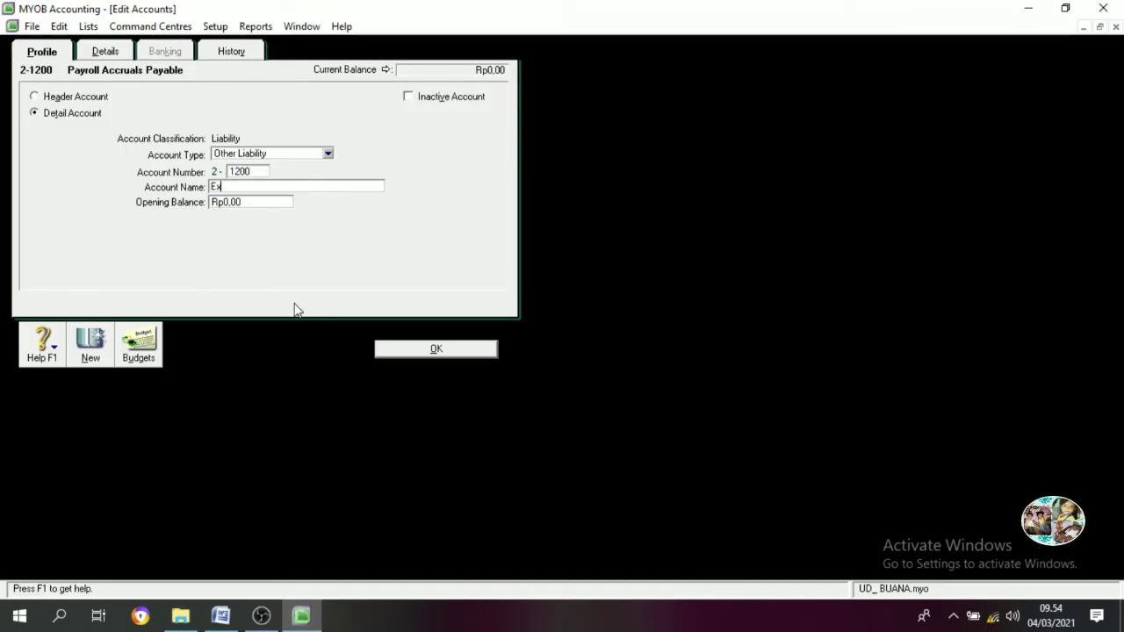
{"action": "type", "text": "panse "}
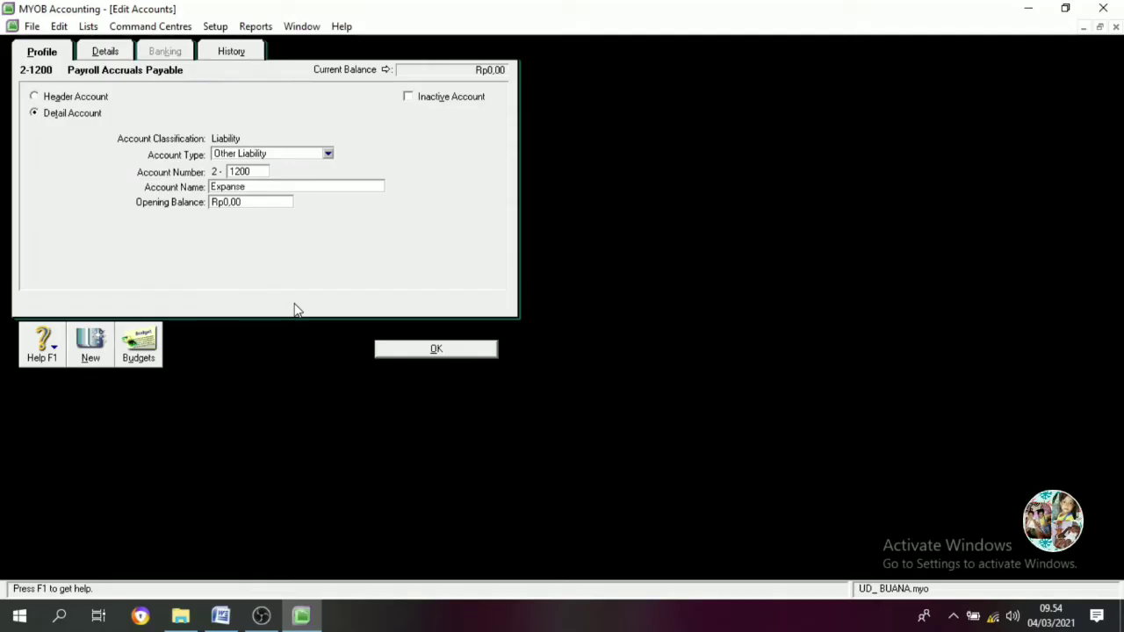
{"action": "type", "text": "Payable"}
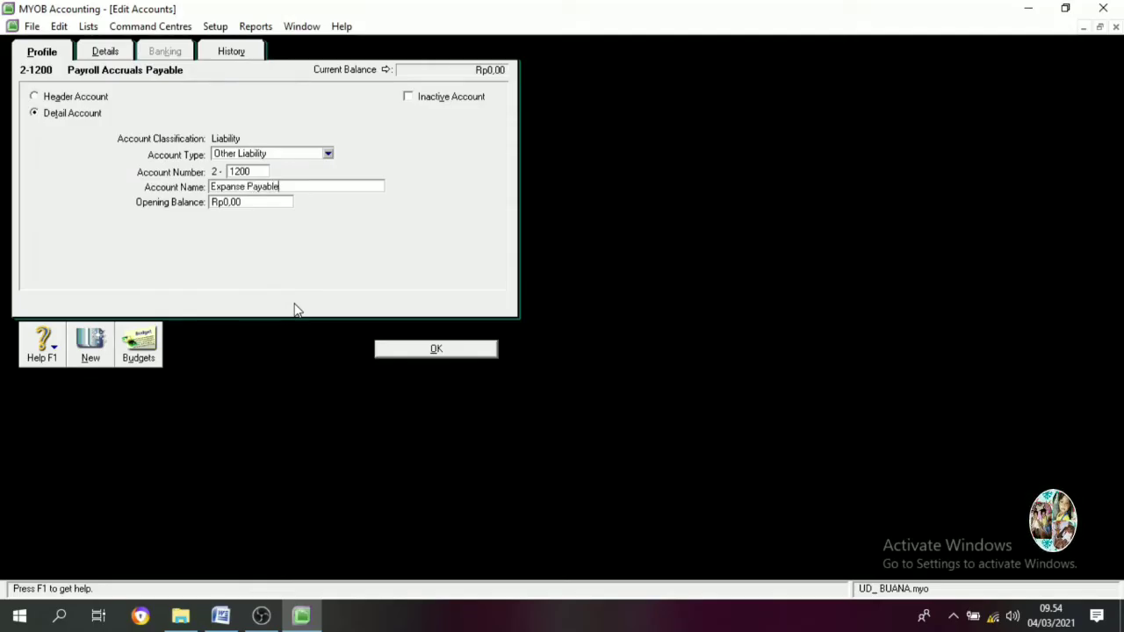
{"action": "left_click", "coordinate": [439, 350]}
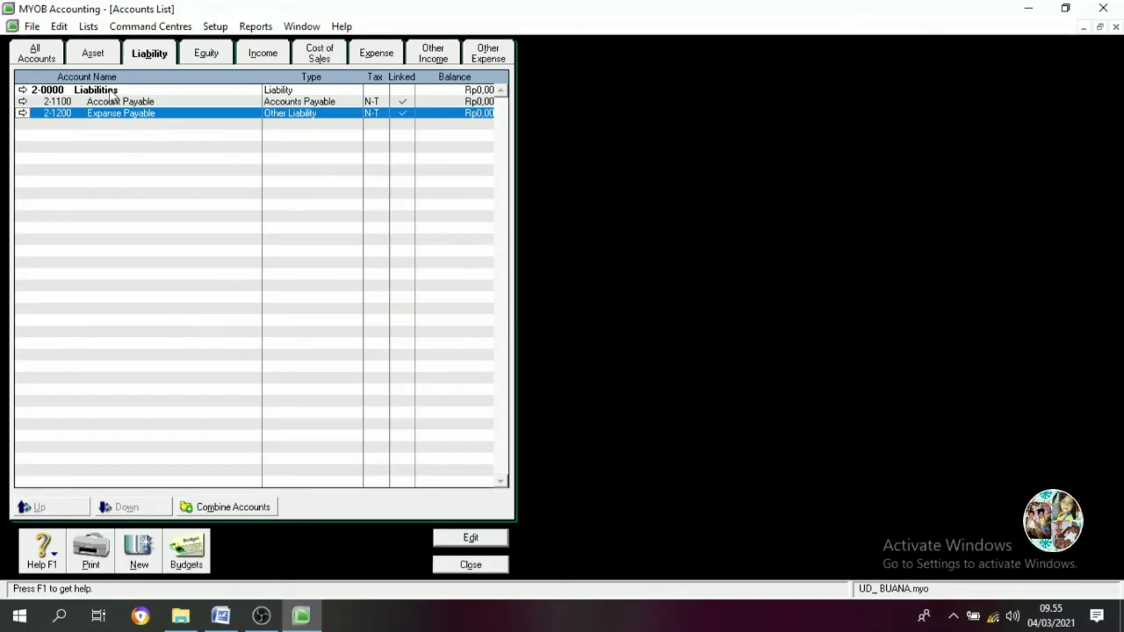
Create liability header account 2-1000 CURRENT ASSET
{"action": "left_click", "coordinate": [142, 562]}
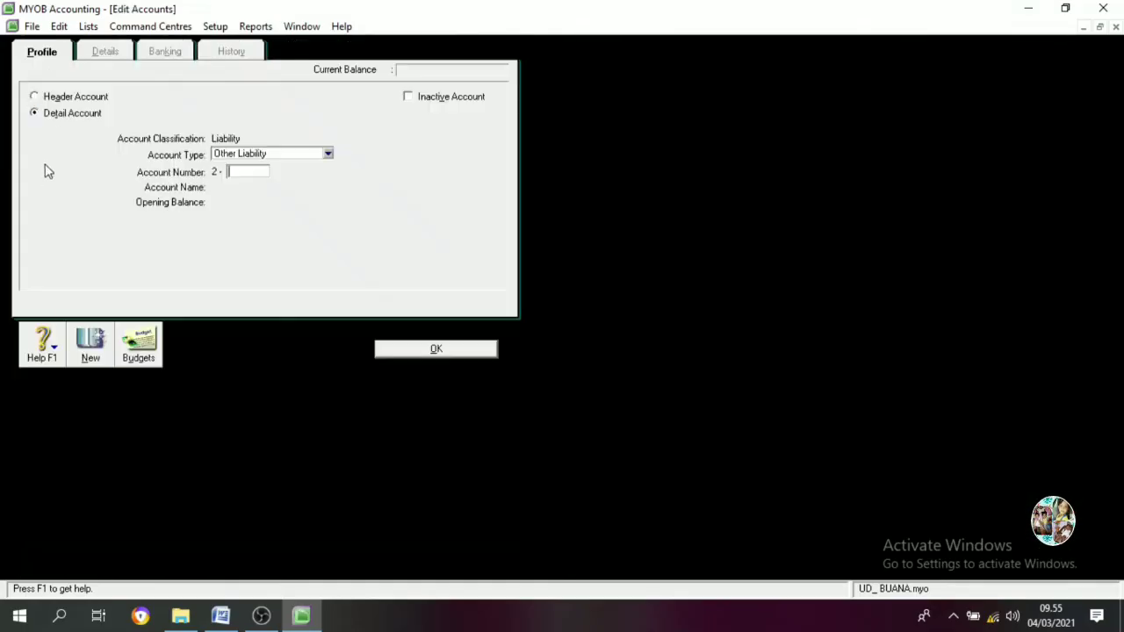
{"action": "left_click", "coordinate": [35, 97]}
{"action": "type", "text": "1000"}
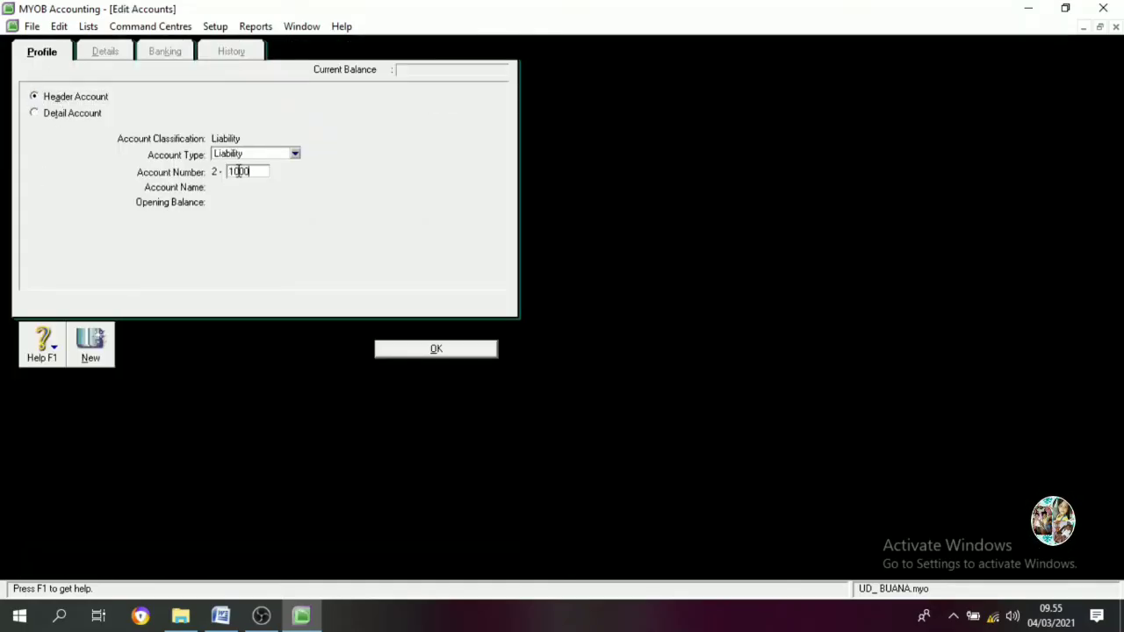
{"action": "key", "text": "Tab"}
{"action": "type", "text": "CURR"}
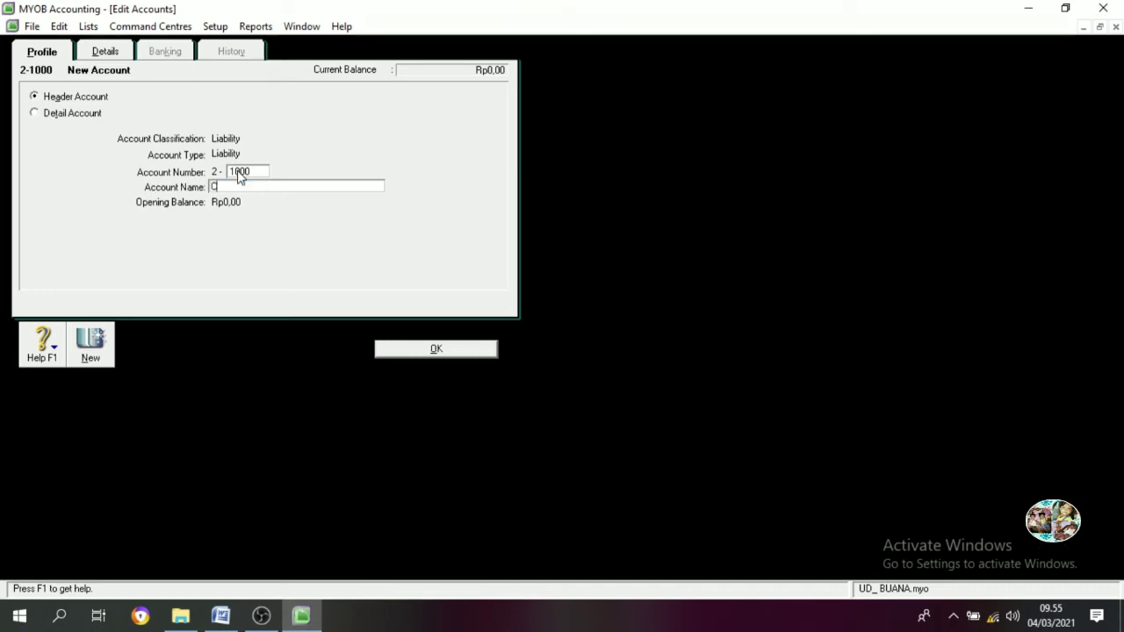
{"action": "key", "text": "BackSpace"}
{"action": "key", "text": "BackSpace"}
{"action": "type", "text": "RRENT ASSET"}
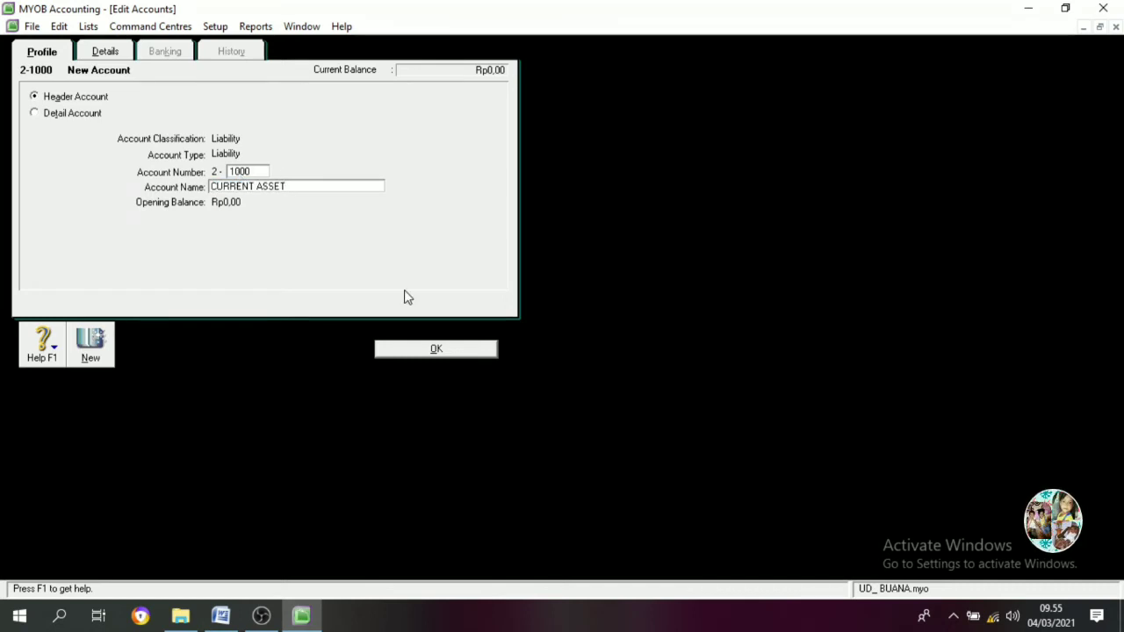
{"action": "left_click", "coordinate": [390, 352]}
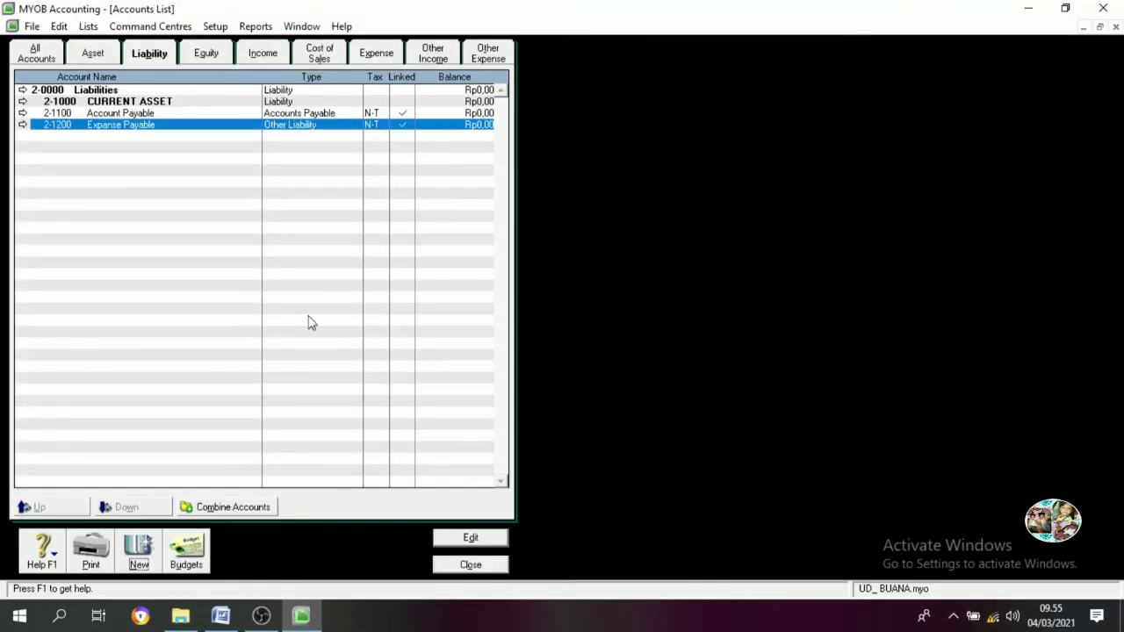
Indent Account Payable and Expanse Payable beneath the CURRENT ASSET header
{"action": "left_click", "coordinate": [83, 114]}
{"action": "left_click", "coordinate": [128, 507]}
{"action": "left_click", "coordinate": [114, 125]}
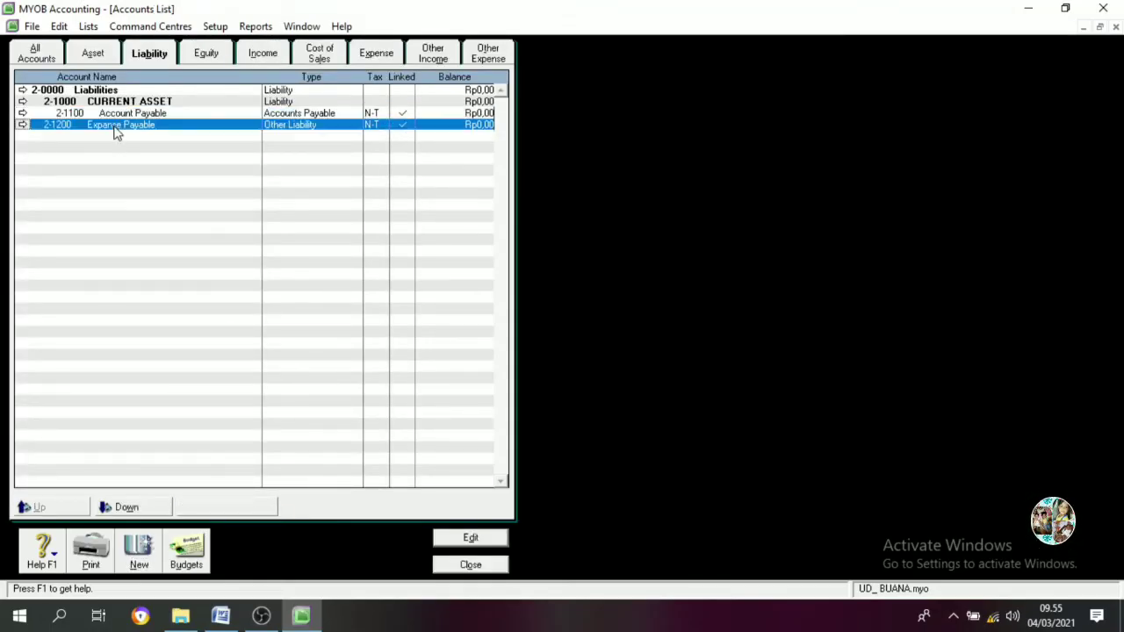
{"action": "left_click", "coordinate": [126, 507]}
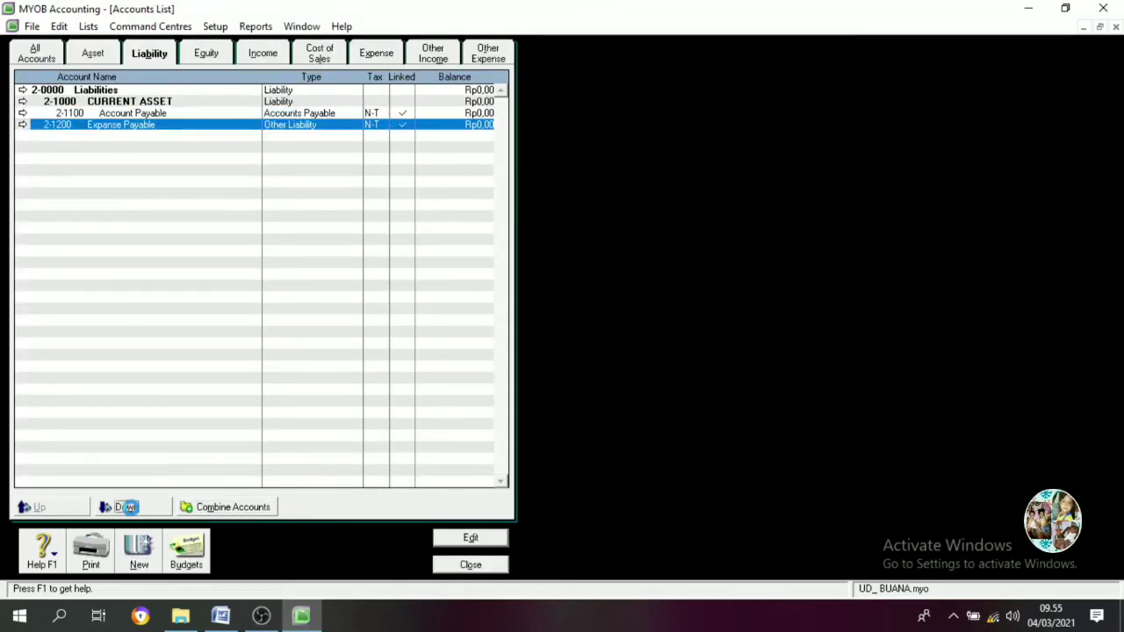
{"action": "left_click", "coordinate": [139, 555]}
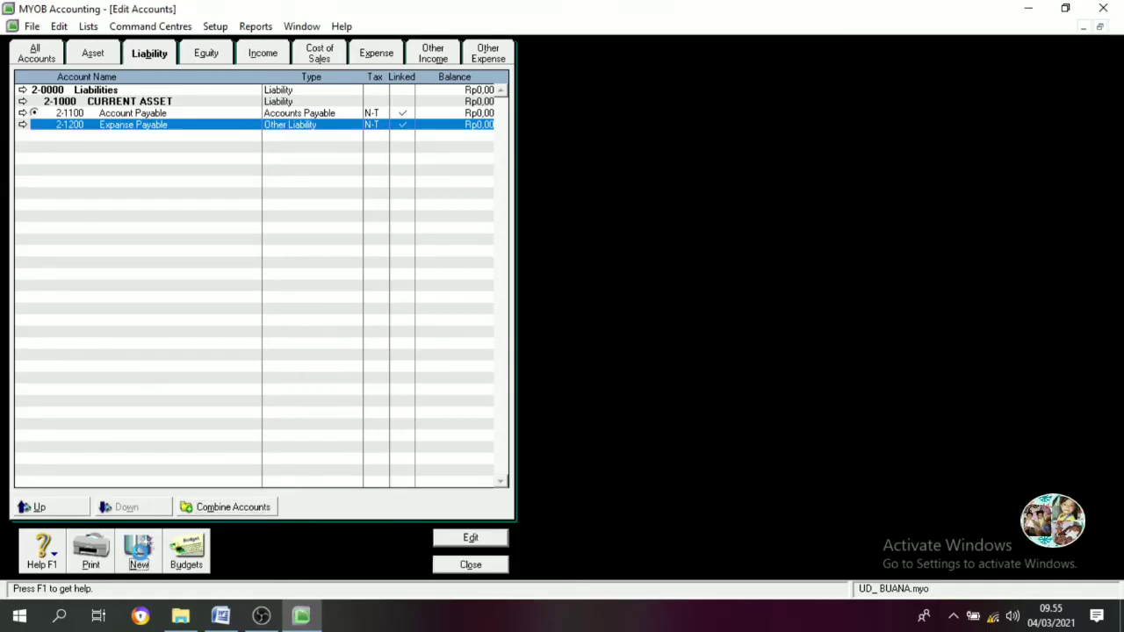
Add liability account 2-1300 Income Tax Expense
{"action": "type", "text": "1300"}
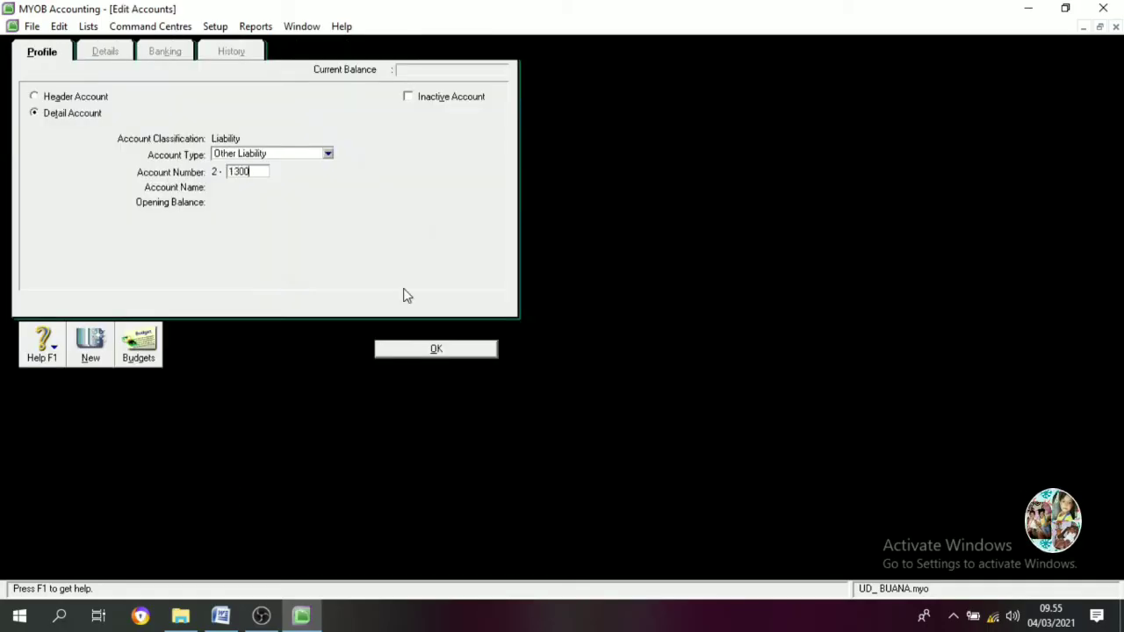
{"action": "key", "text": "Tab"}
{"action": "type", "text": "INCOME"}
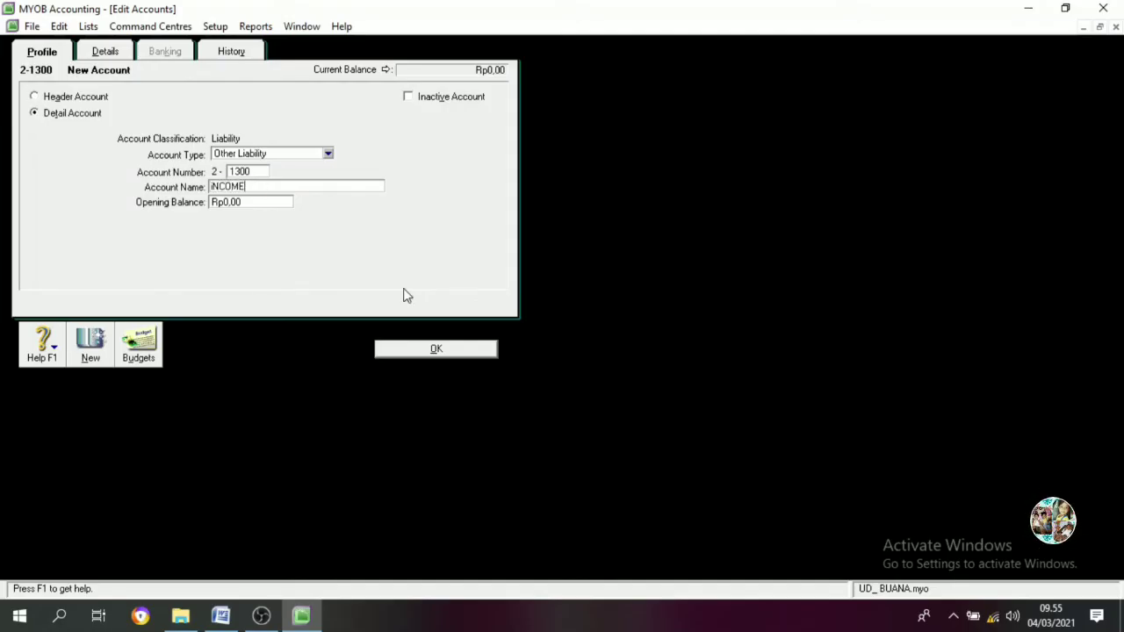
{"action": "key", "text": "BackSpace"}
{"action": "key", "text": "BackSpace"}
{"action": "key", "text": "BackSpace"}
{"action": "key", "text": "BackSpace"}
{"action": "key", "text": "BackSpace"}
{"action": "key", "text": "BackSpace"}
{"action": "type", "text": "Incom"}
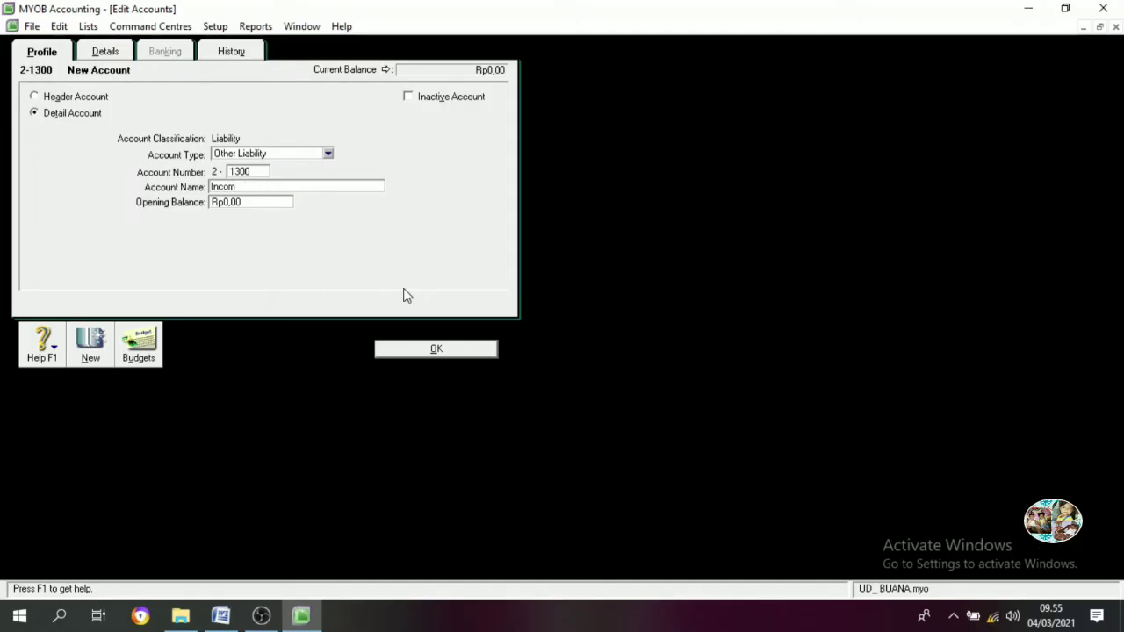
{"action": "type", "text": "e Tax Expense"}
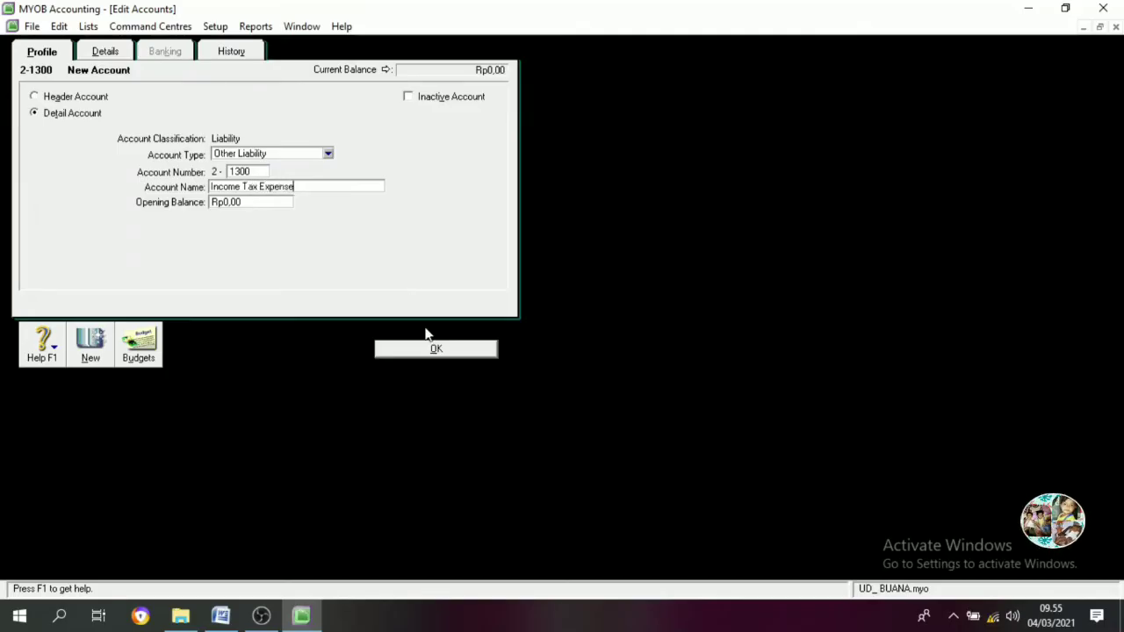
{"action": "key", "text": "Return"}
Add liability accounts 2-1400 PPN Payable and 2-1500 PPN Outcome
{"action": "type", "text": "1400"}
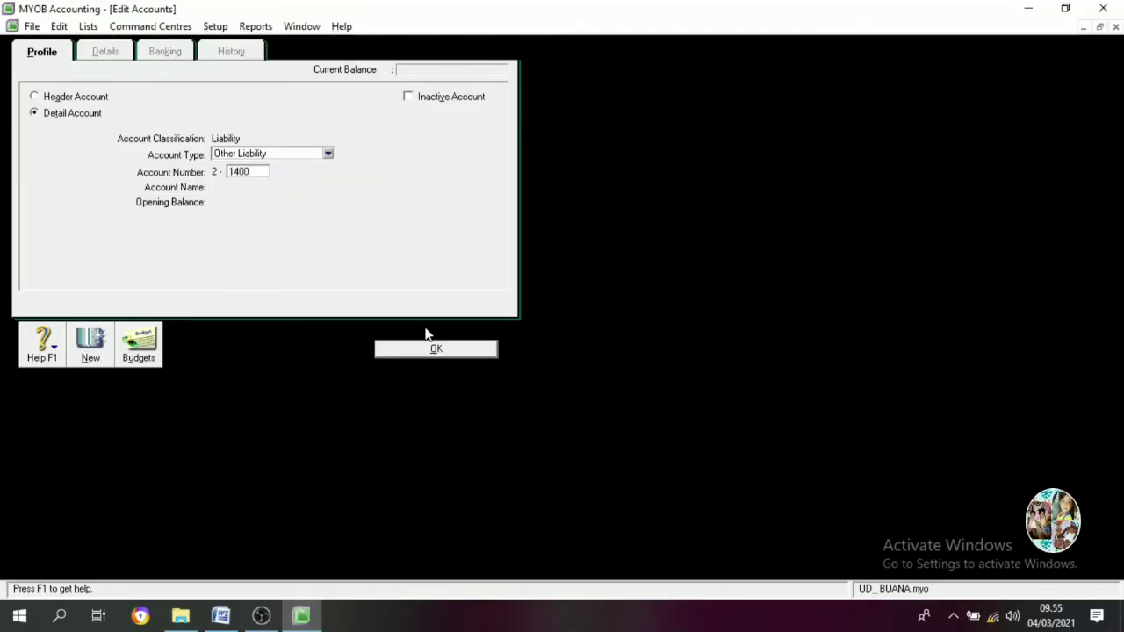
{"action": "key", "text": "Tab"}
{"action": "type", "text": "PPJ"}
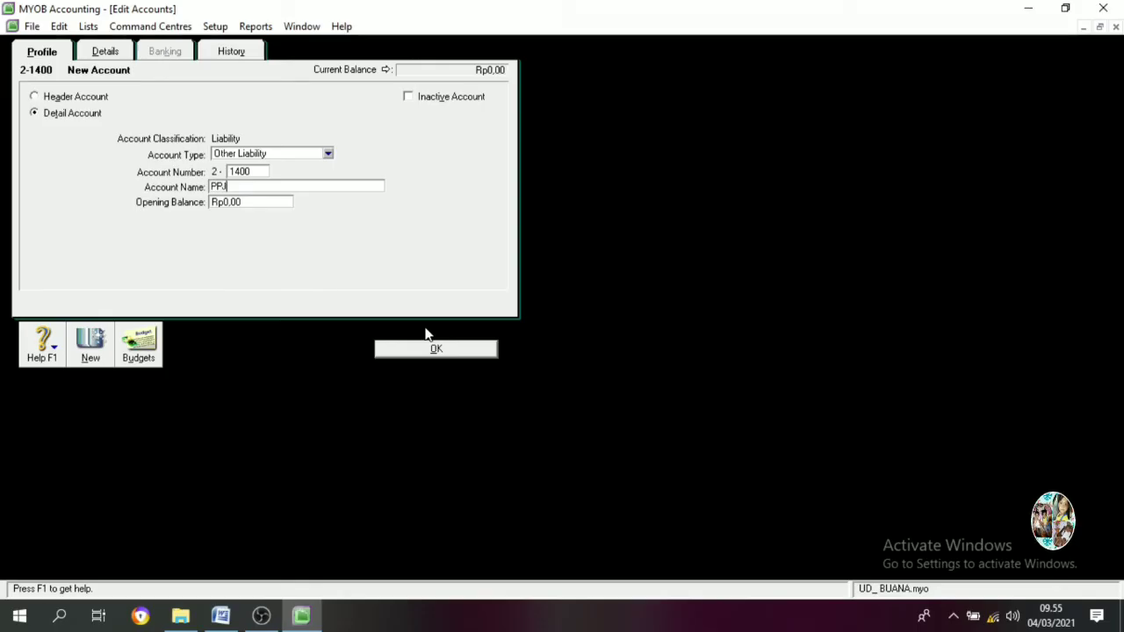
{"action": "type", "text": " Payable"}
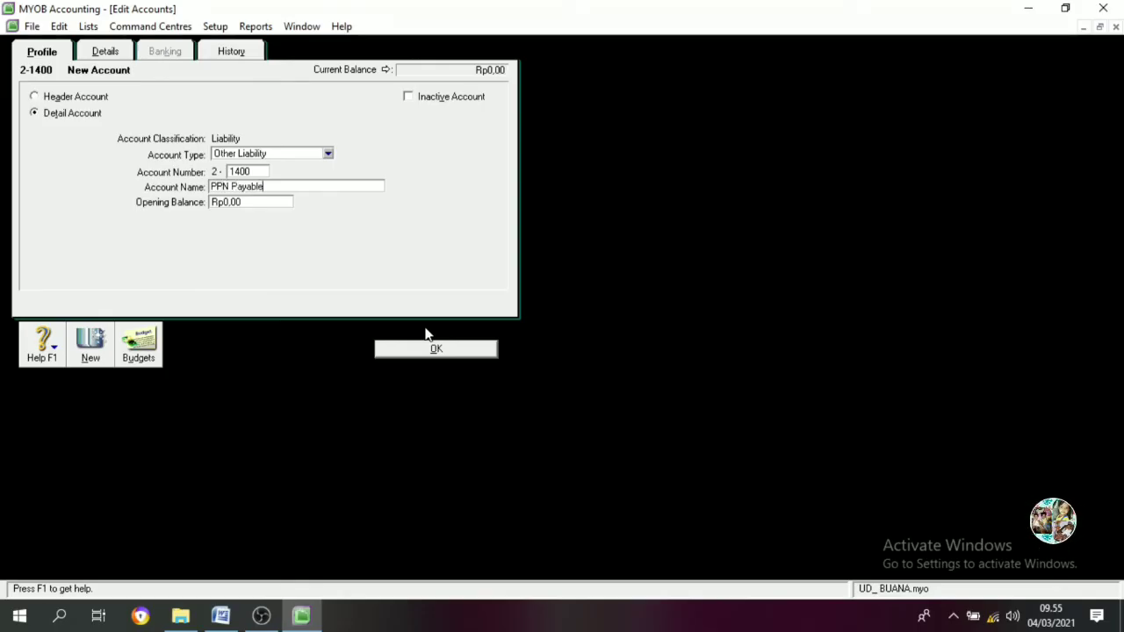
{"action": "key", "text": "Return"}
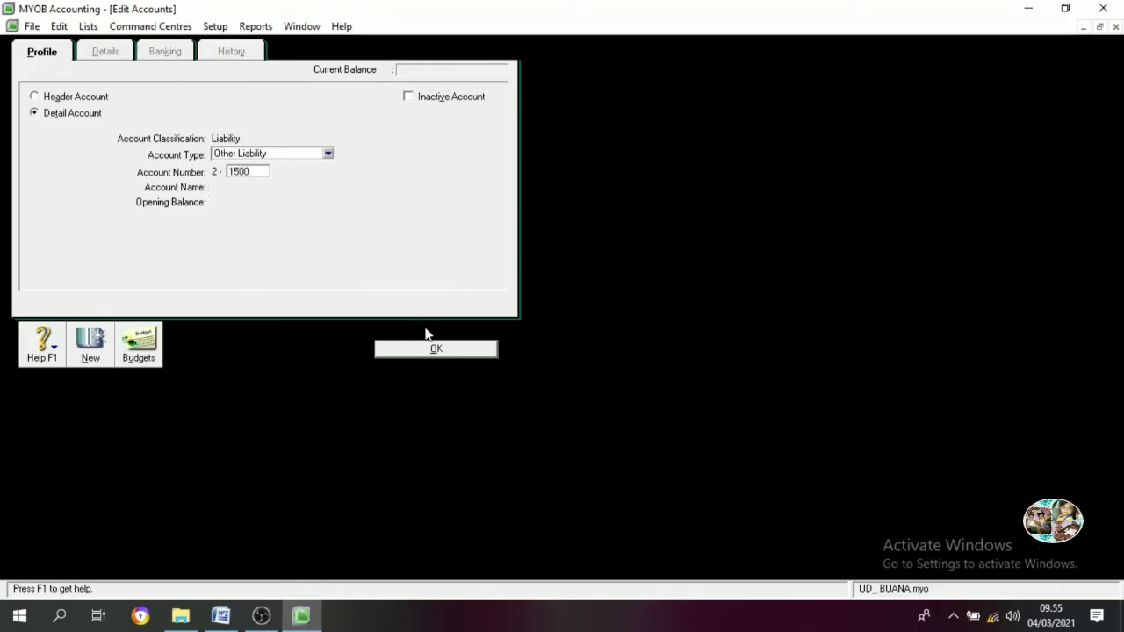
{"action": "key", "text": "Tab"}
{"action": "type", "text": "PPN Ou"}
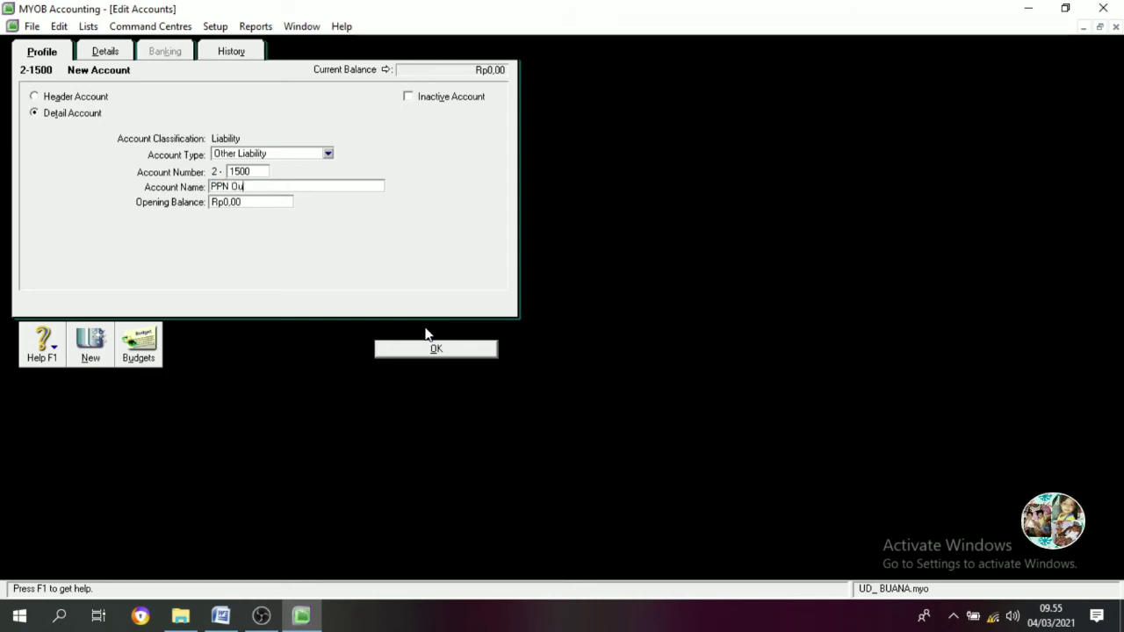
{"action": "type", "text": "tcome"}
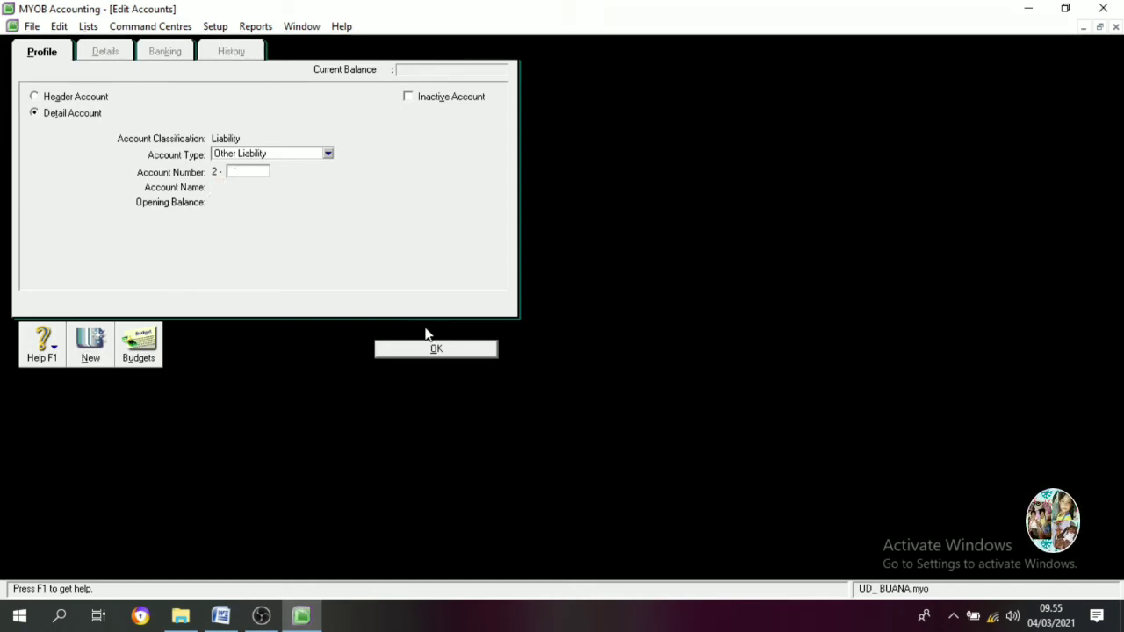
Add liability account 2-1600 PPN Income
{"action": "type", "text": "1600"}
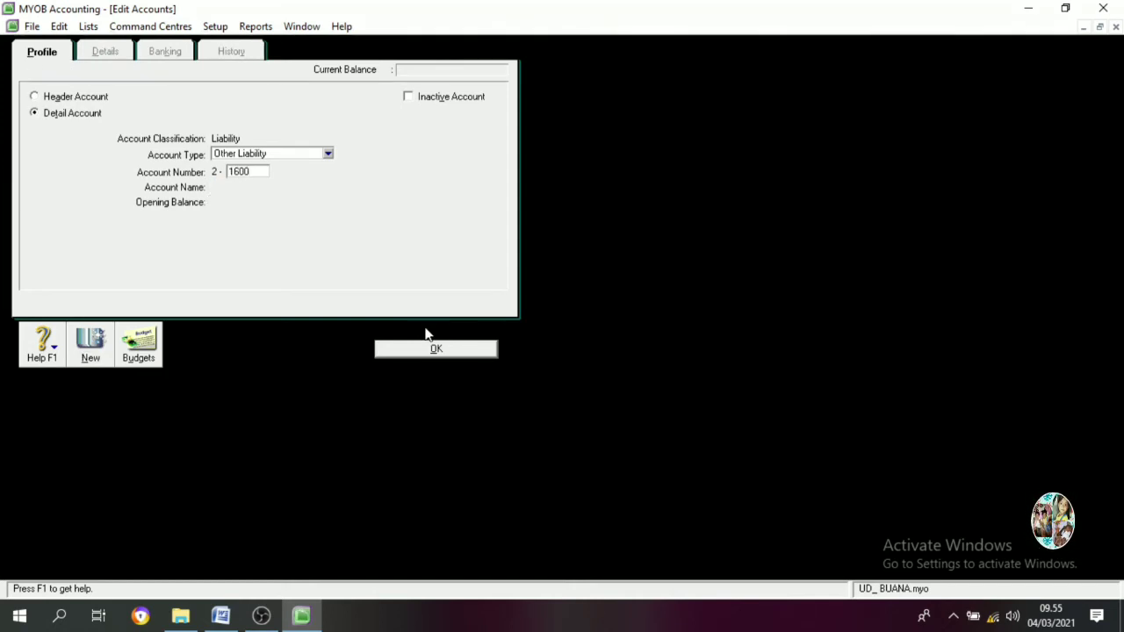
{"action": "key", "text": "Tab"}
{"action": "type", "text": "PPN "}
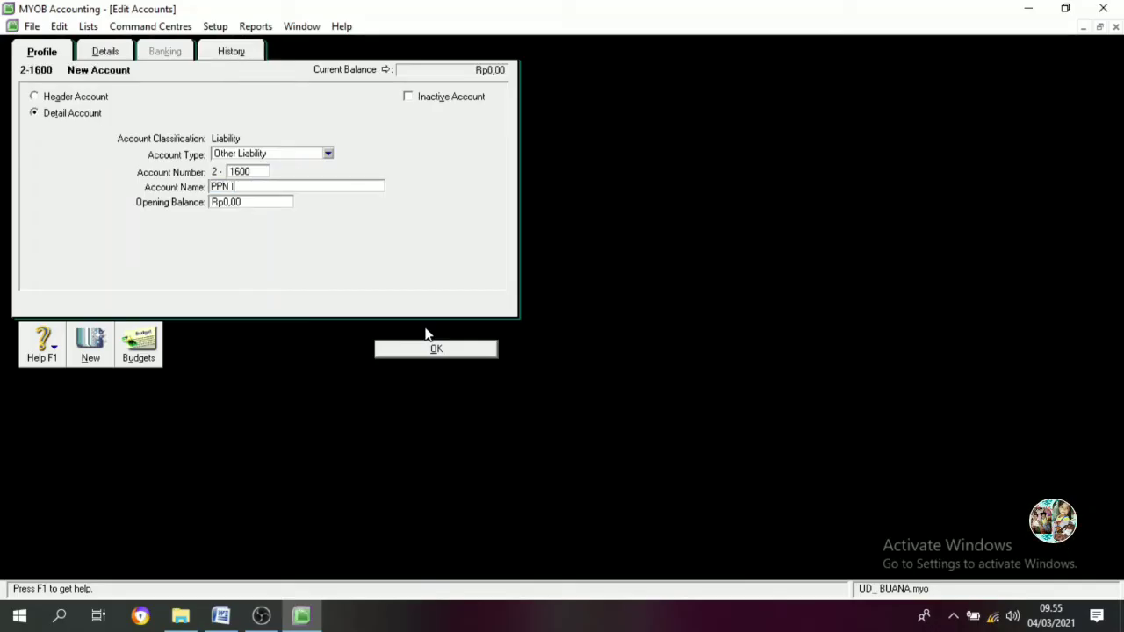
{"action": "type", "text": "Income"}
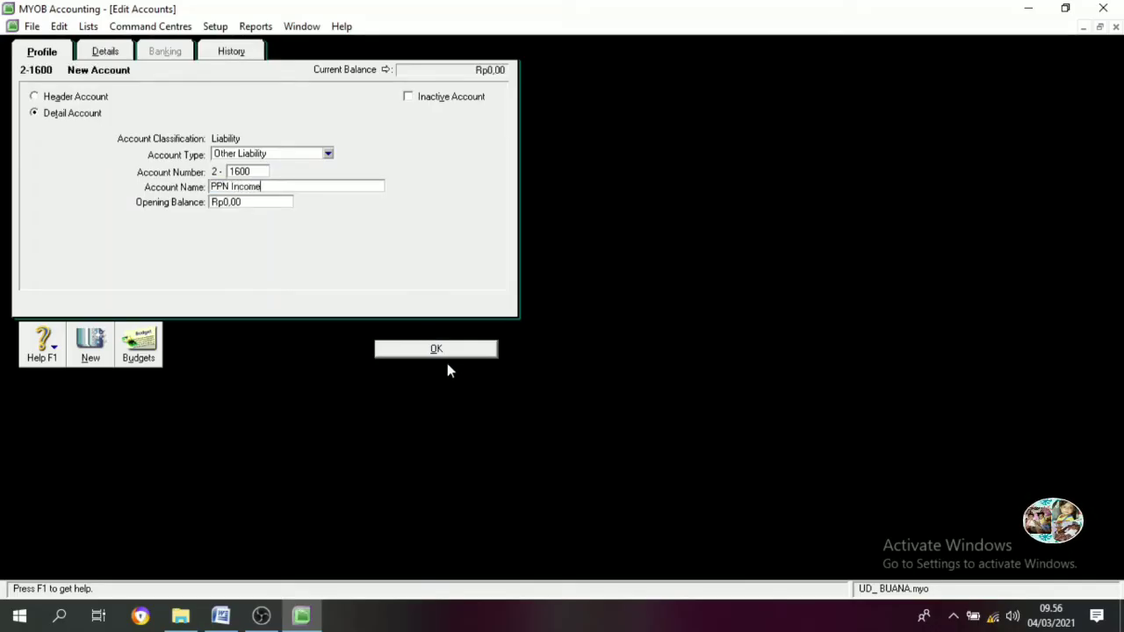
{"action": "left_click", "coordinate": [448, 352]}
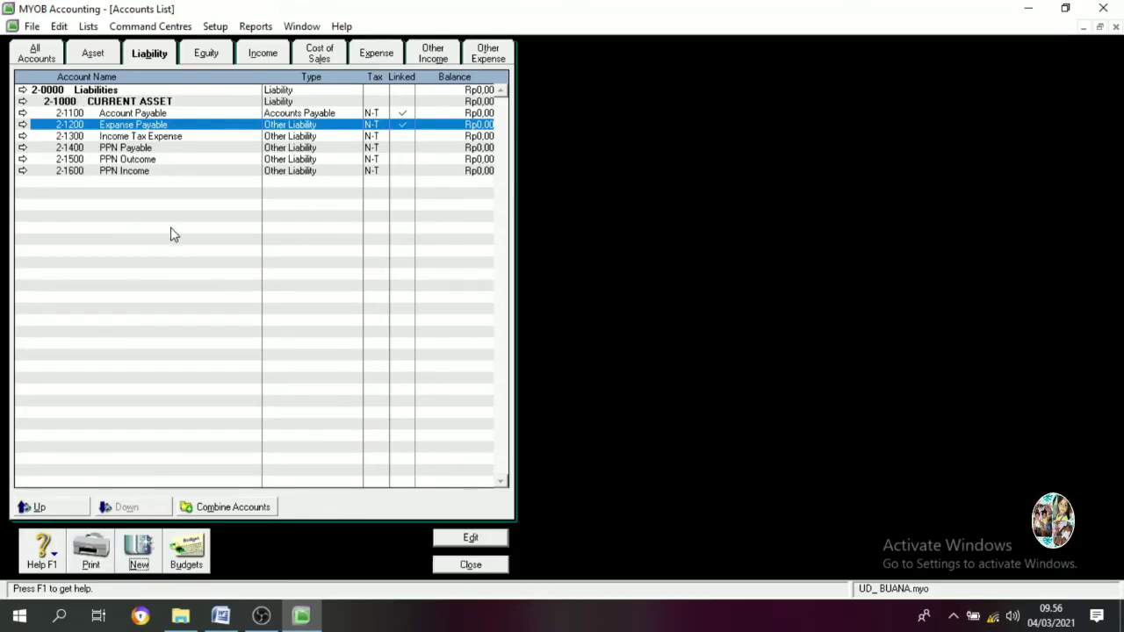
Create liability header account 2-2000 LONG TERM LIABILITIES
{"action": "left_click", "coordinate": [138, 551]}
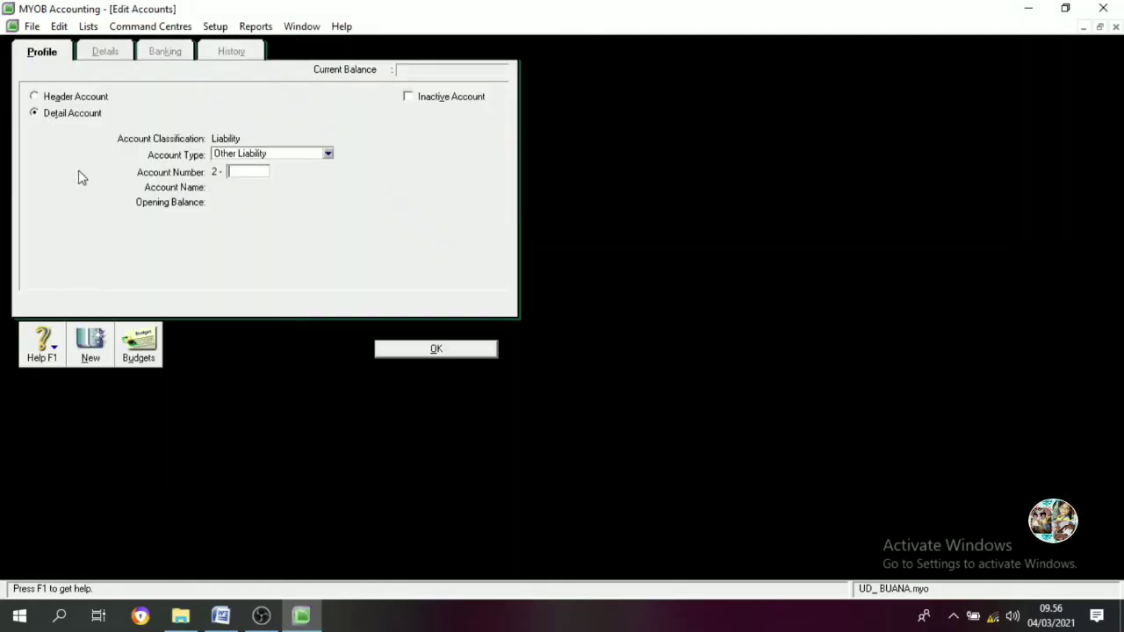
{"action": "left_click", "coordinate": [76, 98]}
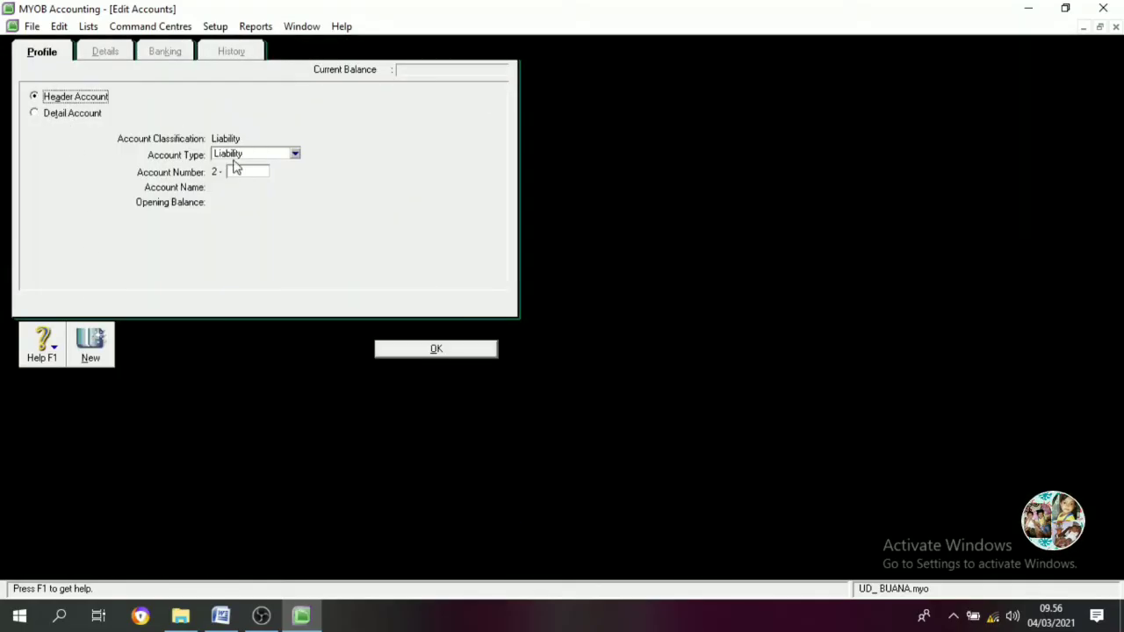
{"action": "left_click", "coordinate": [259, 173]}
{"action": "type", "text": "2000"}
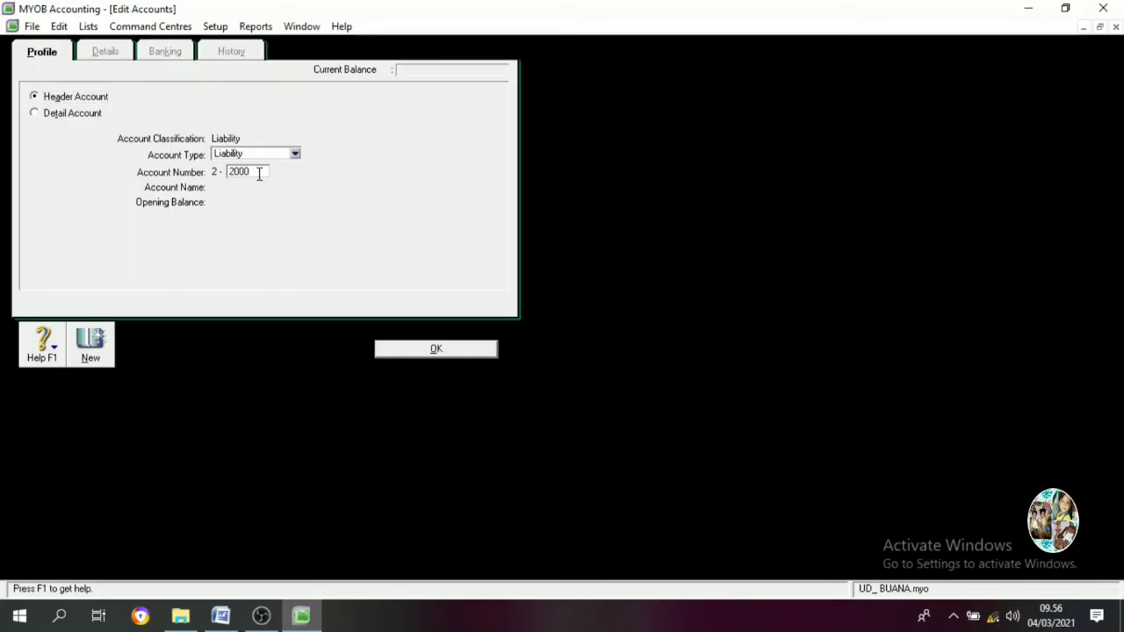
{"action": "key", "text": "Tab"}
{"action": "type", "text": "LONG "}
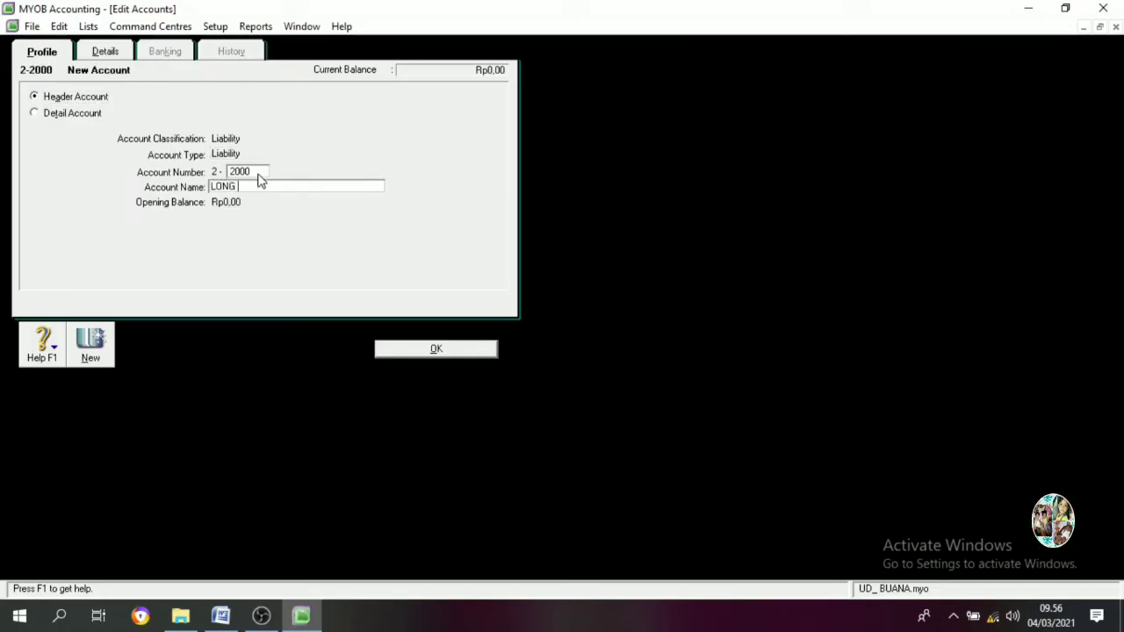
{"action": "type", "text": "TERM LIABIL"}
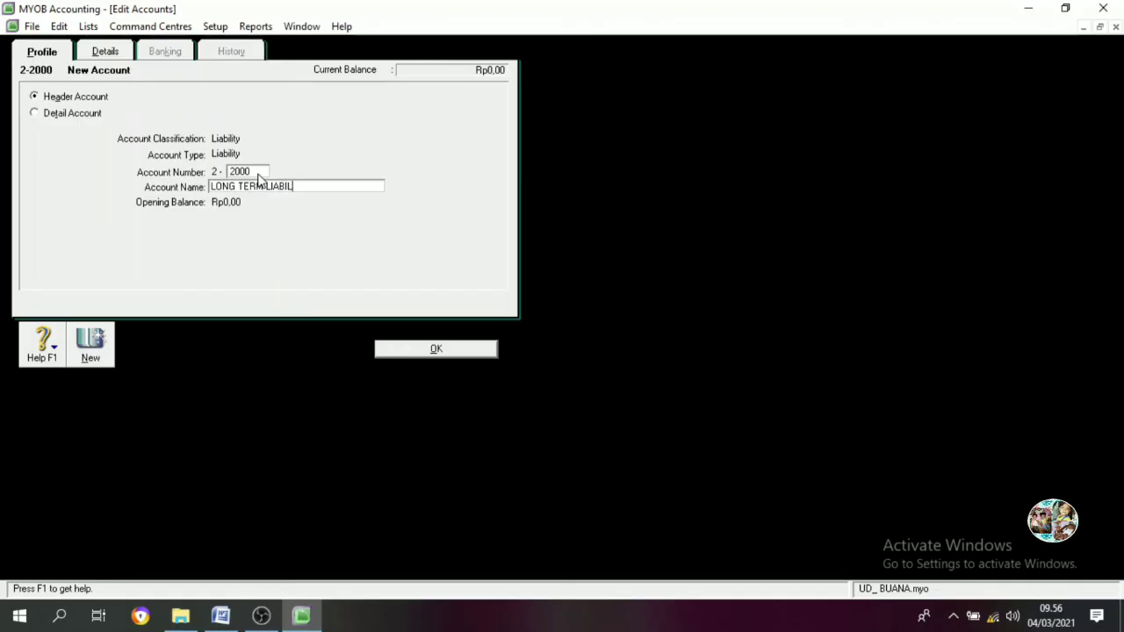
{"action": "type", "text": "ITIES"}
{"action": "left_click", "coordinate": [409, 347]}
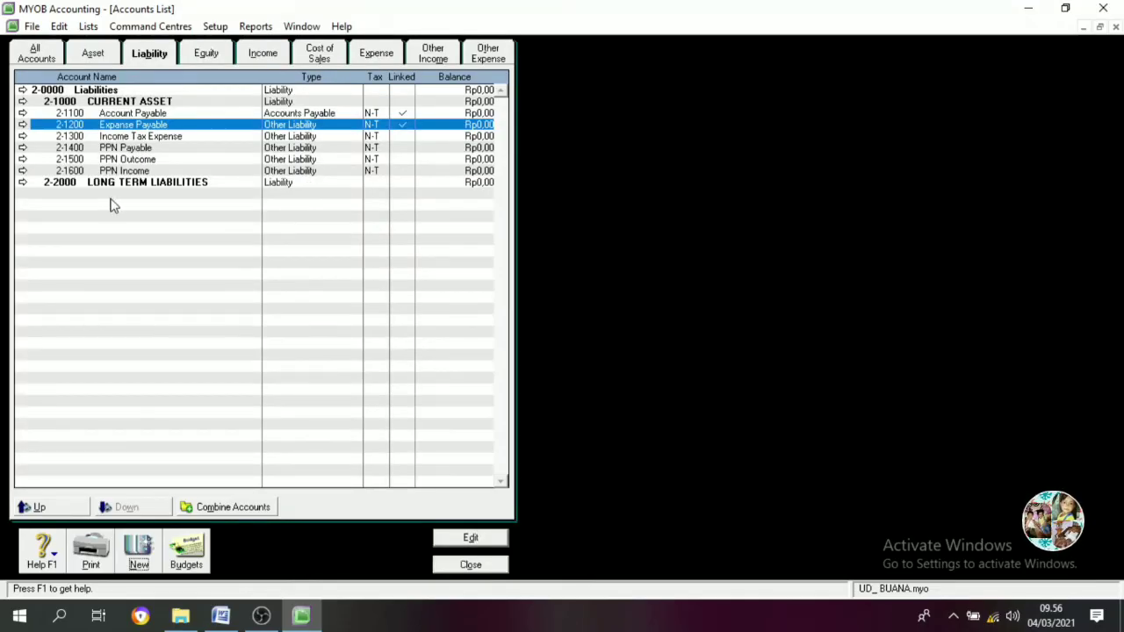
Add detail liability account 2-2100 Bank Permata Loan
{"action": "left_click", "coordinate": [139, 552]}
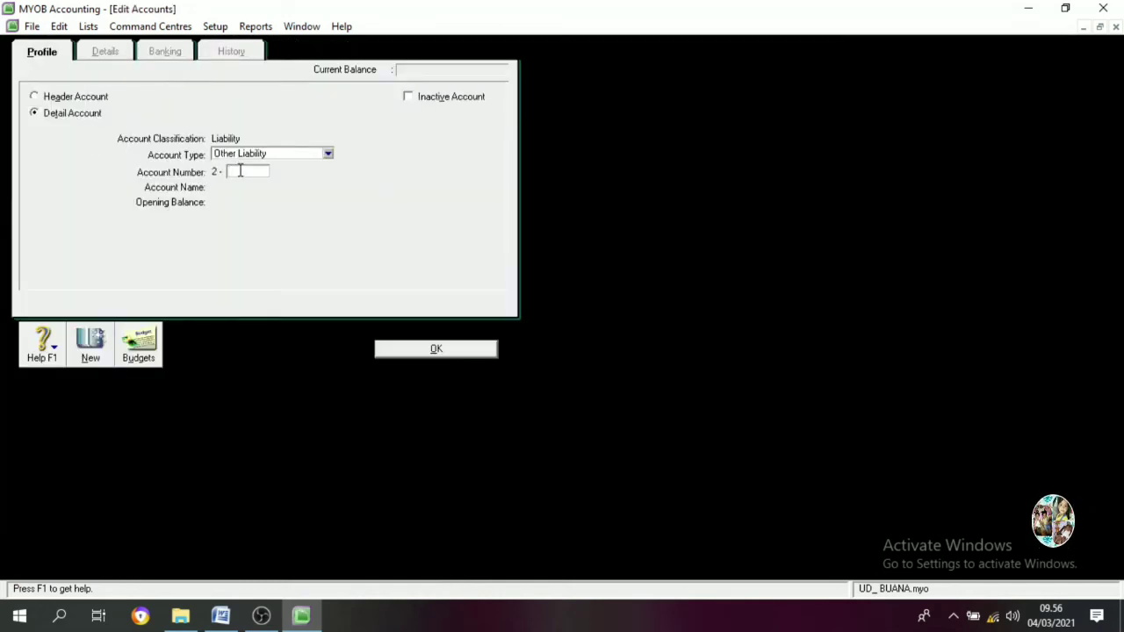
{"action": "type", "text": "2100"}
{"action": "key", "text": "Tab"}
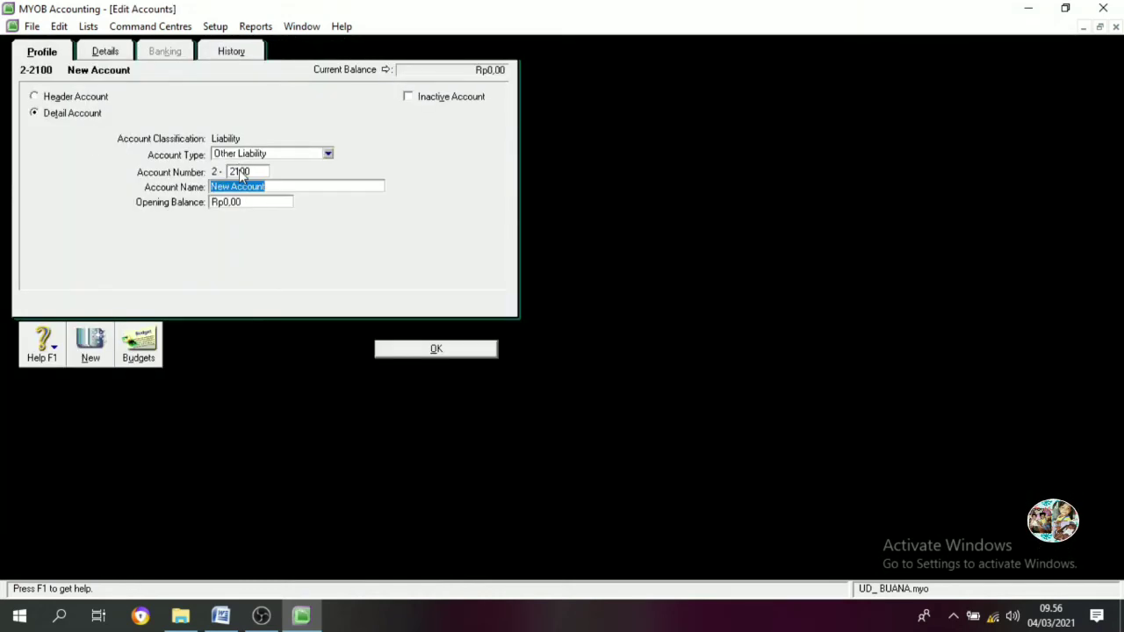
{"action": "type", "text": "b"}
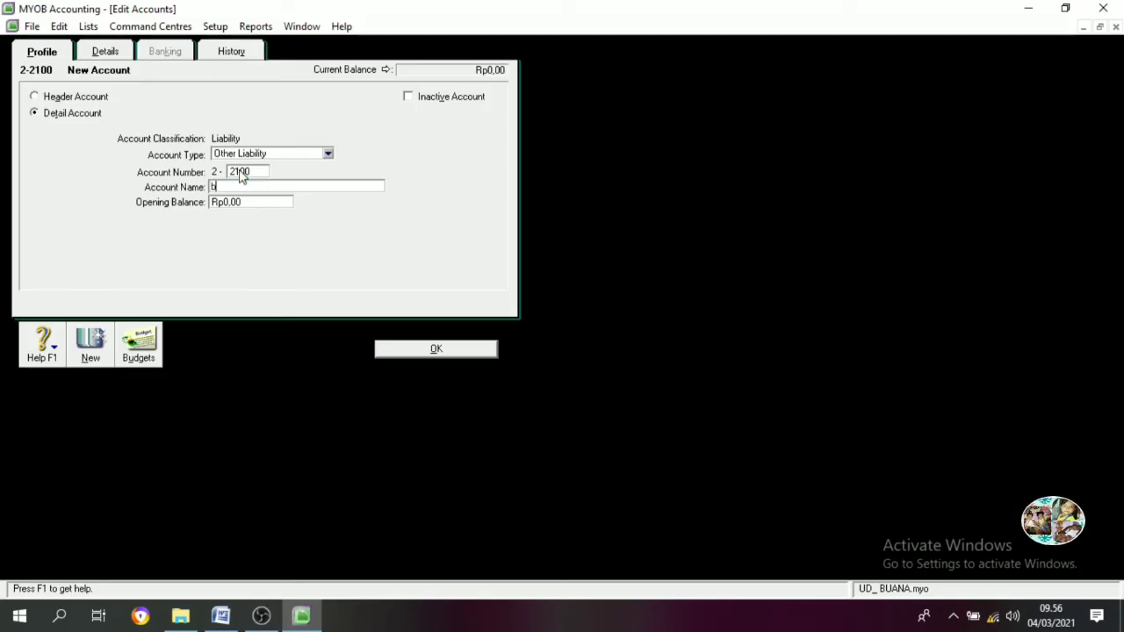
{"action": "type", "text": "ank Pe"}
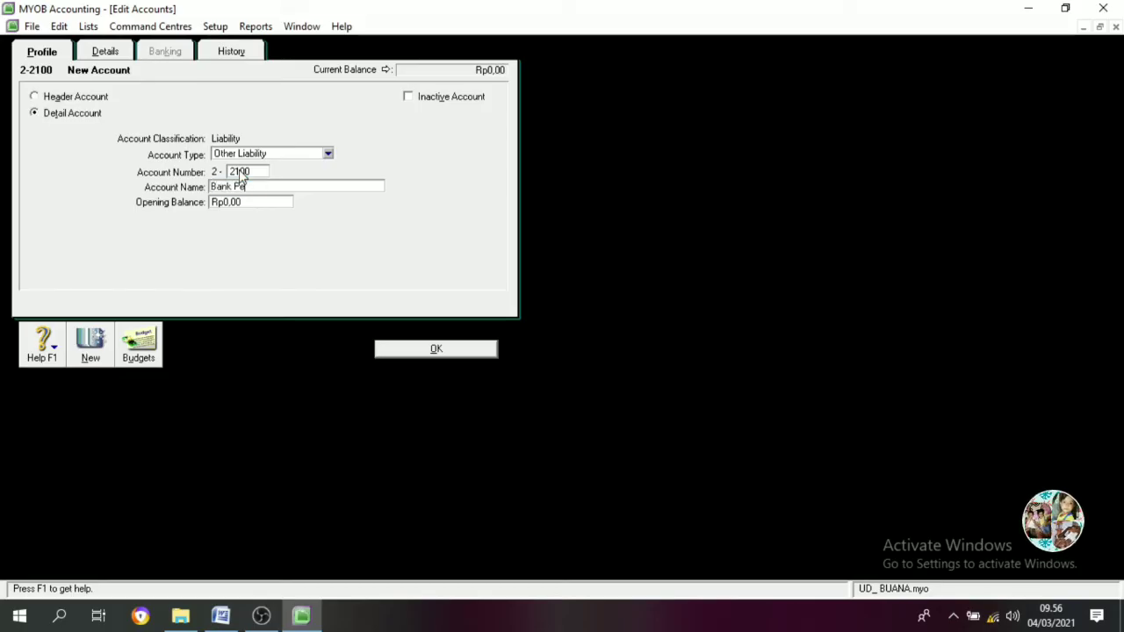
{"action": "type", "text": "rmata Loan"}
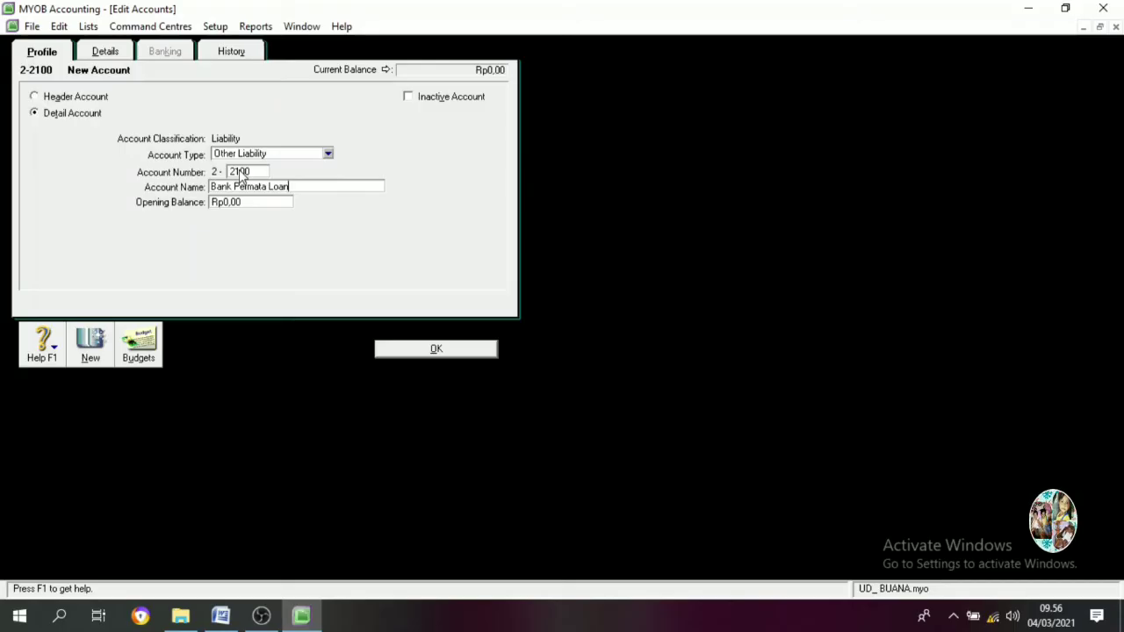
{"action": "left_click", "coordinate": [437, 350]}
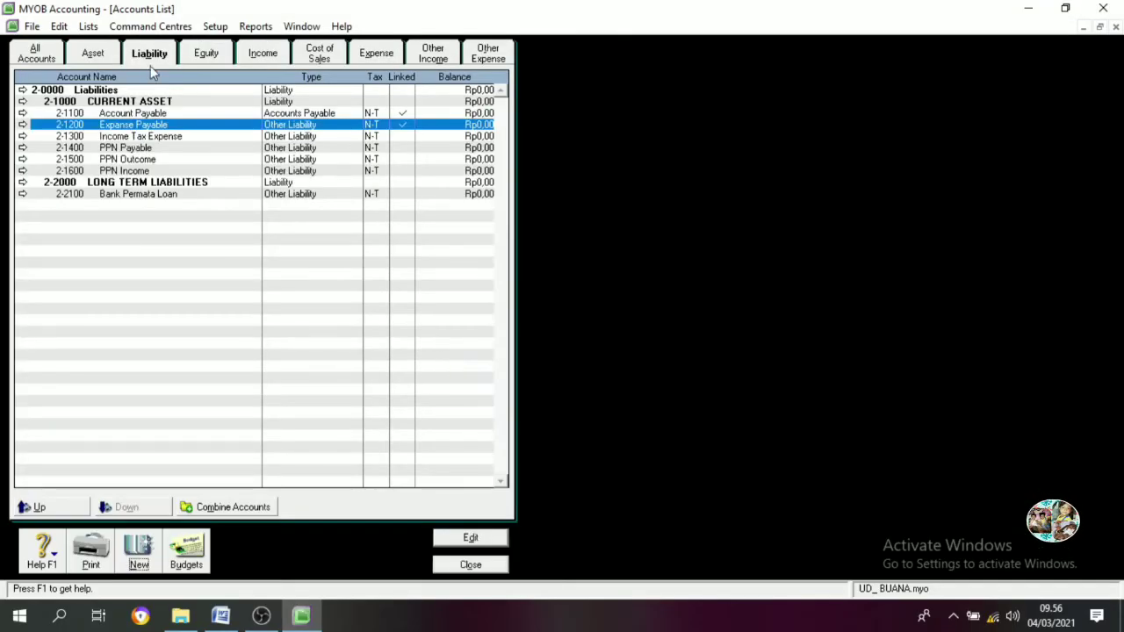
Add equity account 3-1100 for the owner's capital
{"action": "left_click", "coordinate": [208, 54]}
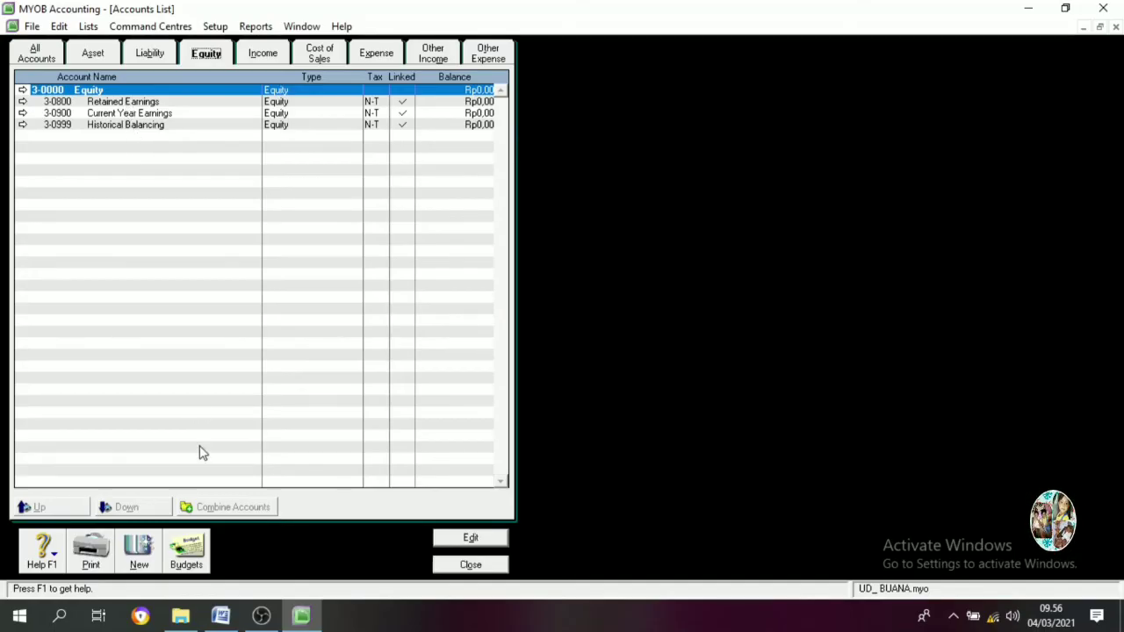
{"action": "left_click", "coordinate": [123, 104]}
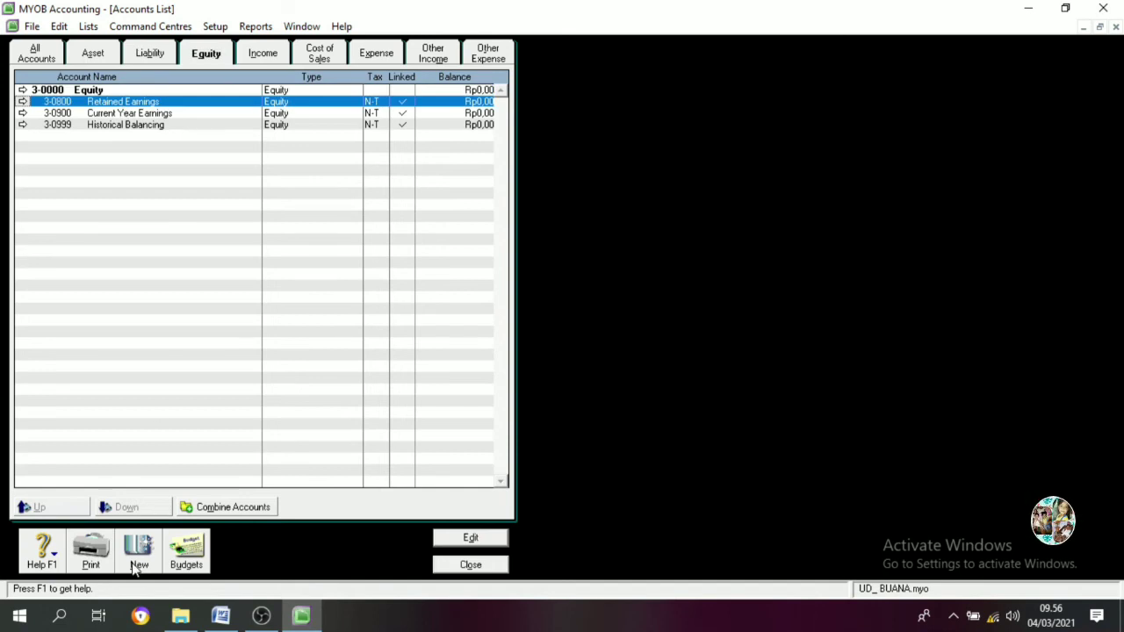
{"action": "left_click", "coordinate": [137, 555]}
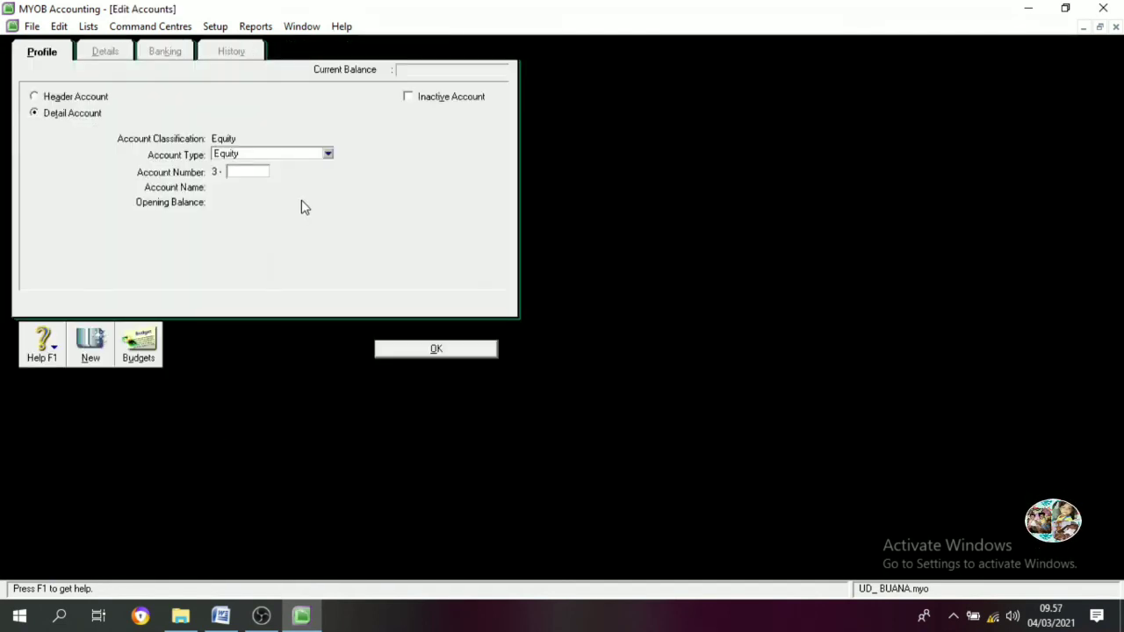
{"action": "type", "text": "1100"}
{"action": "key", "text": "Tab"}
{"action": "type", "text": "Raka "}
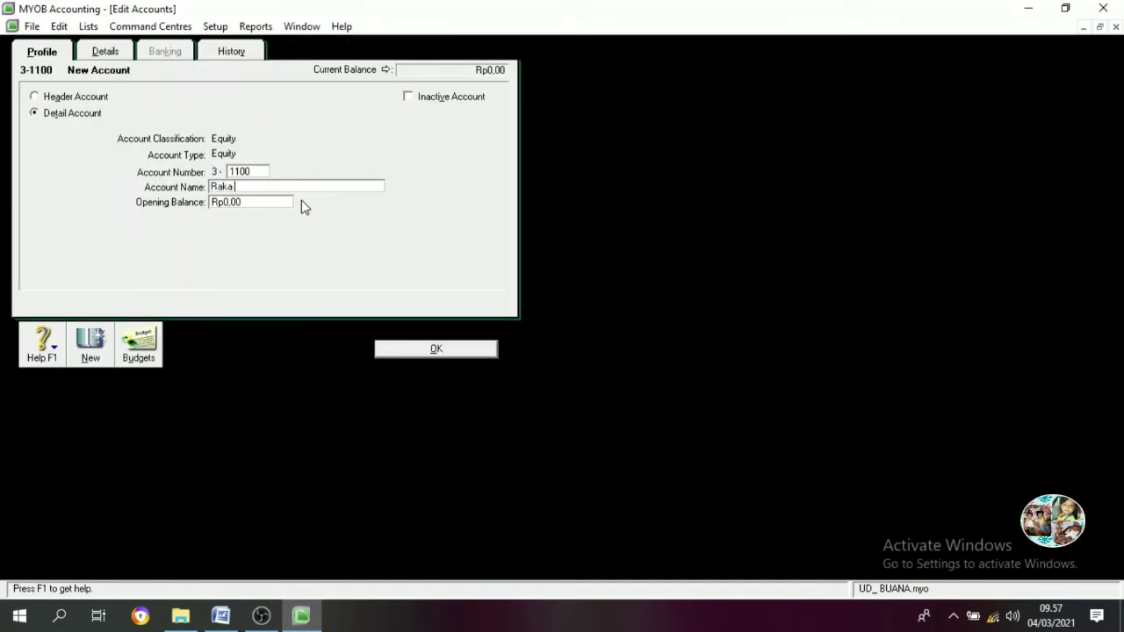
{"action": "type", "text": "Capital"}
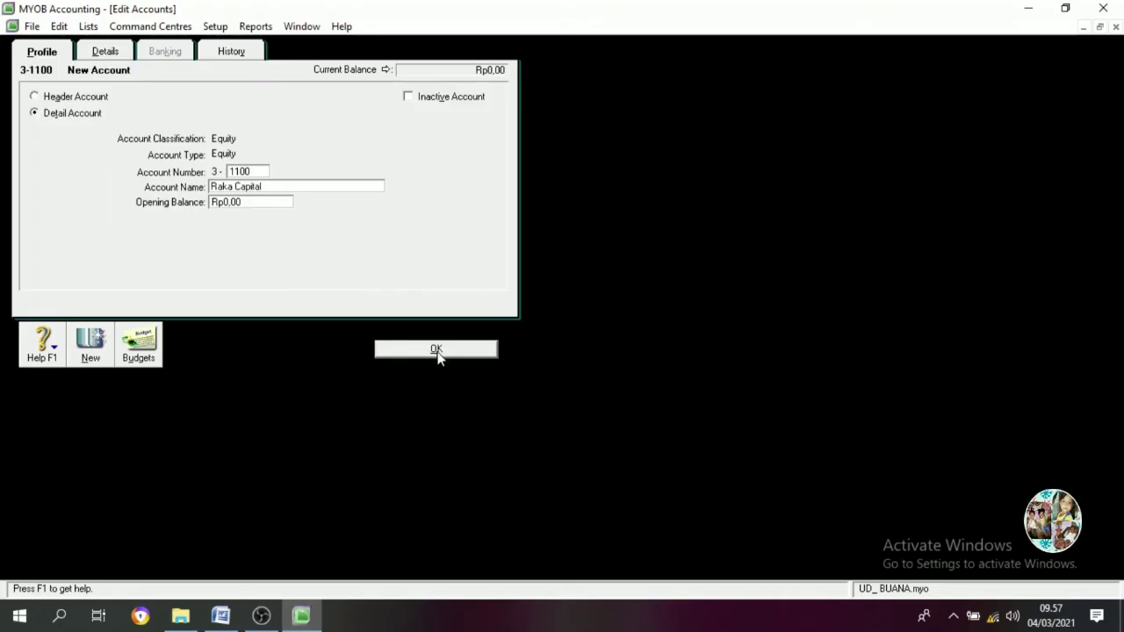
{"action": "left_click", "coordinate": [436, 350]}
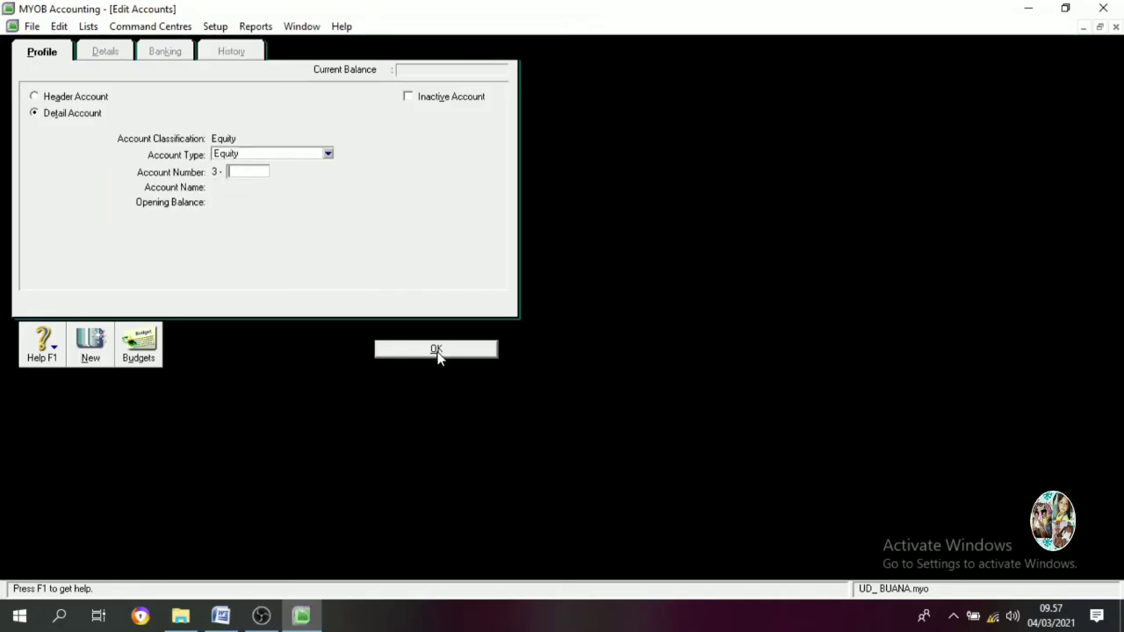
Add equity accounts 3-1200 for the owner's drawing and 3-1300 Income Summary
{"action": "type", "text": "1200"}
{"action": "key", "text": "Tab"}
{"action": "type", "text": "Rak"}
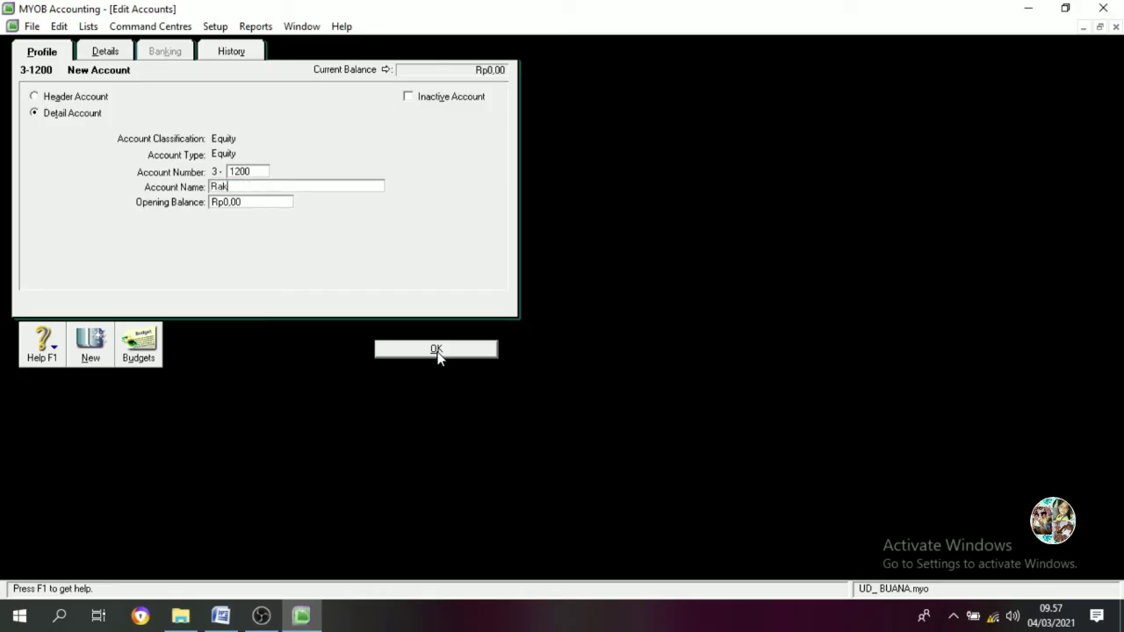
{"action": "type", "text": "a Drawing"}
{"action": "left_click", "coordinate": [436, 349]}
{"action": "type", "text": "1300"}
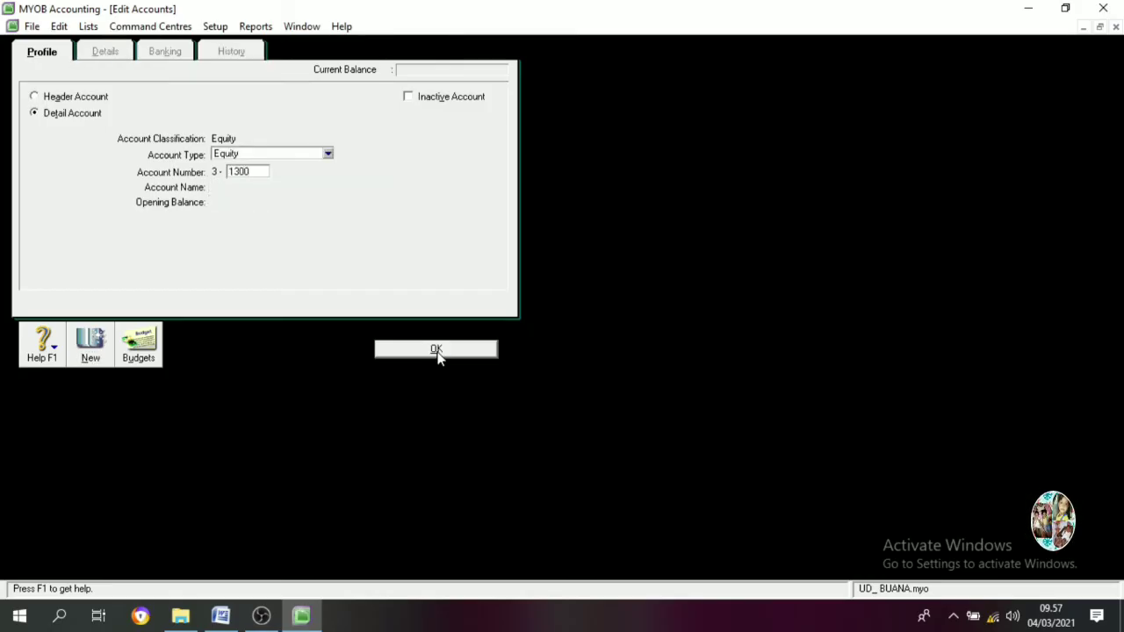
{"action": "key", "text": "Tab"}
{"action": "type", "text": "Inco"}
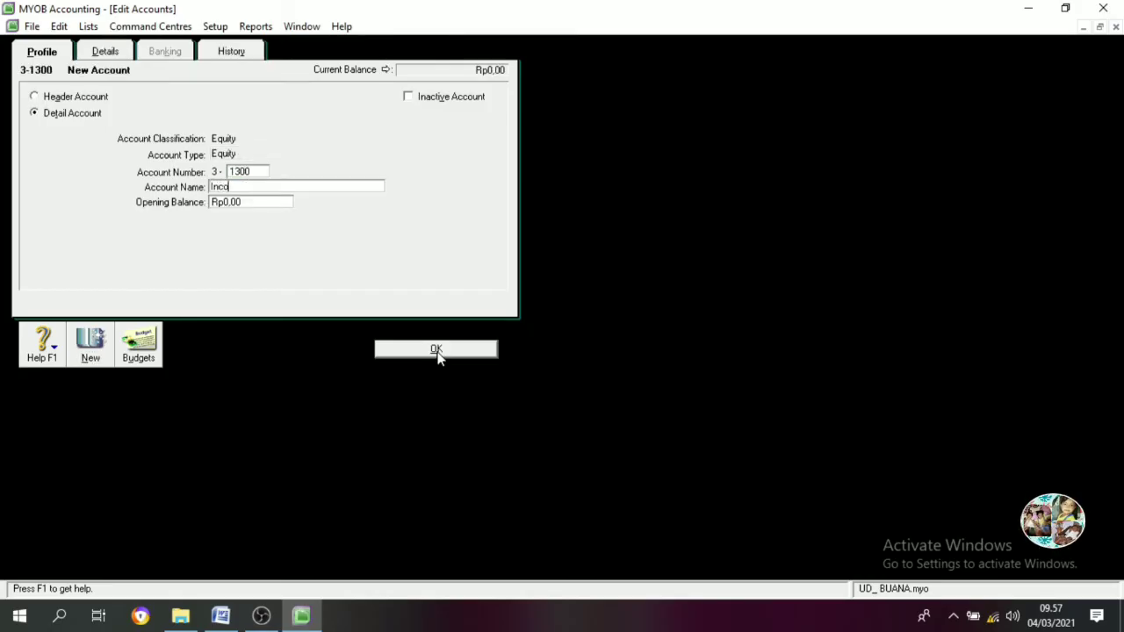
{"action": "type", "text": "me Summary"}
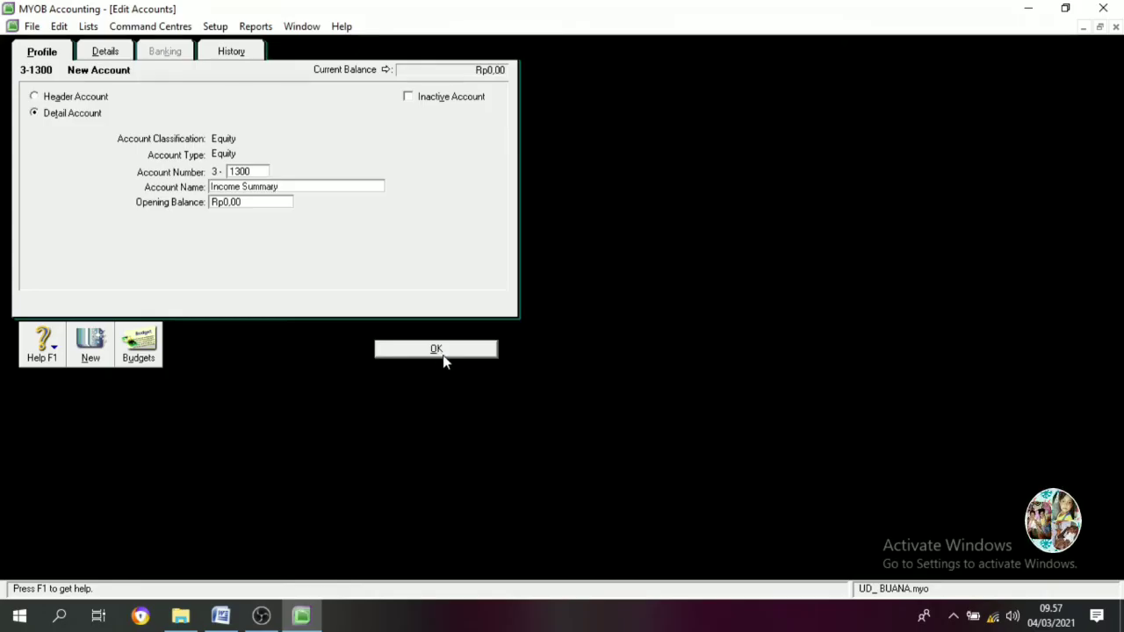
{"action": "left_click", "coordinate": [439, 351]}
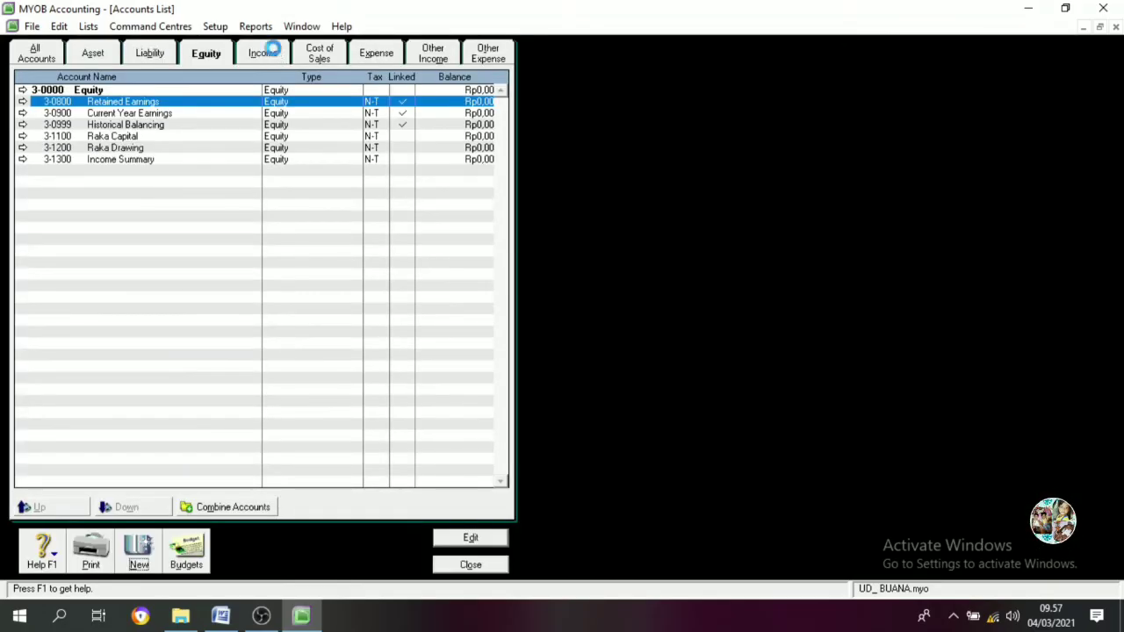
Add income accounts 4-1100 Sales and 4-1200 Sales Retur, then show the Cost of Sales list
{"action": "left_click", "coordinate": [273, 55]}
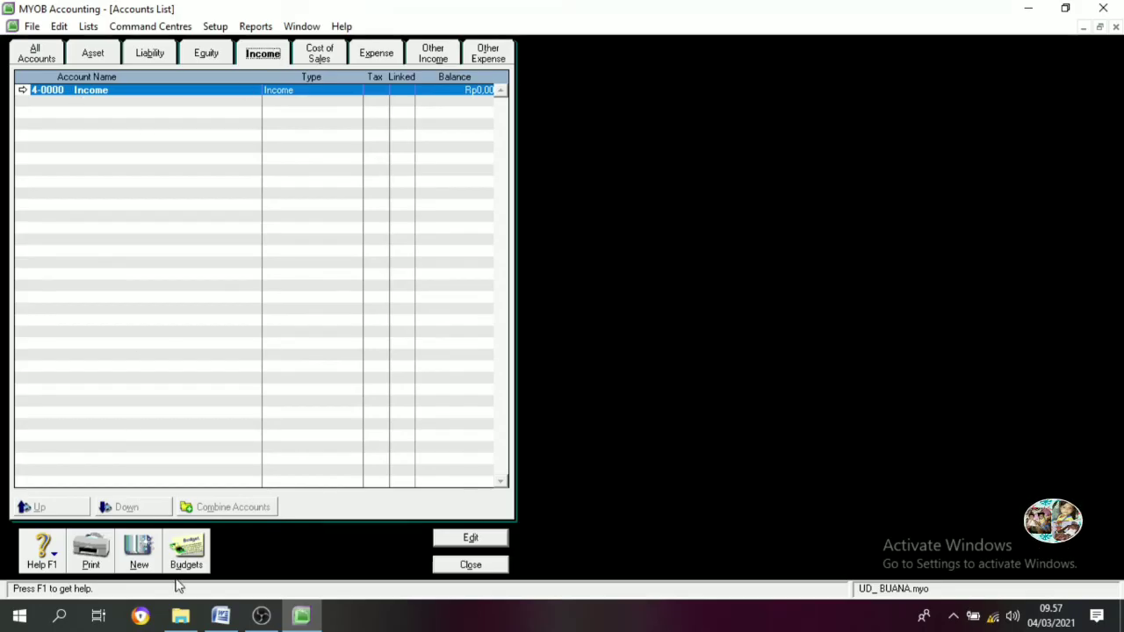
{"action": "left_click", "coordinate": [138, 554]}
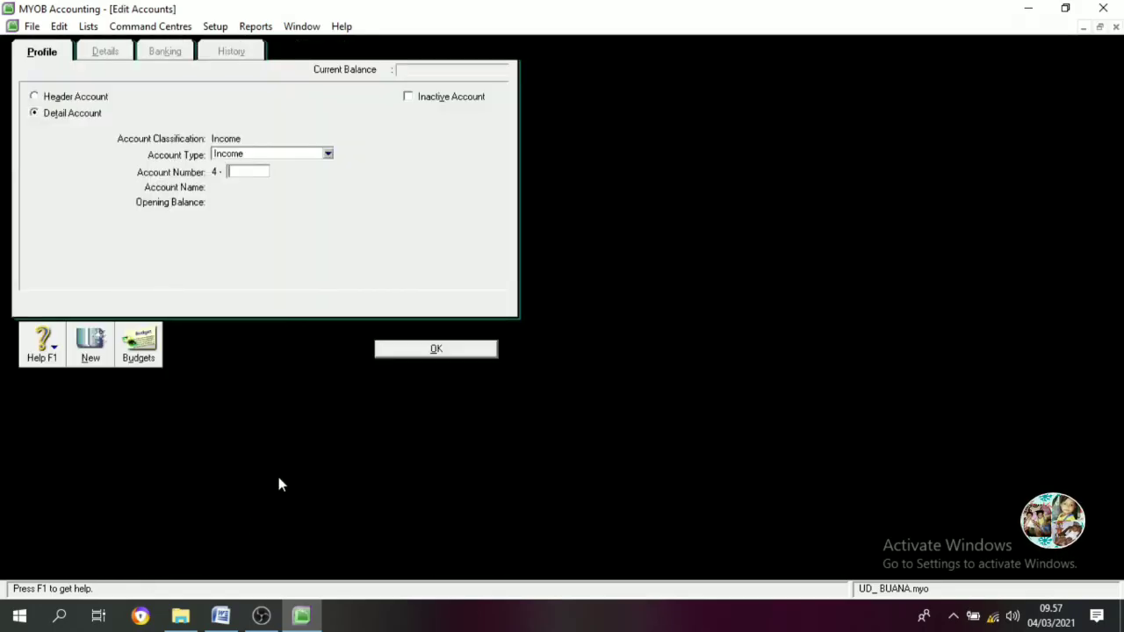
{"action": "type", "text": "1100"}
{"action": "key", "text": "Tab"}
{"action": "type", "text": "Sa"}
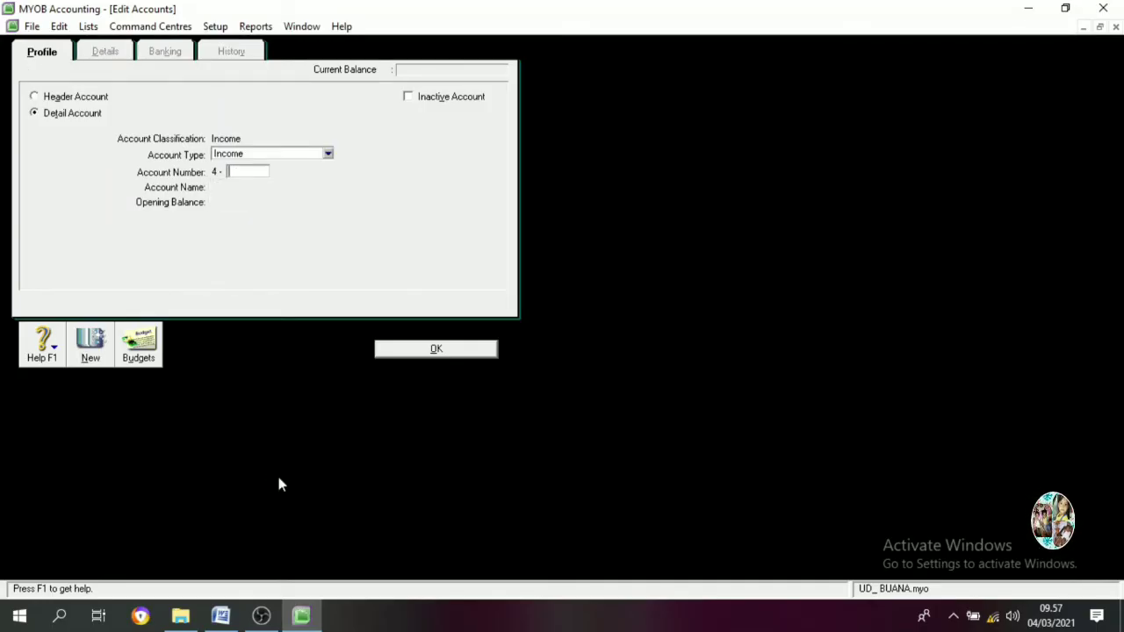
{"action": "type", "text": "1200"}
{"action": "key", "text": "Tab"}
{"action": "type", "text": "Sales R"}
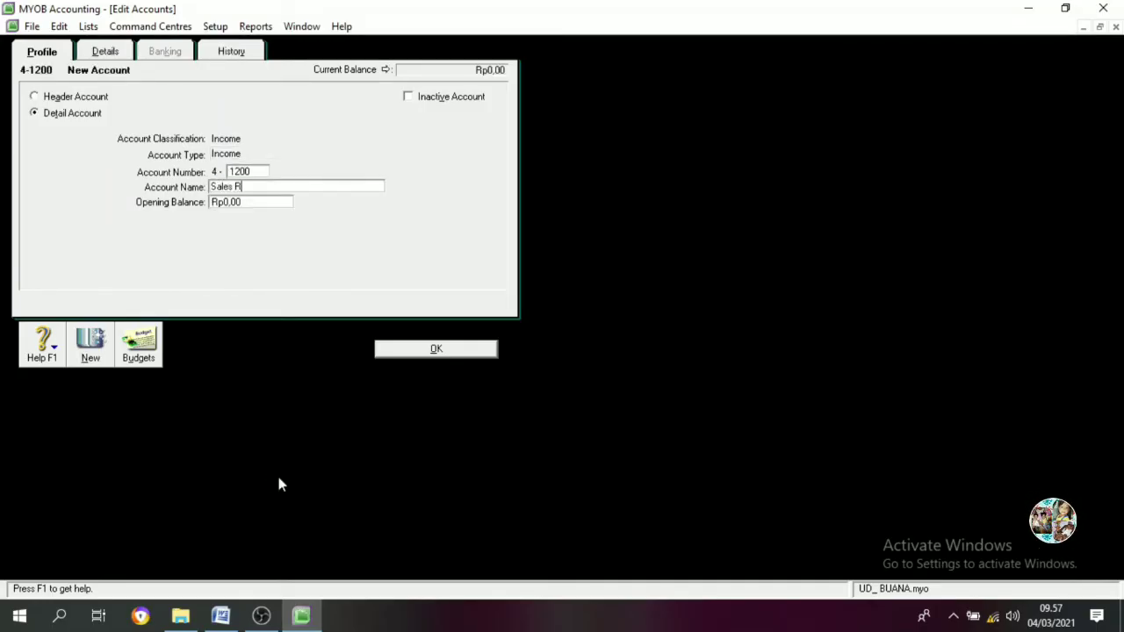
{"action": "type", "text": "etur"}
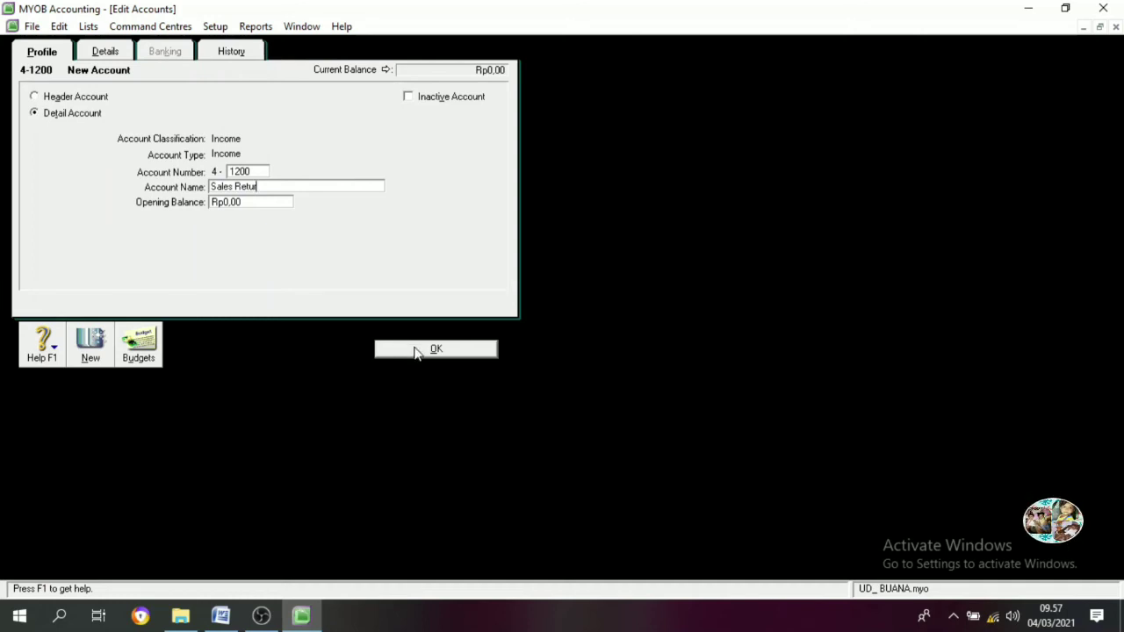
{"action": "left_click", "coordinate": [416, 351]}
{"action": "left_click", "coordinate": [318, 54]}
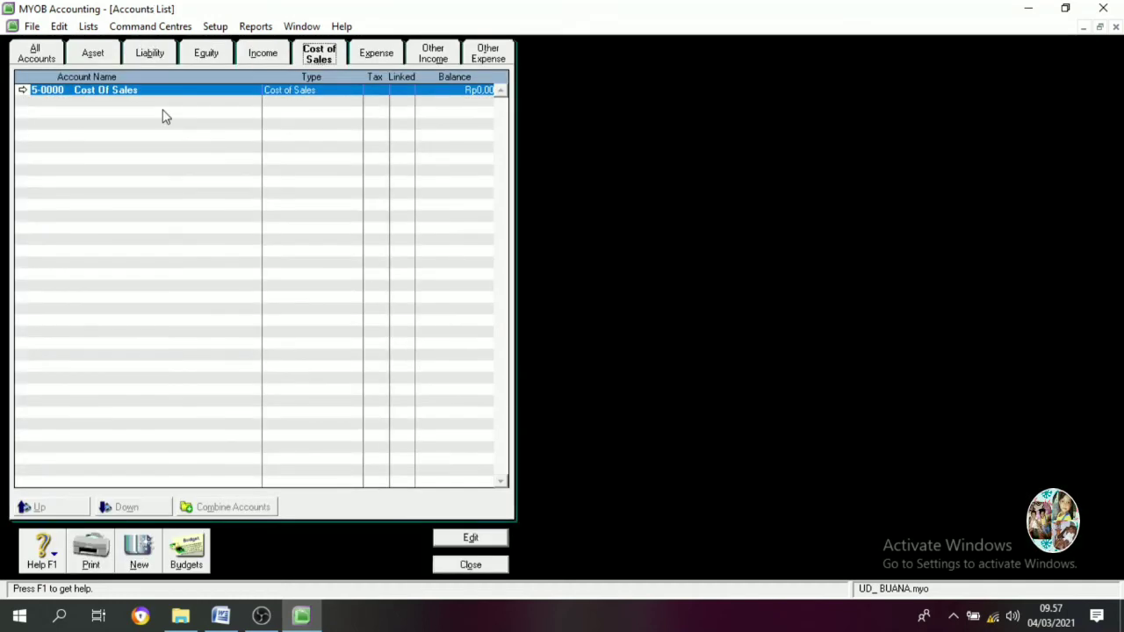
Add Cost of Sales accounts 5-1100 Costr of Good Sold and 5-1200 Freight Paid
{"action": "left_click", "coordinate": [151, 564]}
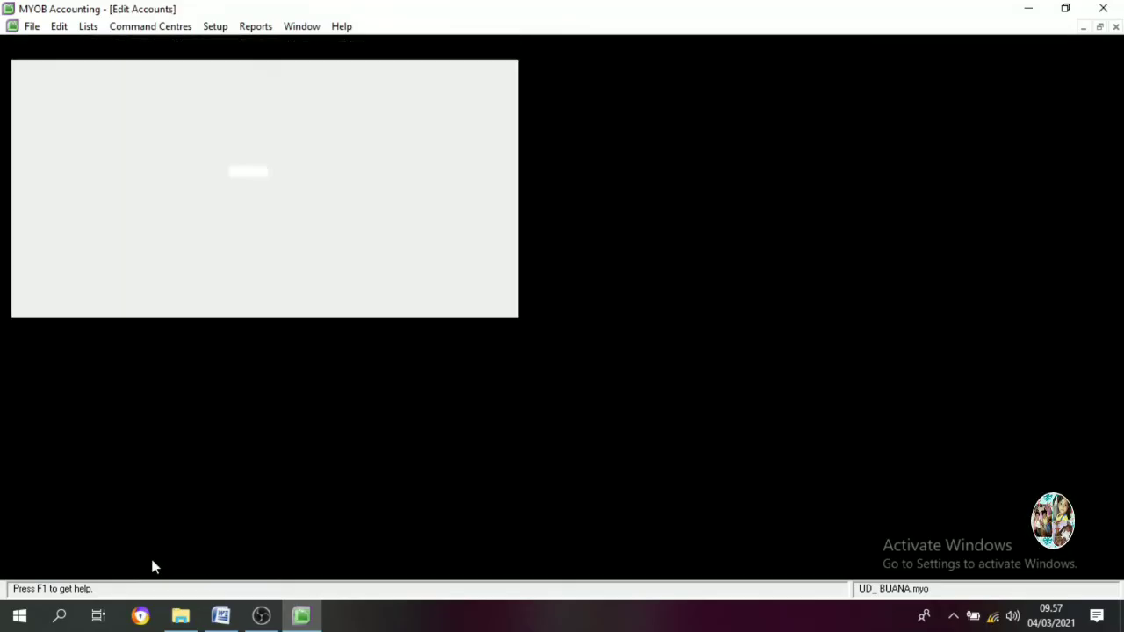
{"action": "type", "text": "1100"}
{"action": "key", "text": "Tab"}
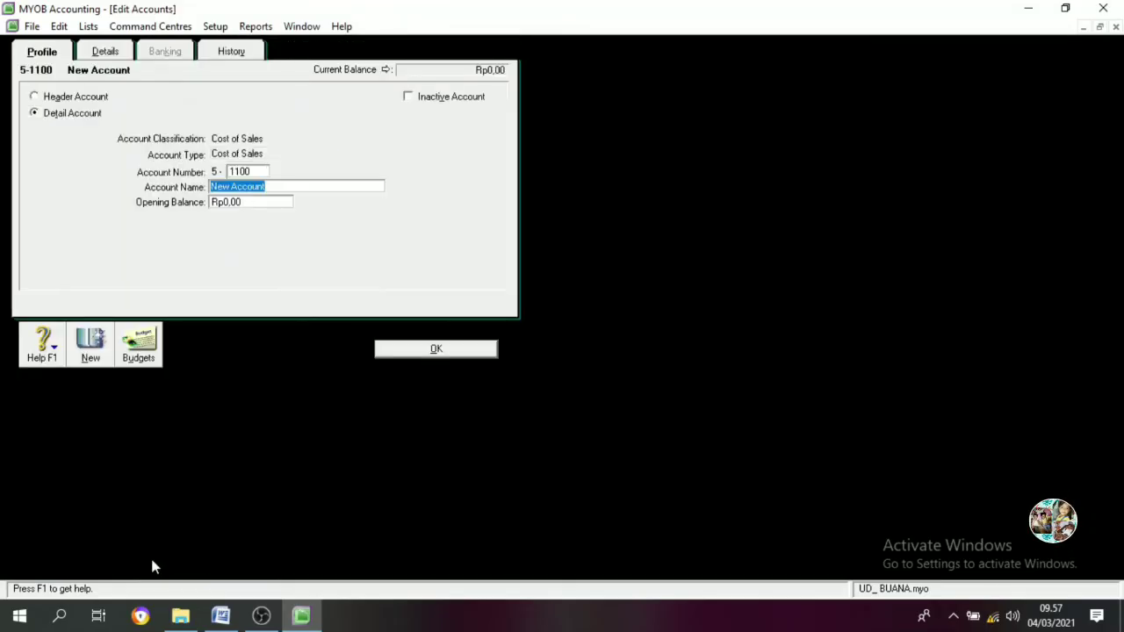
{"action": "type", "text": "Costr of"}
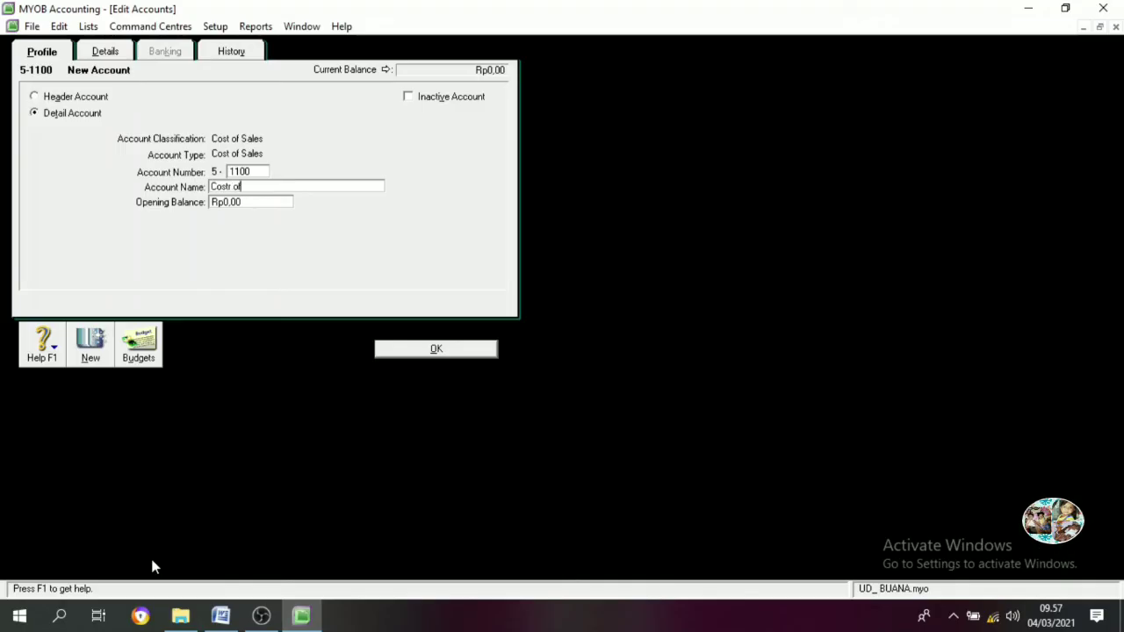
{"action": "type", "text": " Good Sold"}
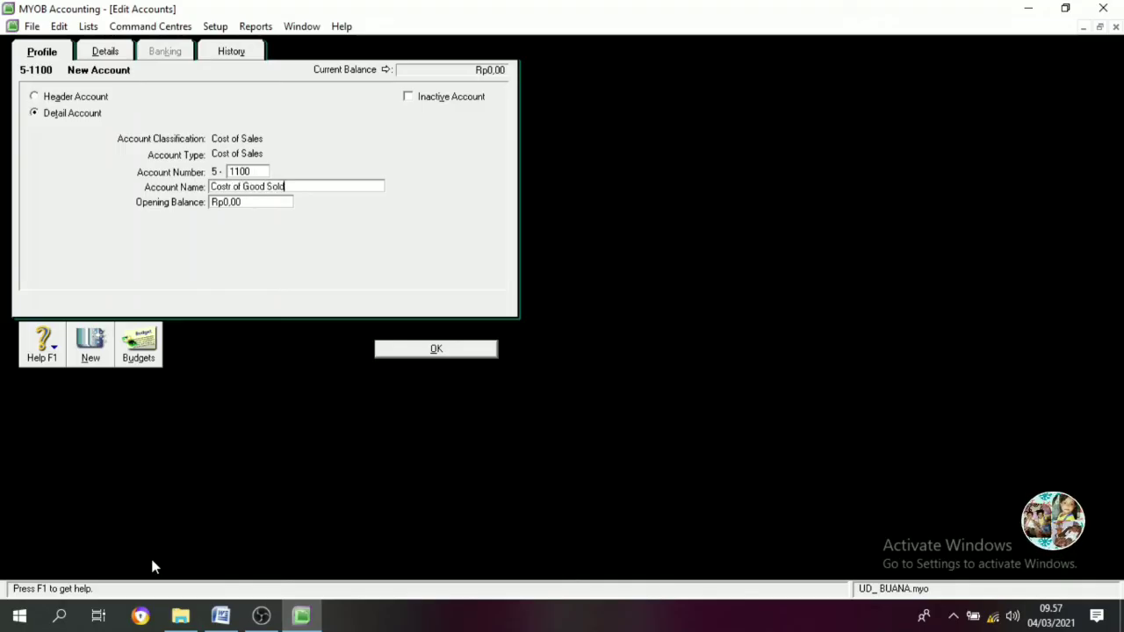
{"action": "key", "text": "Return"}
{"action": "type", "text": "1200"}
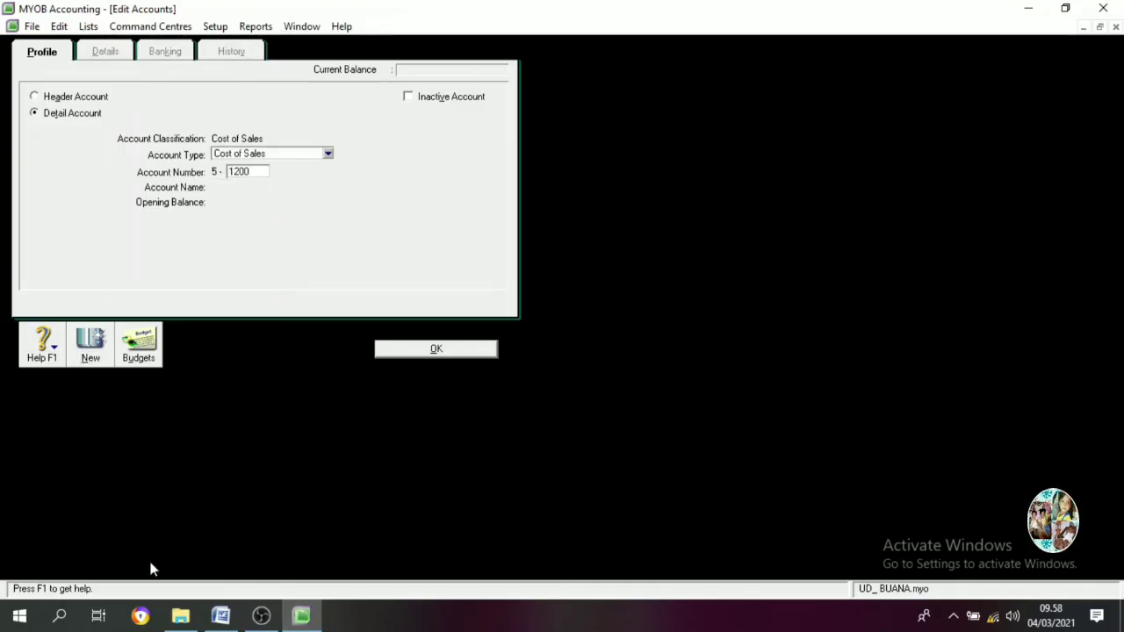
{"action": "key", "text": "Tab"}
{"action": "type", "text": "Freight "}
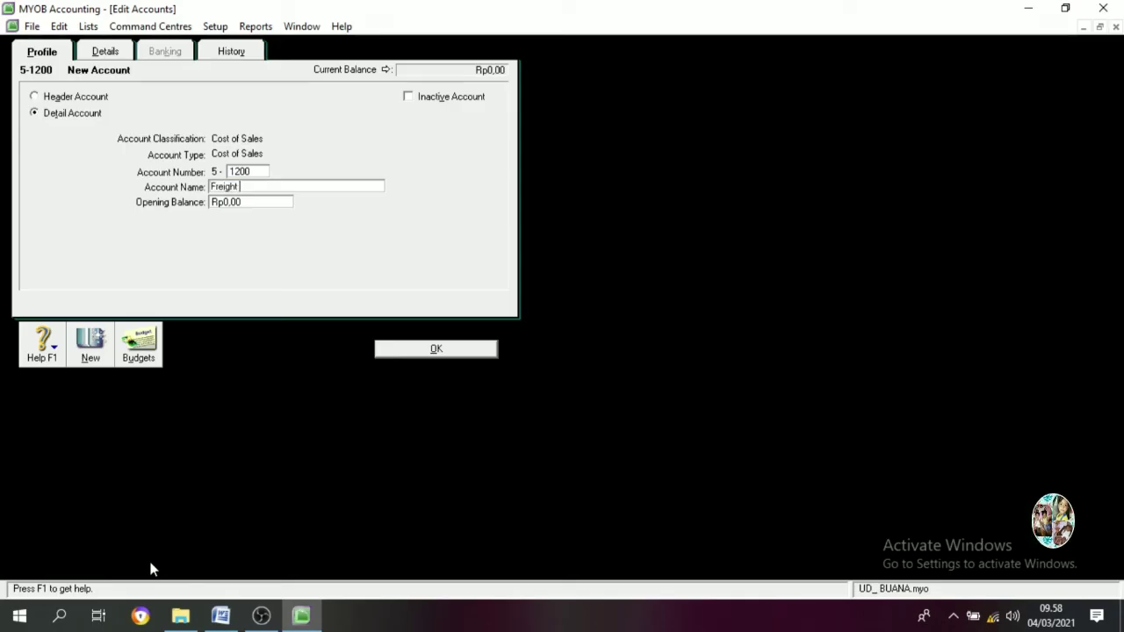
{"action": "type", "text": "Paid"}
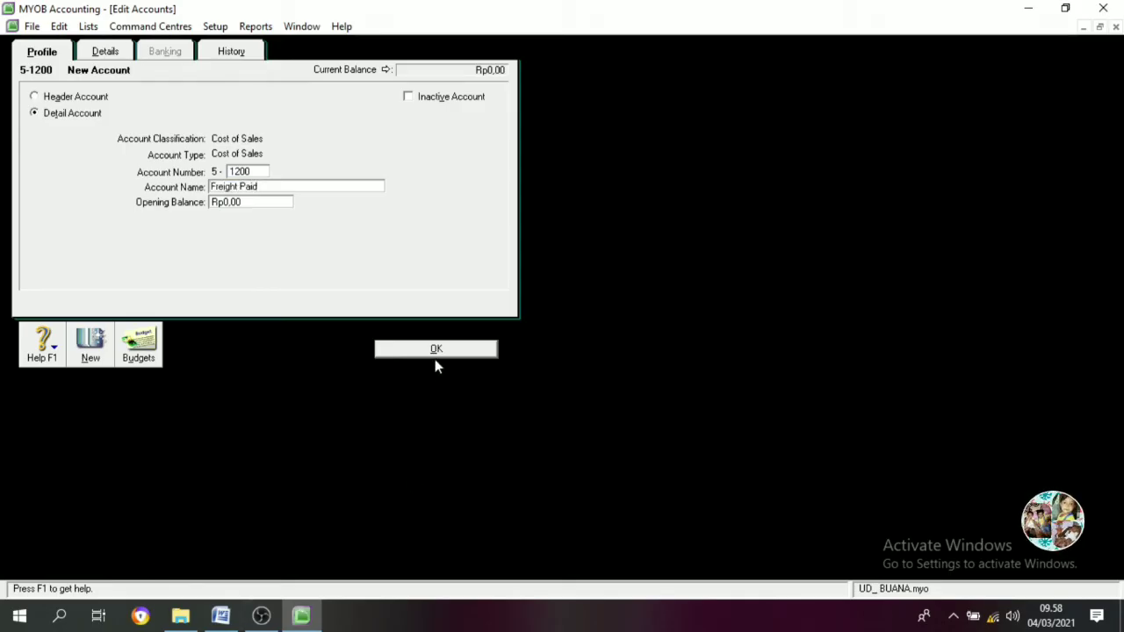
{"action": "left_click", "coordinate": [437, 353]}
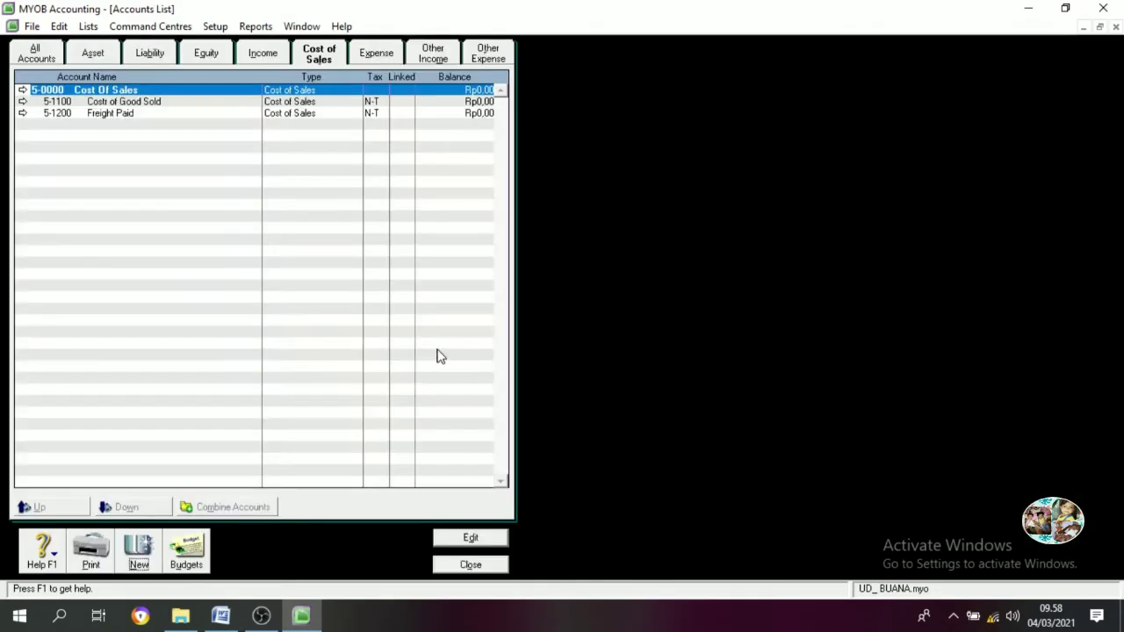
{"action": "left_click", "coordinate": [375, 54]}
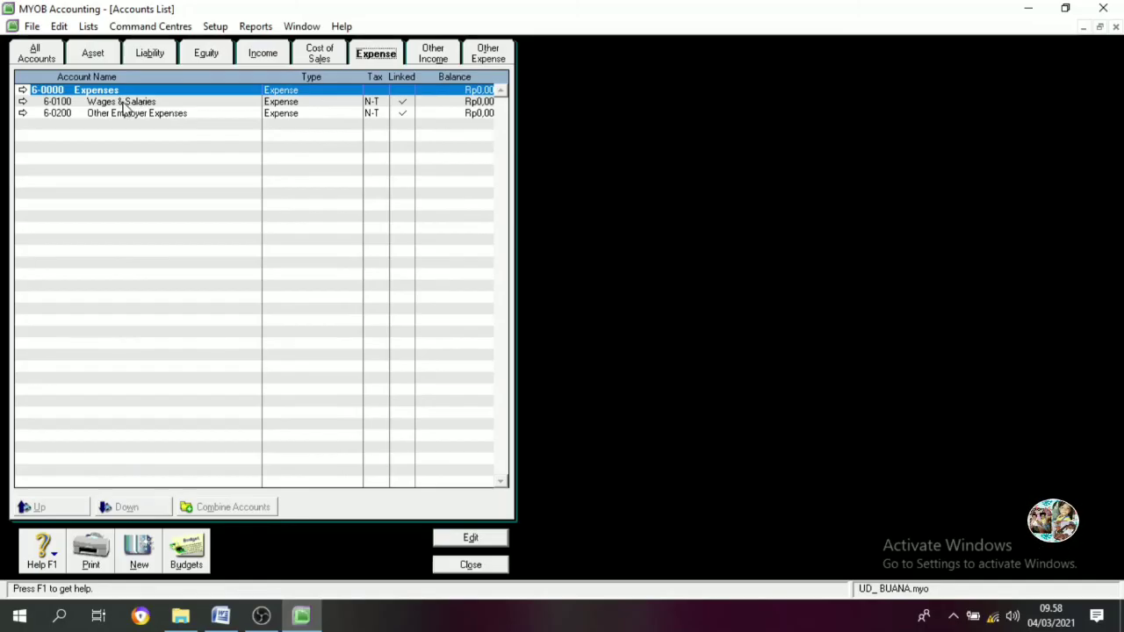
Renumber and rename 6-0100 to 6-1000 Advertising Expens
{"action": "double_click", "coordinate": [124, 102]}
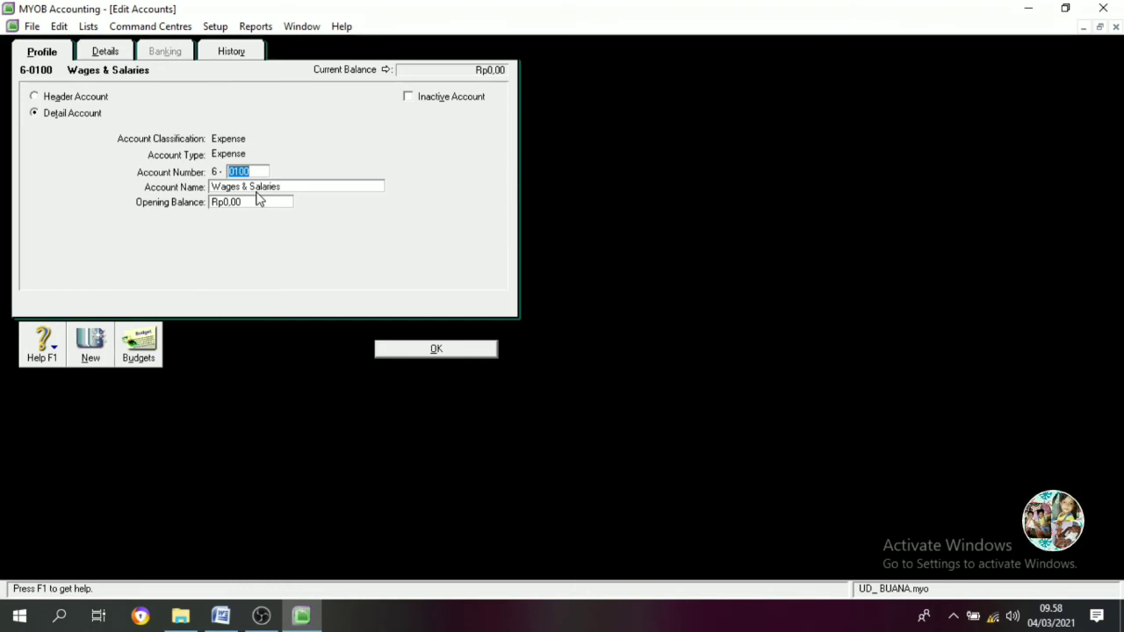
{"action": "type", "text": "1000"}
{"action": "key", "text": "Tab"}
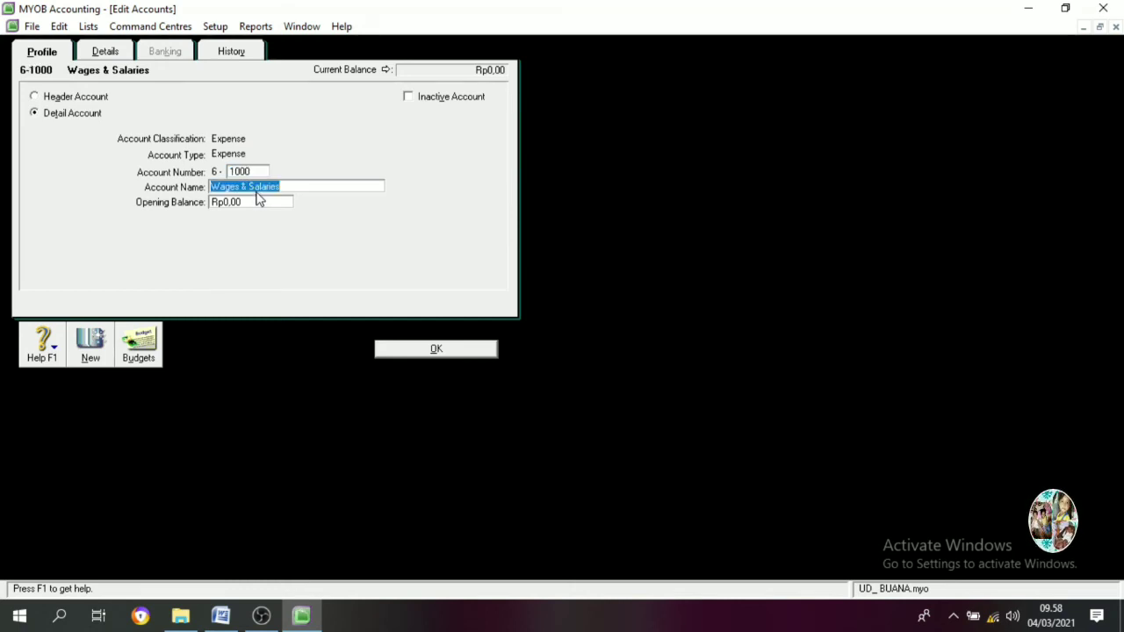
{"action": "type", "text": "Advertis"}
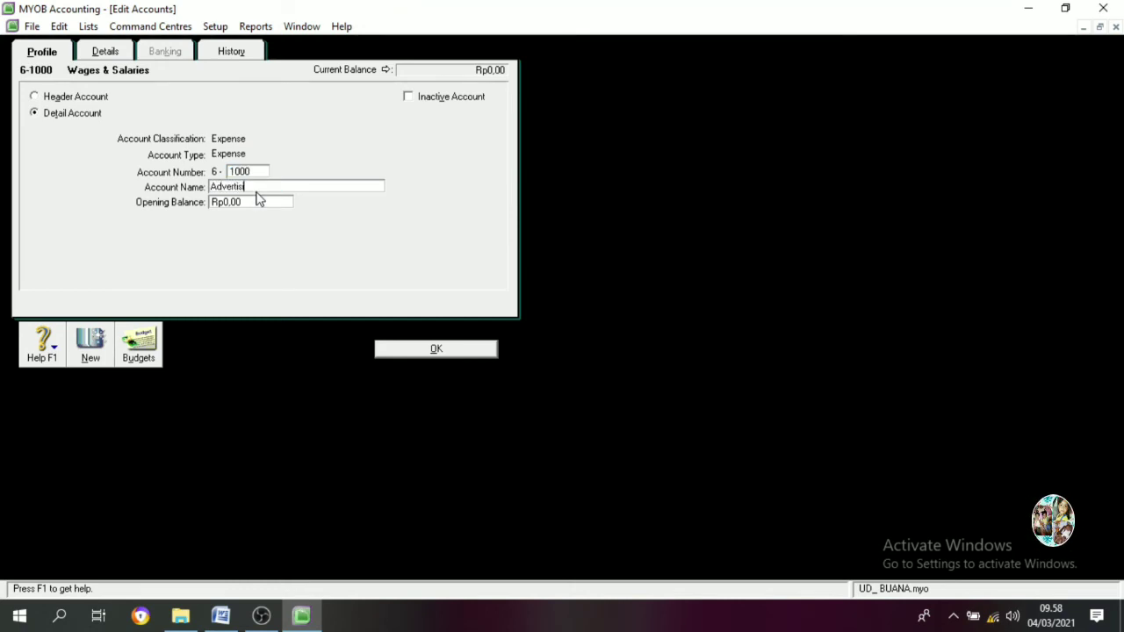
{"action": "type", "text": "ing Expense"}
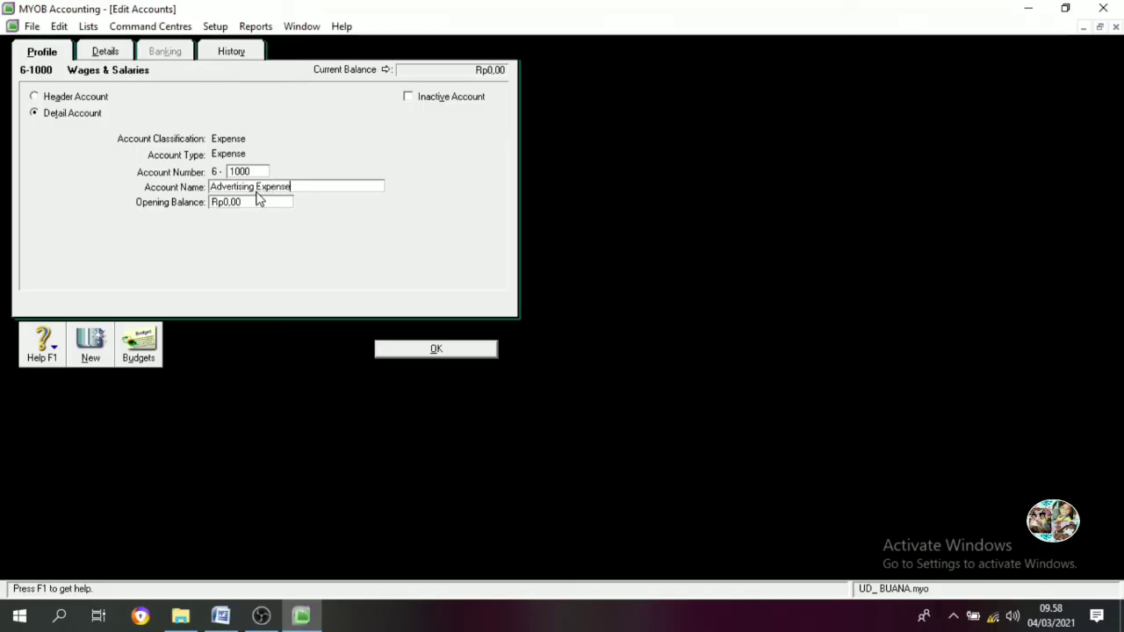
{"action": "left_click", "coordinate": [432, 349]}
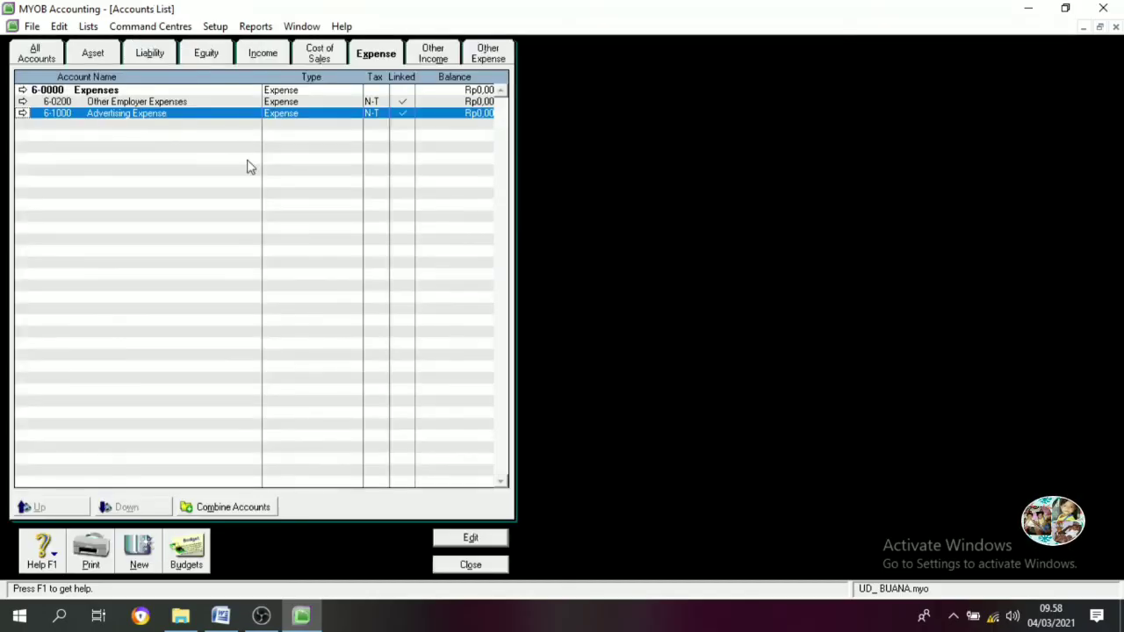
Change 6-0200 to 6-1100 Telephone & Electricity Expen and add 6-1200 Store Supplies Expense
{"action": "double_click", "coordinate": [136, 104]}
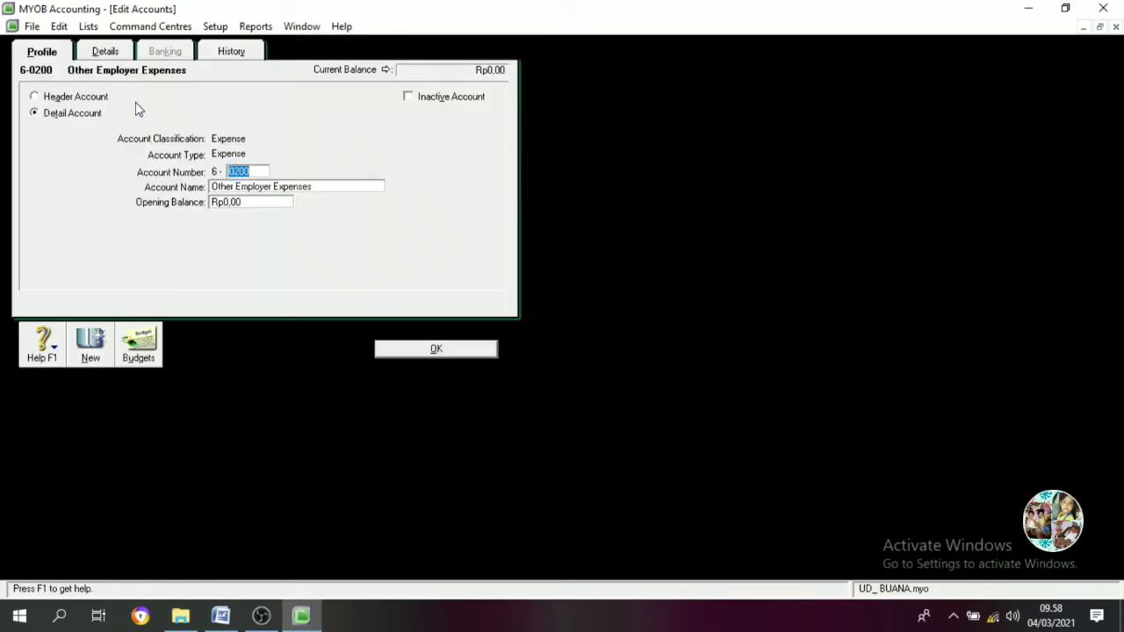
{"action": "type", "text": "1100"}
{"action": "key", "text": "Tab"}
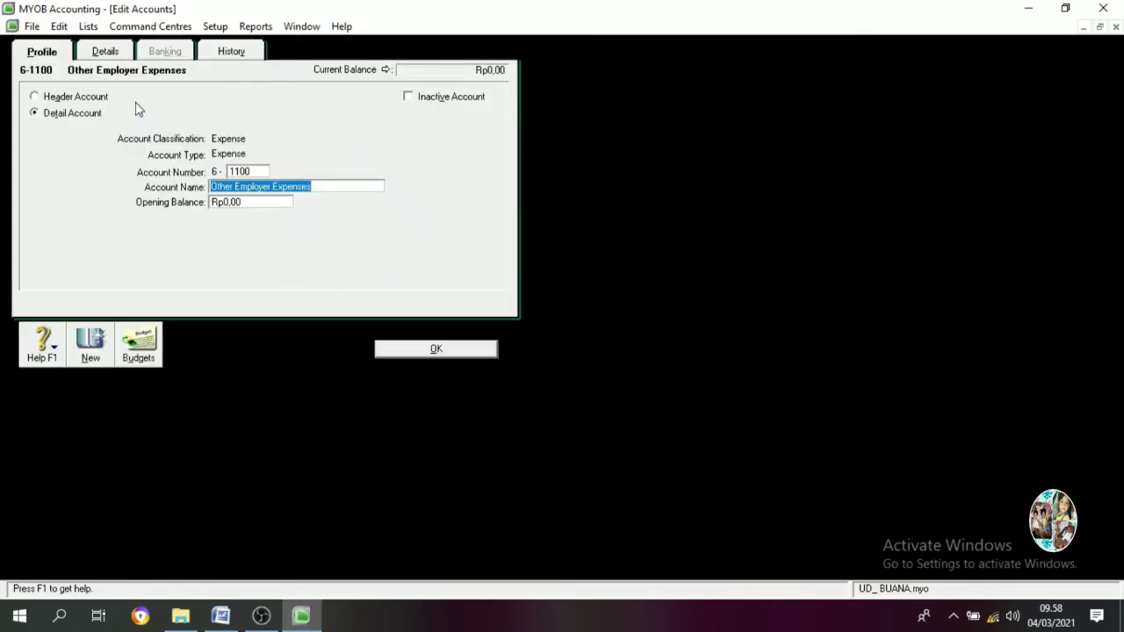
{"action": "type", "text": "Telephone"}
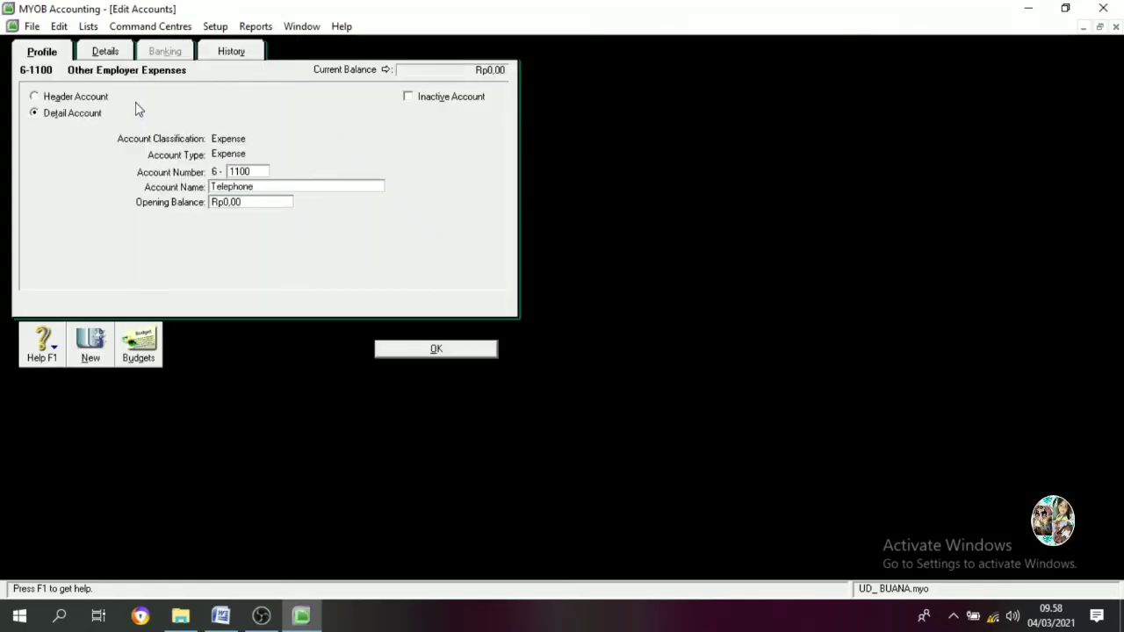
{"action": "type", "text": " & Elec"}
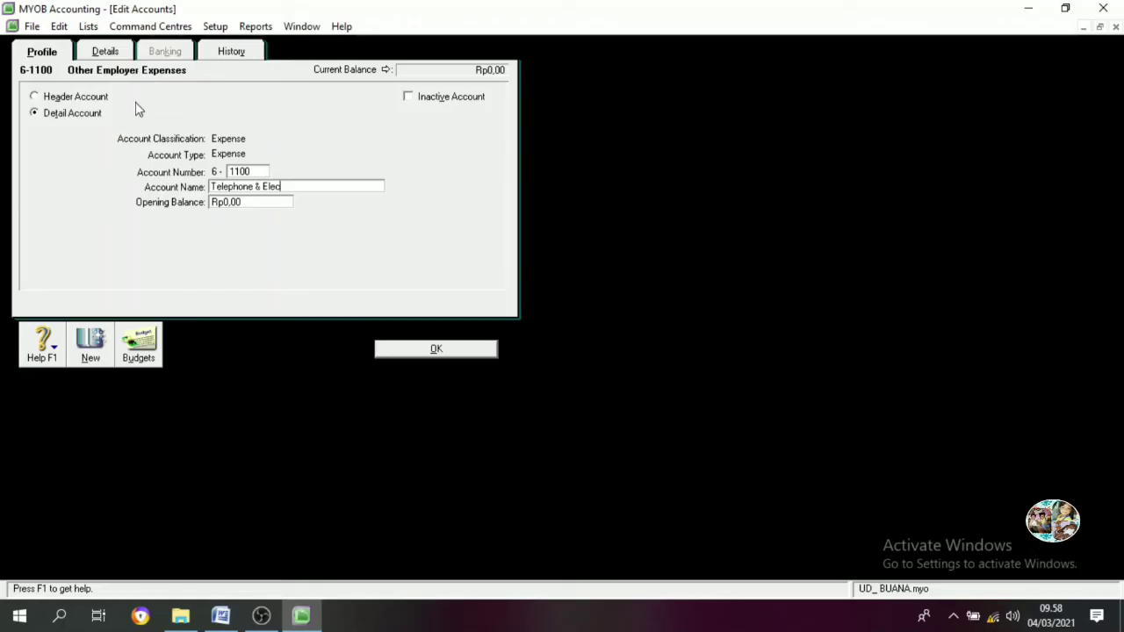
{"action": "type", "text": "tricity Expens"}
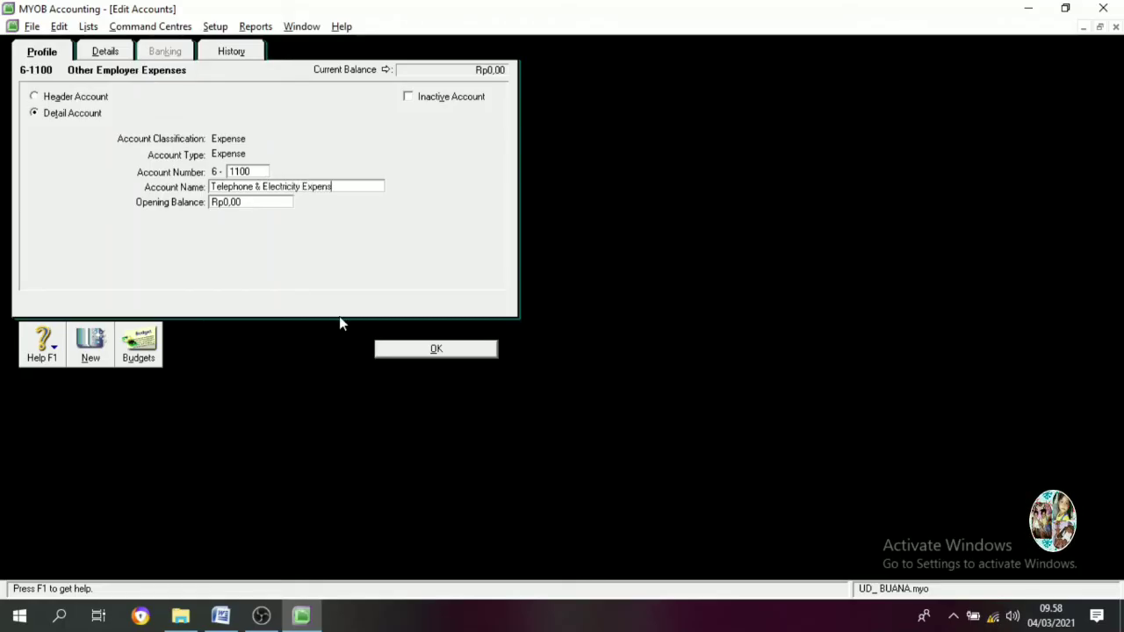
{"action": "key", "text": "ctrl+n"}
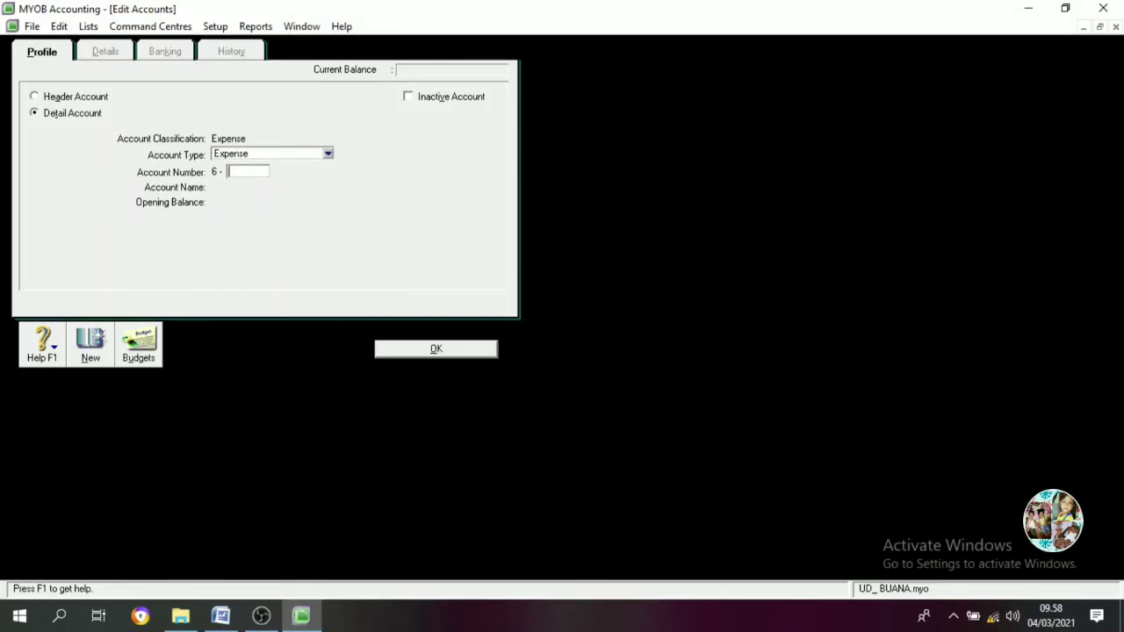
{"action": "type", "text": "1200"}
{"action": "key", "text": "Tab"}
{"action": "type", "text": "St"}
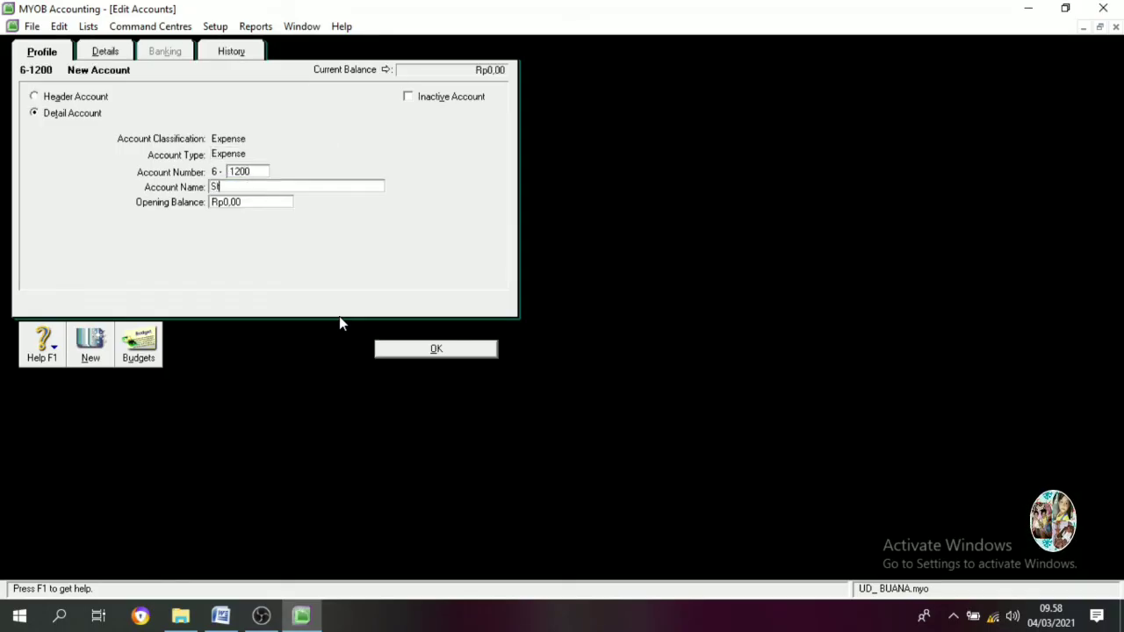
{"action": "type", "text": "ore Supplies"}
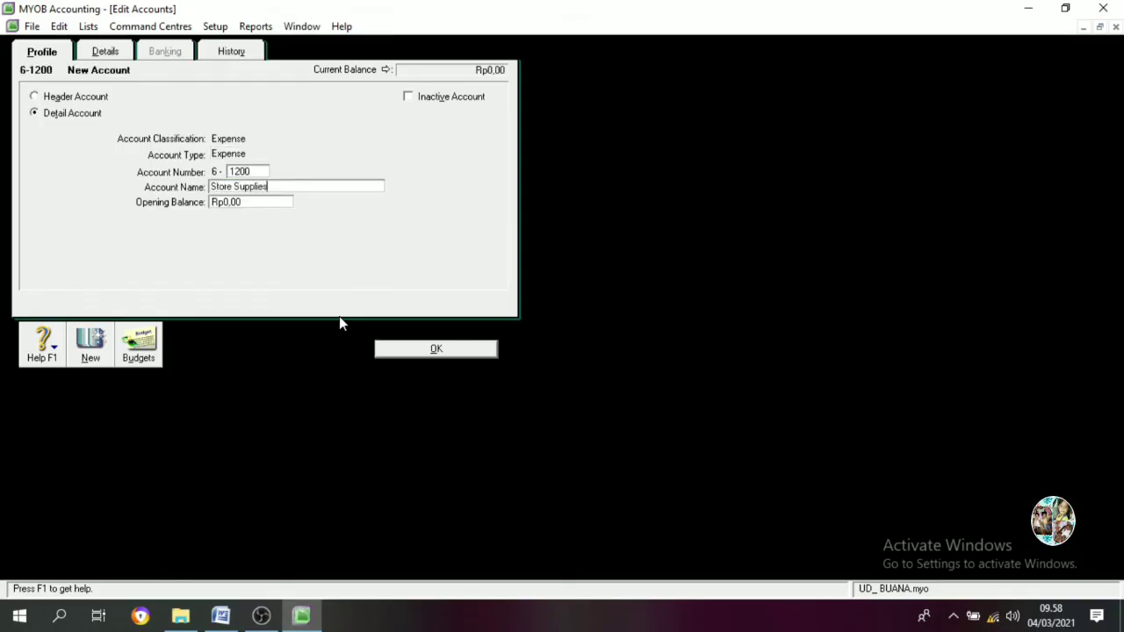
{"action": "type", "text": " Expense"}
{"action": "key", "text": "ctrl+n"}
Add expense accounts 6-1300 Bed Debt Expense, 6-1400 Depreciation Expense and 6-1500 Insurance Expense
{"action": "type", "text": "1"}
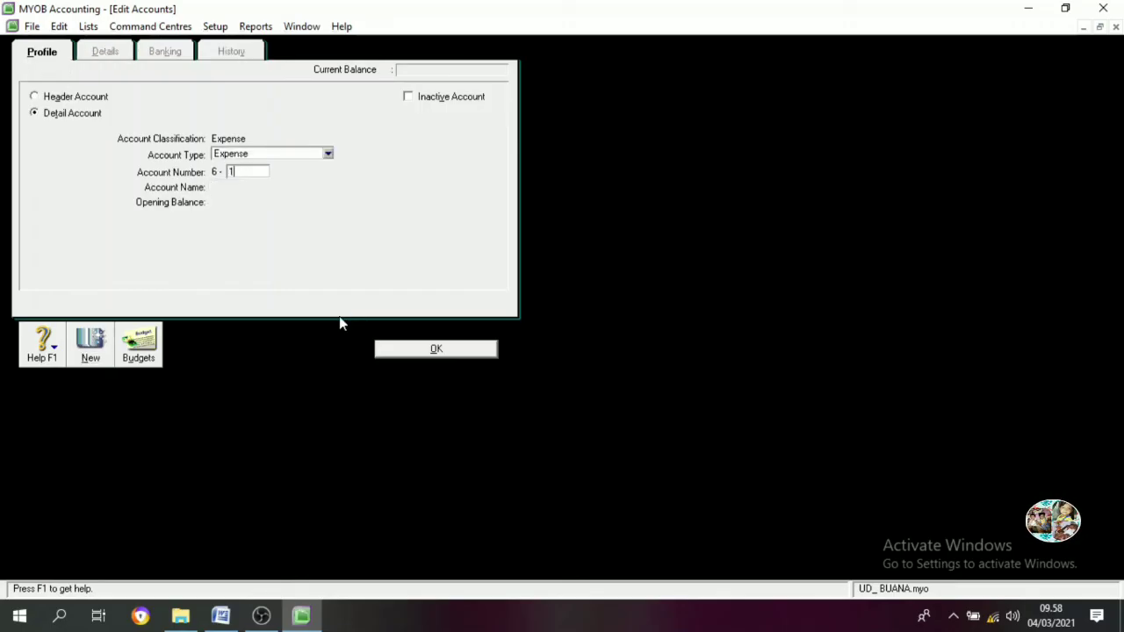
{"action": "type", "text": "300"}
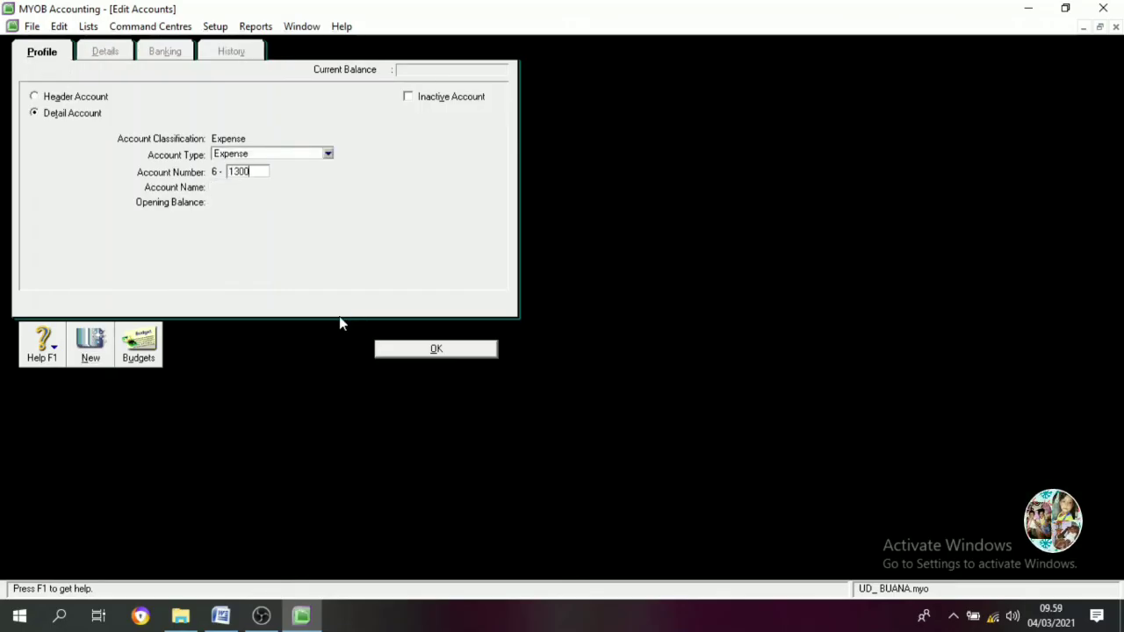
{"action": "key", "text": "Tab"}
{"action": "type", "text": "Bed D"}
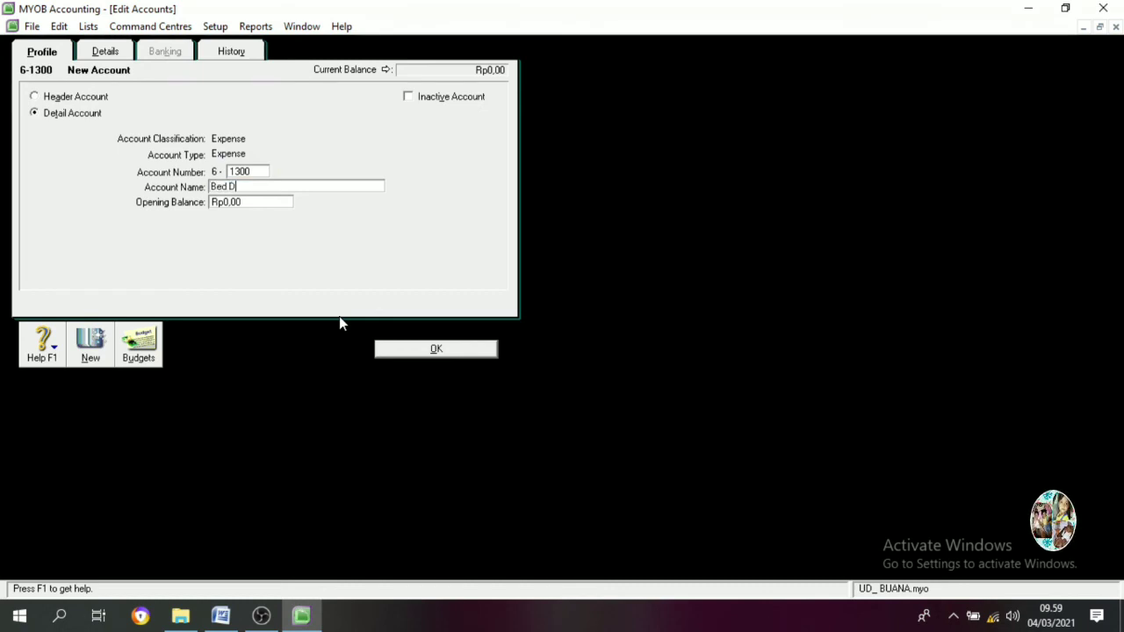
{"action": "type", "text": "ebt Expe"}
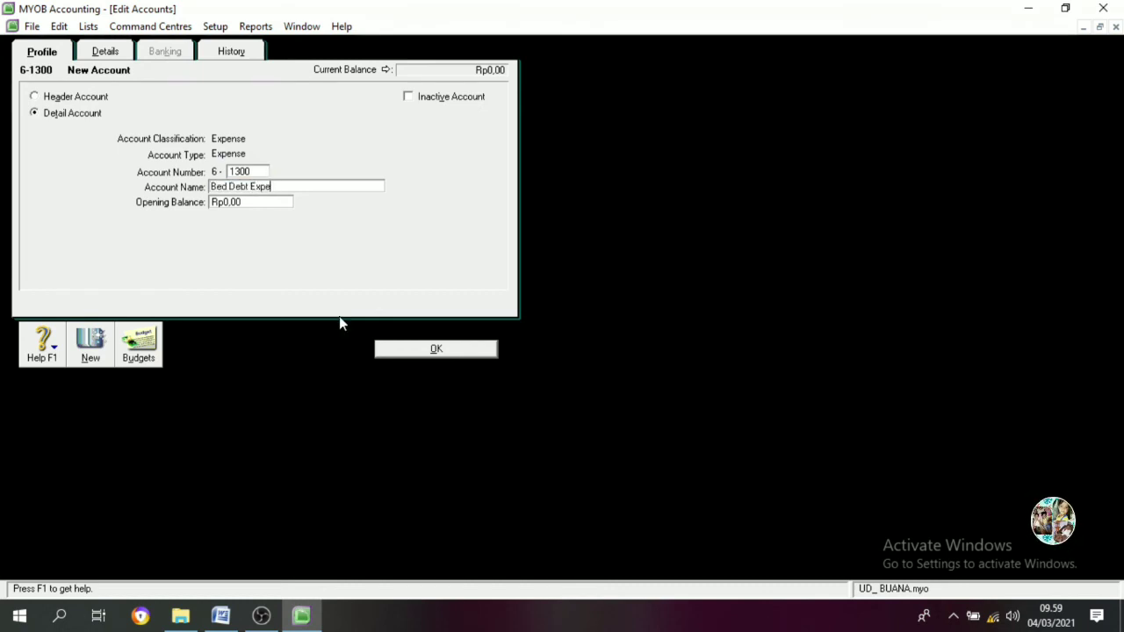
{"action": "type", "text": "n"}
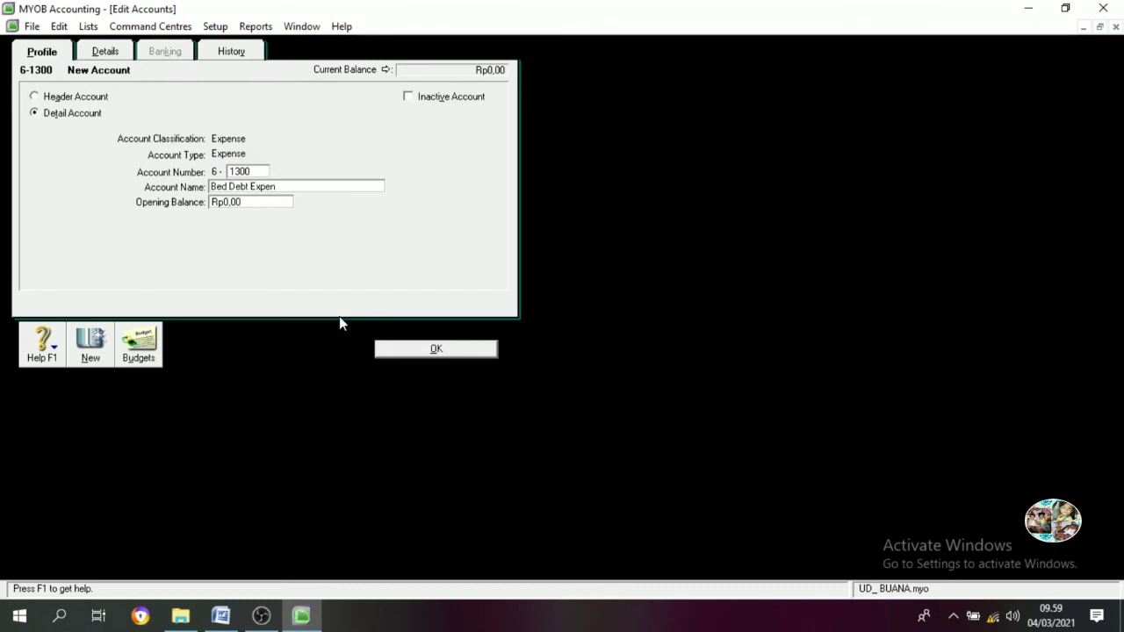
{"action": "type", "text": "se"}
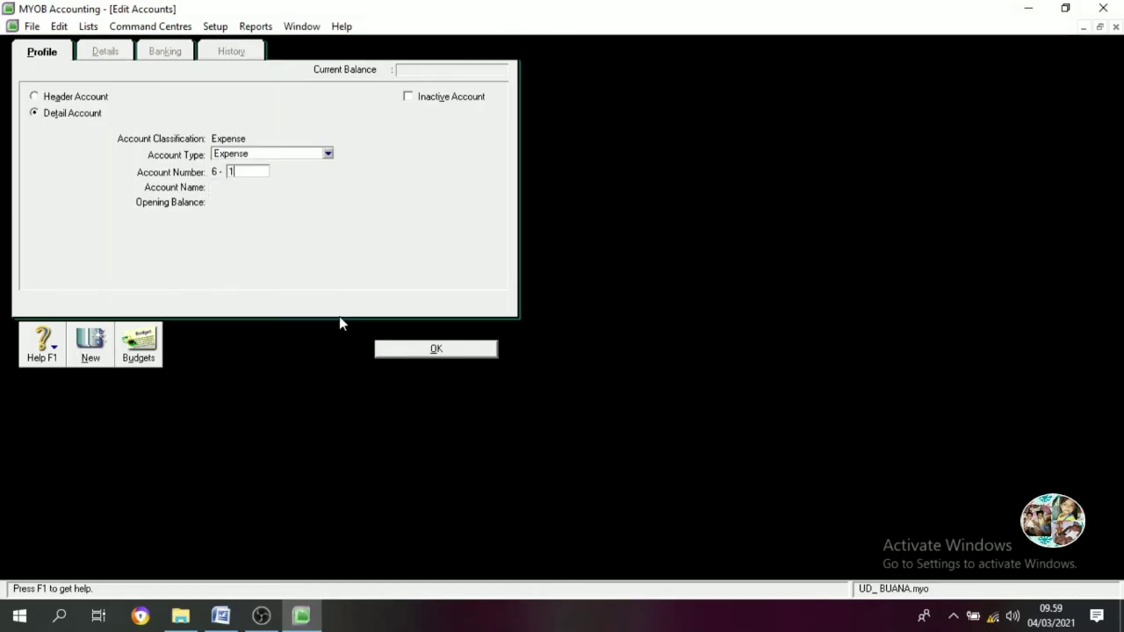
{"action": "key", "text": "Tab"}
{"action": "type", "text": "Dep"}
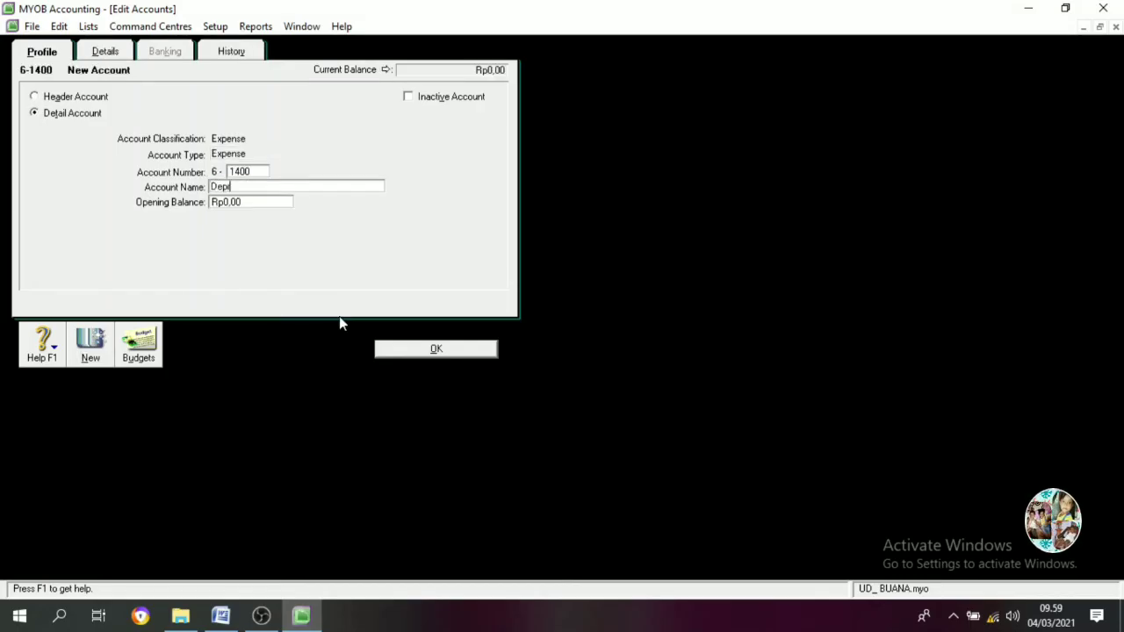
{"action": "type", "text": "reciation Expense"}
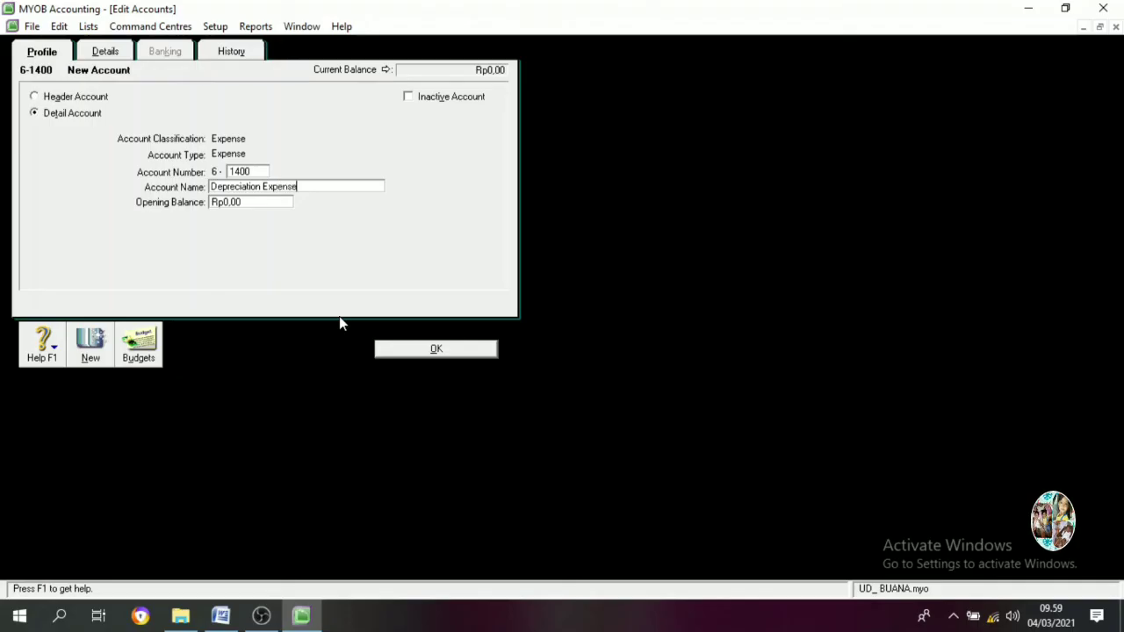
{"action": "key", "text": "Return"}
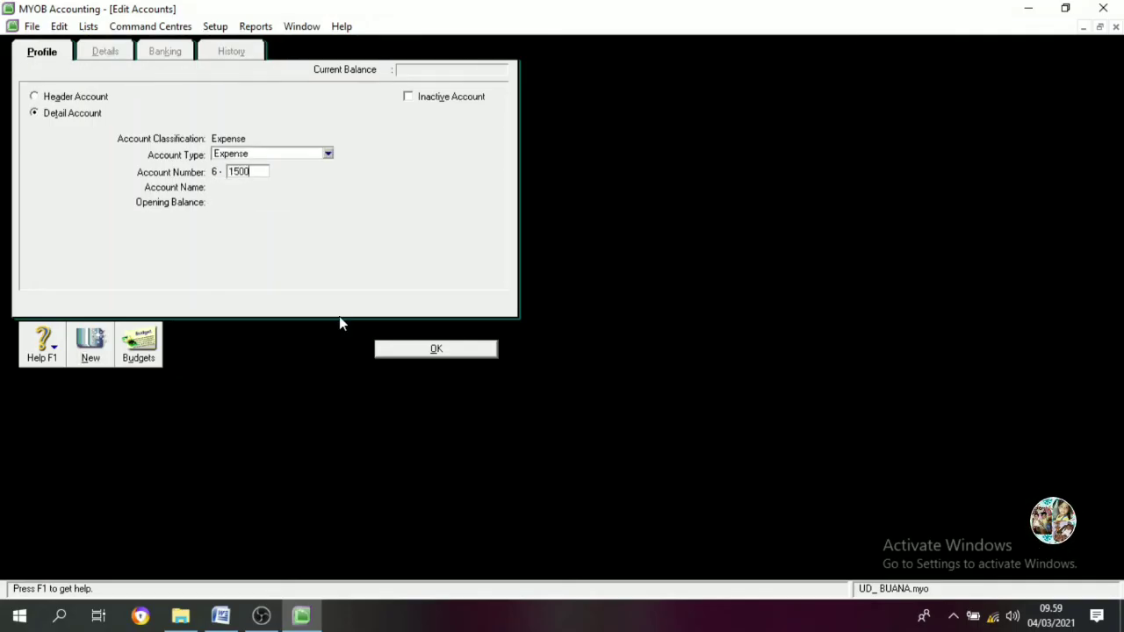
{"action": "key", "text": "Tab"}
{"action": "type", "text": "Insurance Expense"}
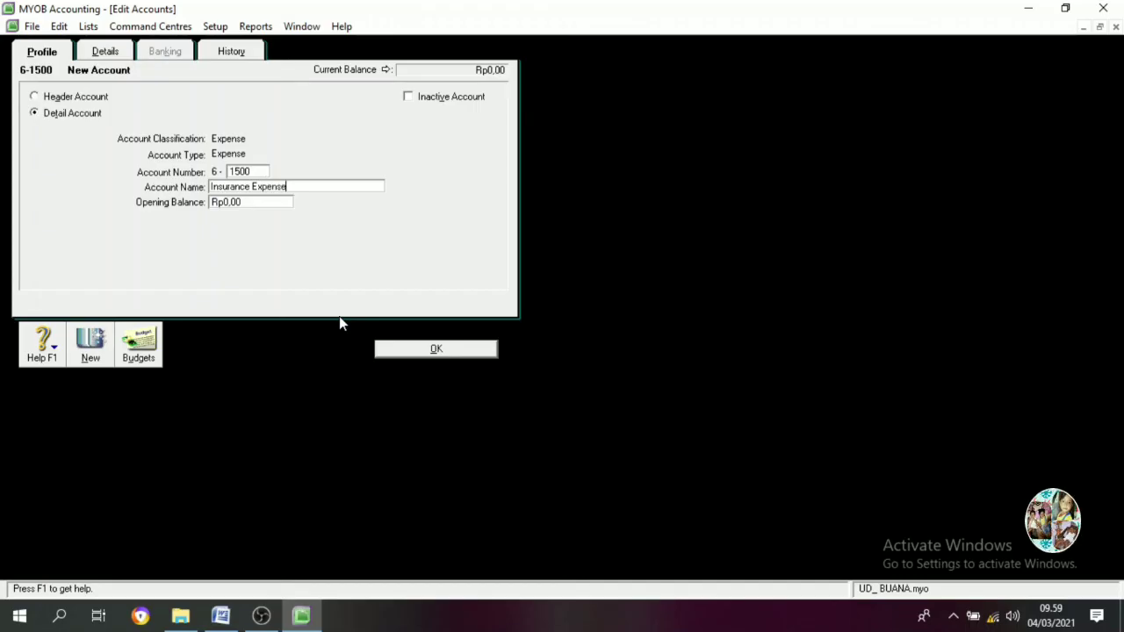
{"action": "key", "text": "Return"}
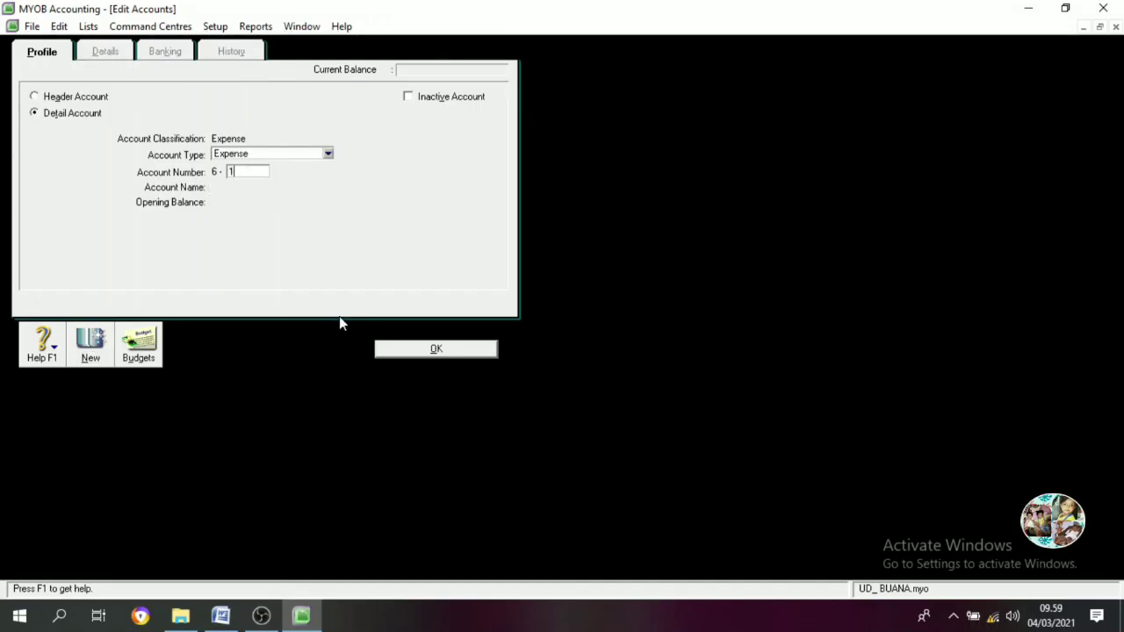
Add expense account 6-1600 Rent Expense, correcting a misspelled name
{"action": "type", "text": "600"}
{"action": "key", "text": "Tab"}
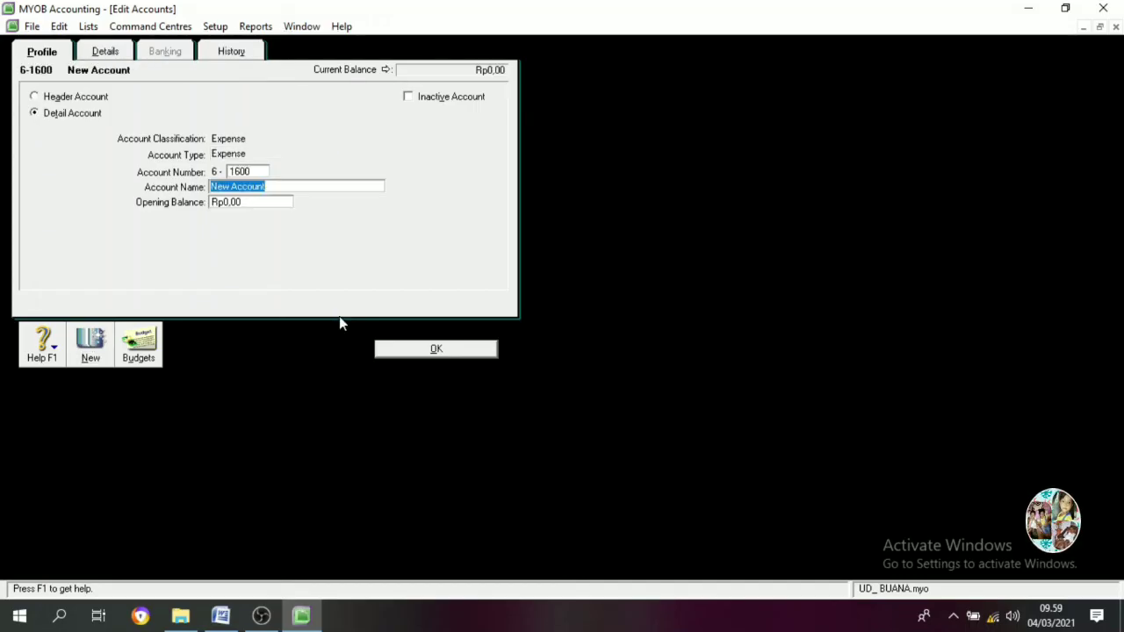
{"action": "type", "text": "Ewnt"}
{"action": "key", "text": "BackSpace"}
{"action": "key", "text": "BackSpace"}
{"action": "key", "text": "BackSpace"}
{"action": "key", "text": "BackSpace"}
{"action": "type", "text": "Re"}
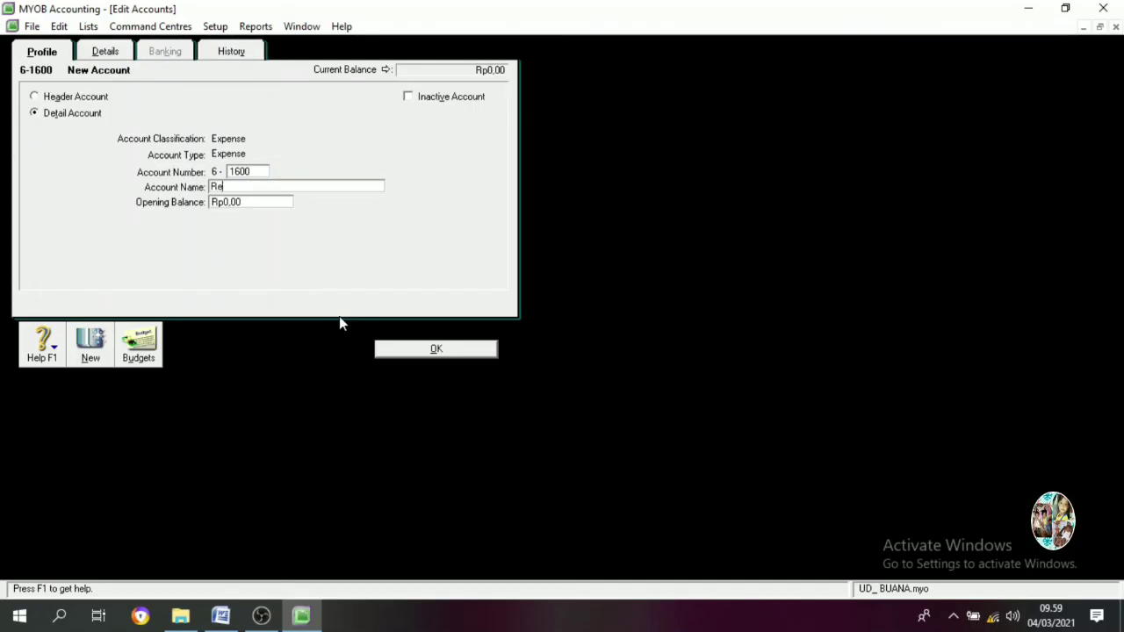
{"action": "type", "text": "nt Expense"}
{"action": "key", "text": "Return"}
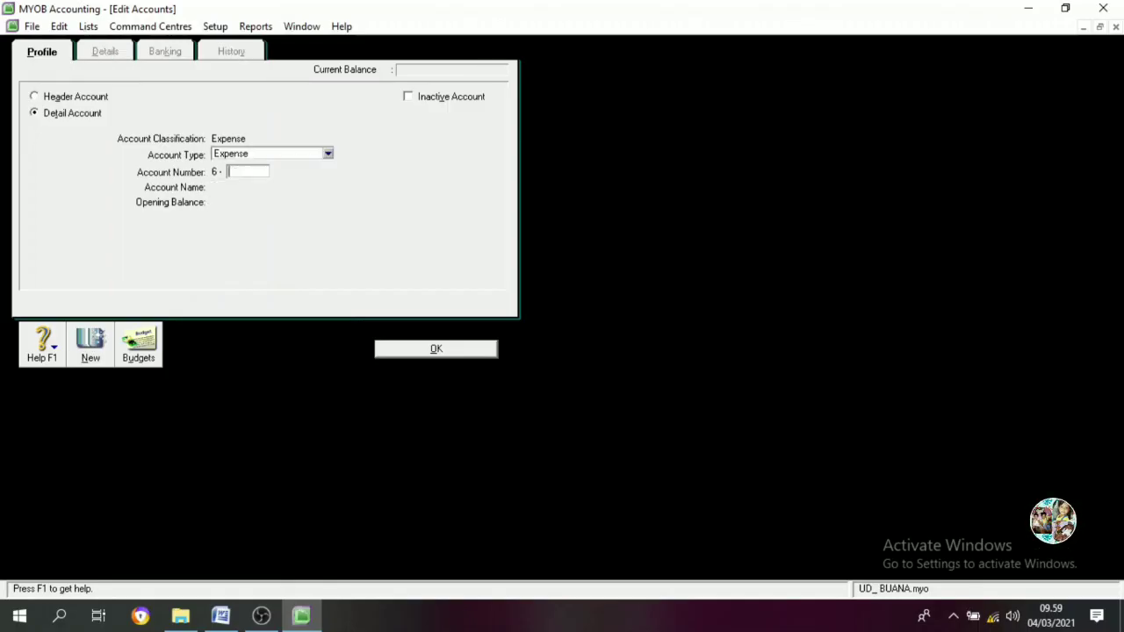
Add expense accounts 6-1700 Wages & Salaries and 6-1800 Other Operating Expense
{"action": "type", "text": "700"}
{"action": "key", "text": "Tab"}
{"action": "type", "text": "W"}
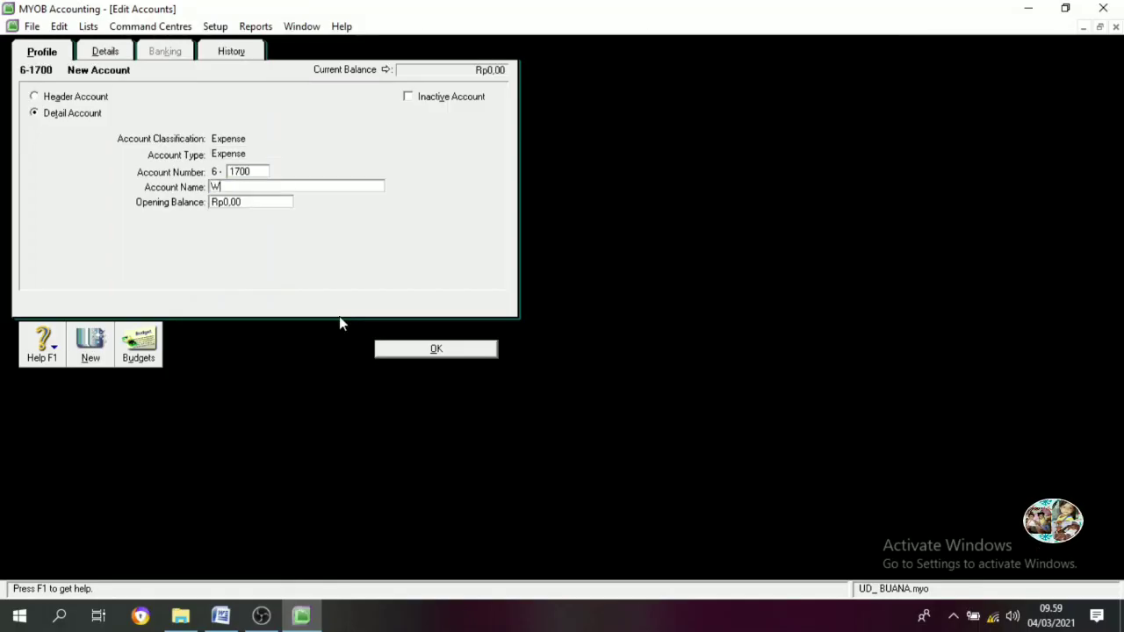
{"action": "type", "text": "ages & Salaries"}
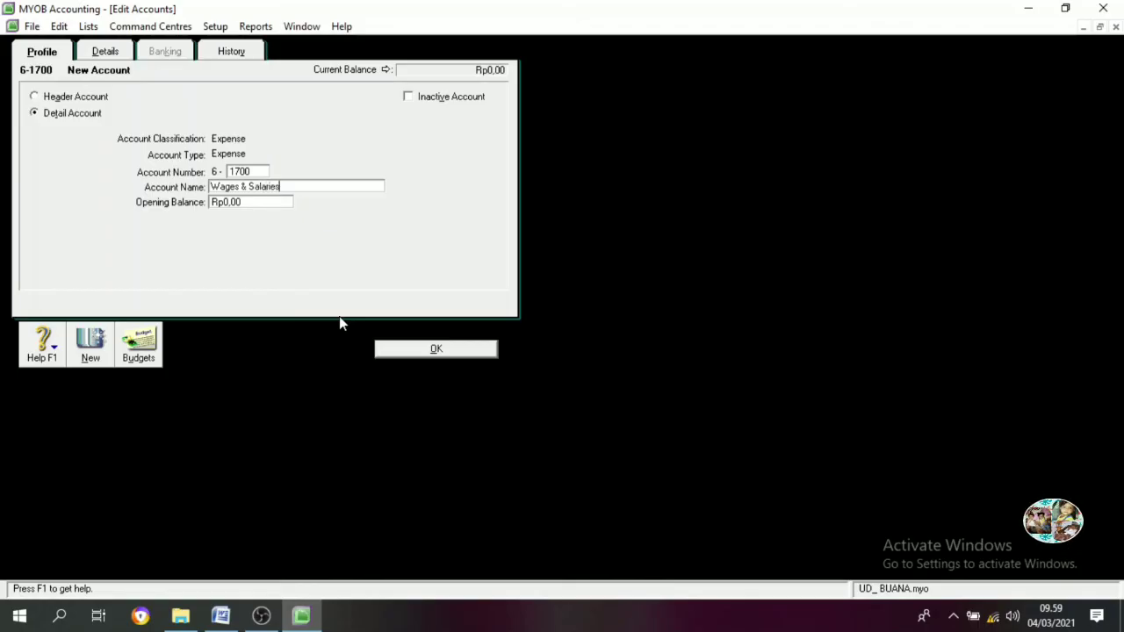
{"action": "key", "text": "Return"}
{"action": "type", "text": "1800"}
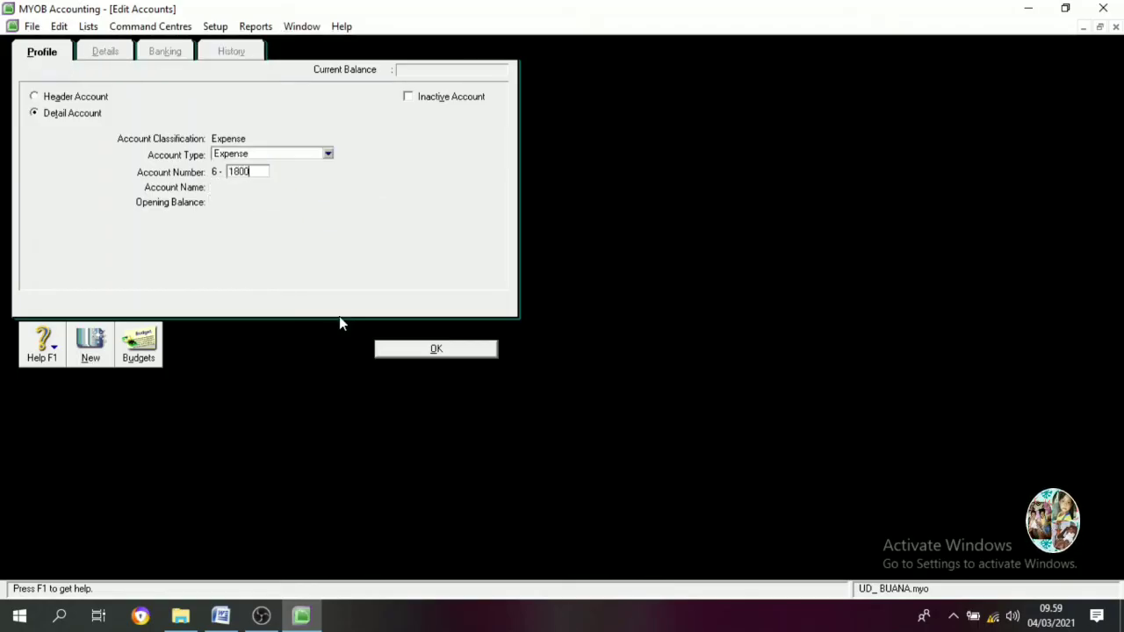
{"action": "key", "text": "Tab"}
{"action": "type", "text": "Other Oper"}
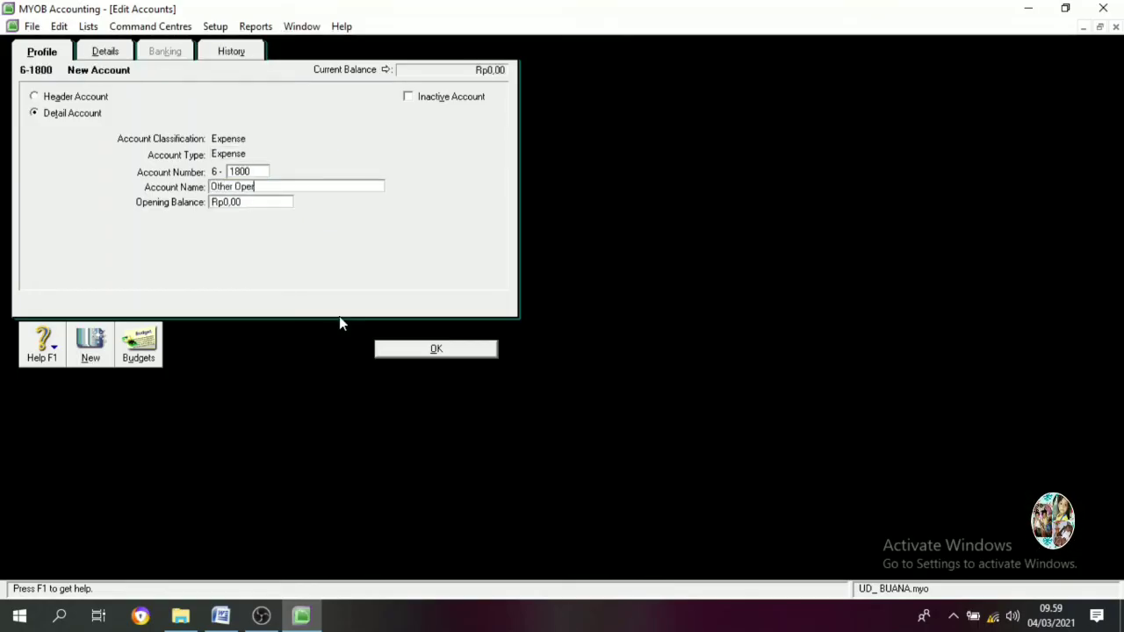
{"action": "type", "text": "ating Expense"}
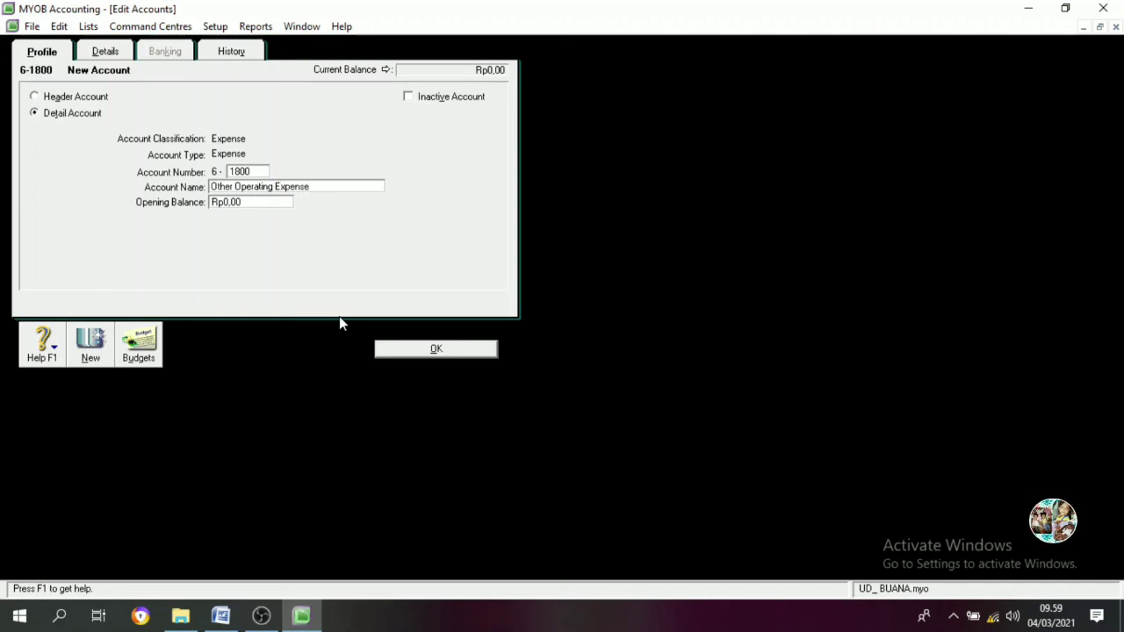
{"action": "left_click", "coordinate": [415, 349]}
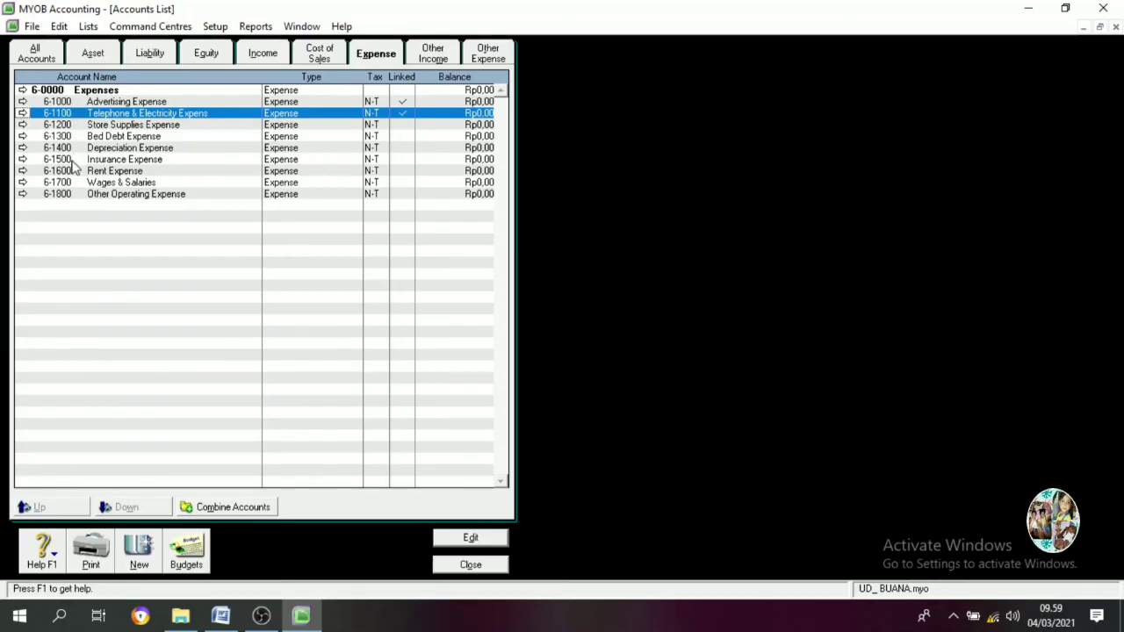
Add Other Income detail account 8-1100 Interest Revenue, then show the Other Expense list
{"action": "left_click", "coordinate": [433, 57]}
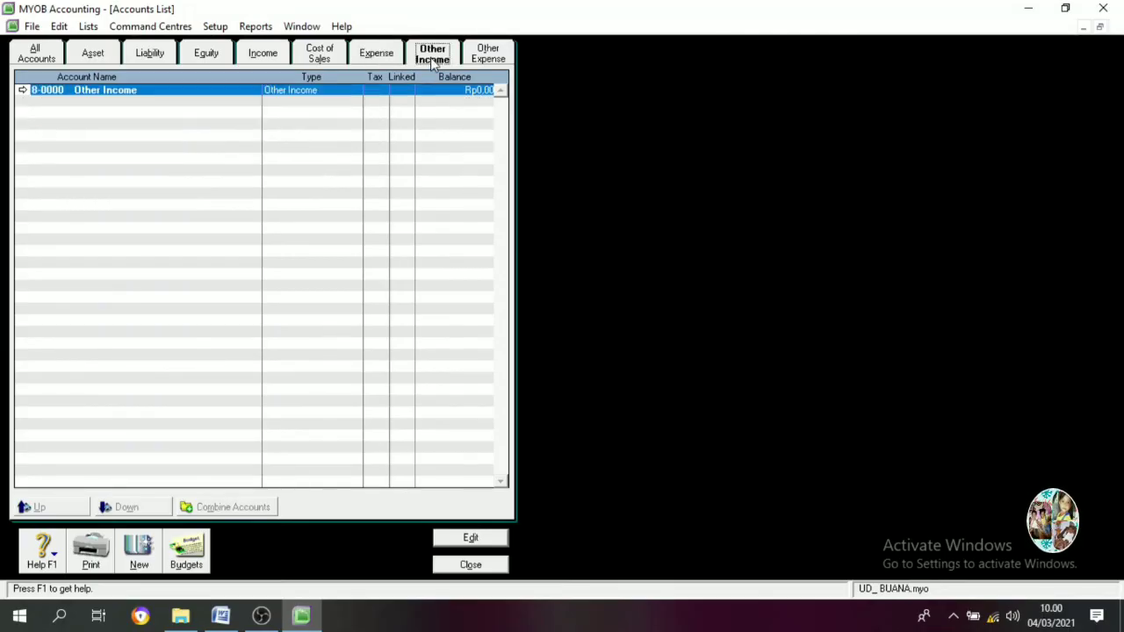
{"action": "left_click", "coordinate": [139, 551]}
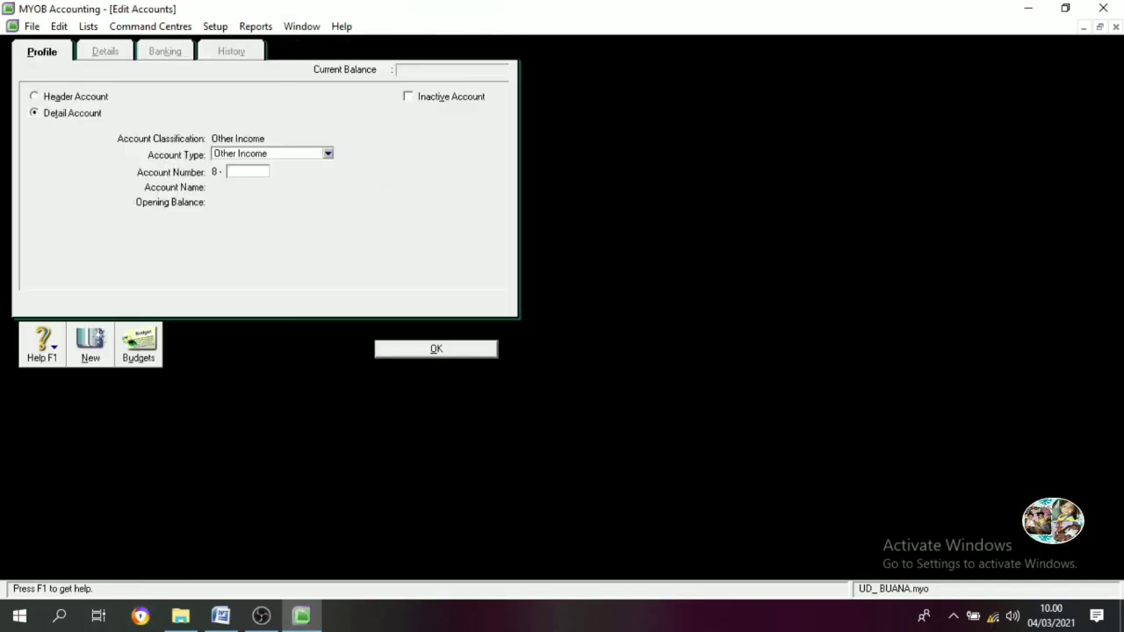
{"action": "type", "text": "1100"}
{"action": "key", "text": "Tab"}
{"action": "type", "text": "Ine"}
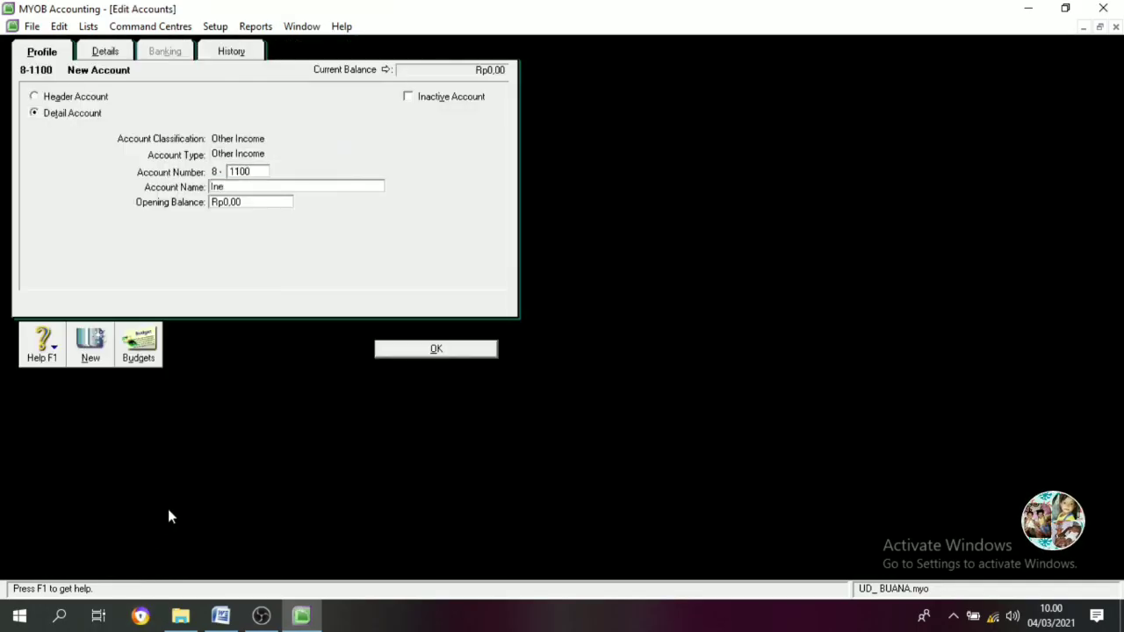
{"action": "key", "text": "BackSpace"}
{"action": "type", "text": "terest"}
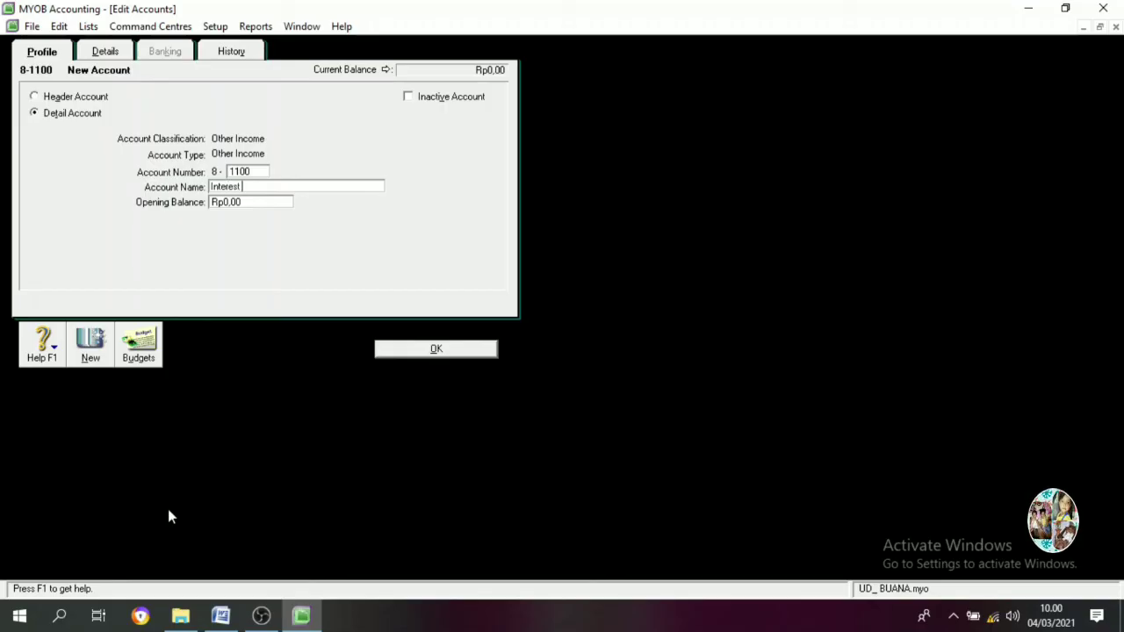
{"action": "type", "text": " Revenue"}
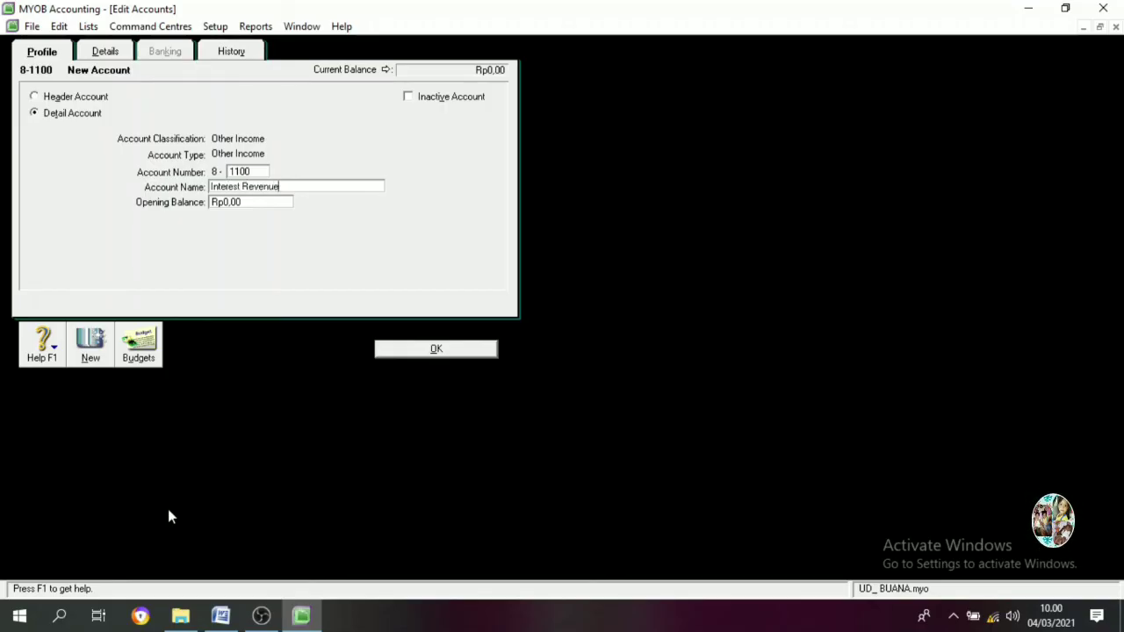
{"action": "left_click", "coordinate": [413, 351]}
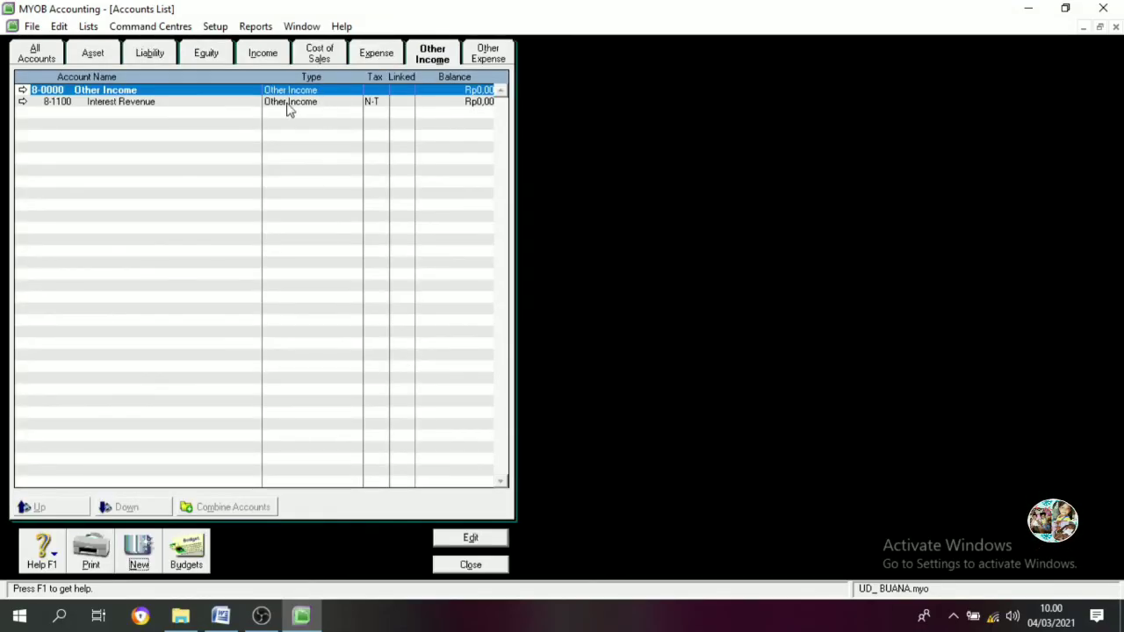
{"action": "left_click", "coordinate": [487, 54]}
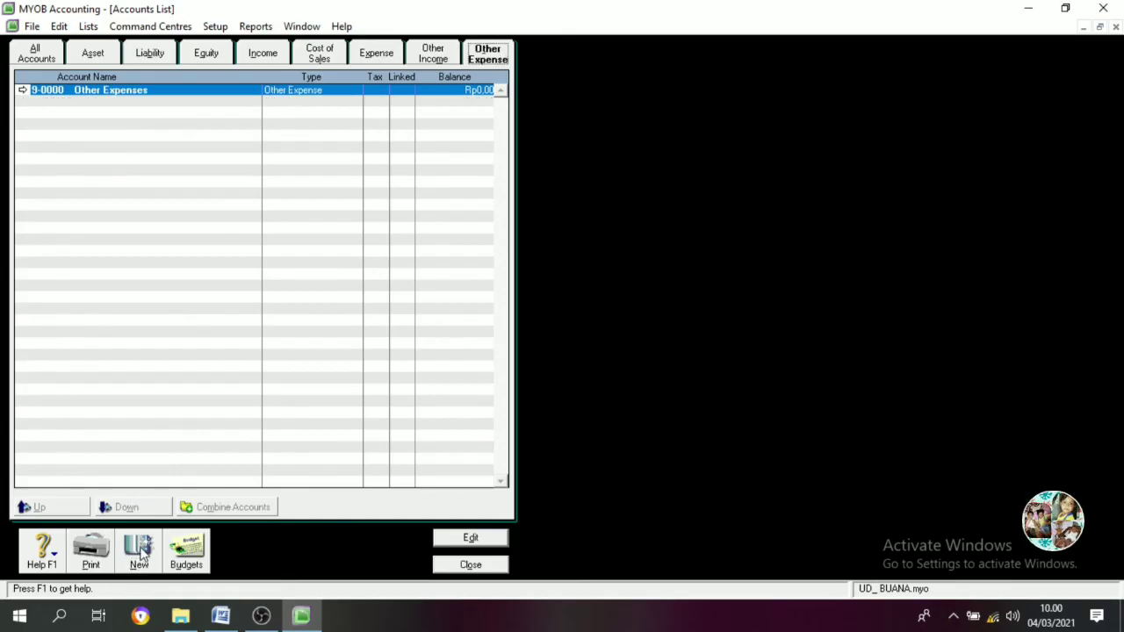
Add Other Expense accounts 9-1100 Interest Expense, 9-1200 Bank Service Charge and 9-1300 Income Tax Expense
{"action": "left_click", "coordinate": [139, 552]}
{"action": "type", "text": "1100"}
{"action": "key", "text": "Tab"}
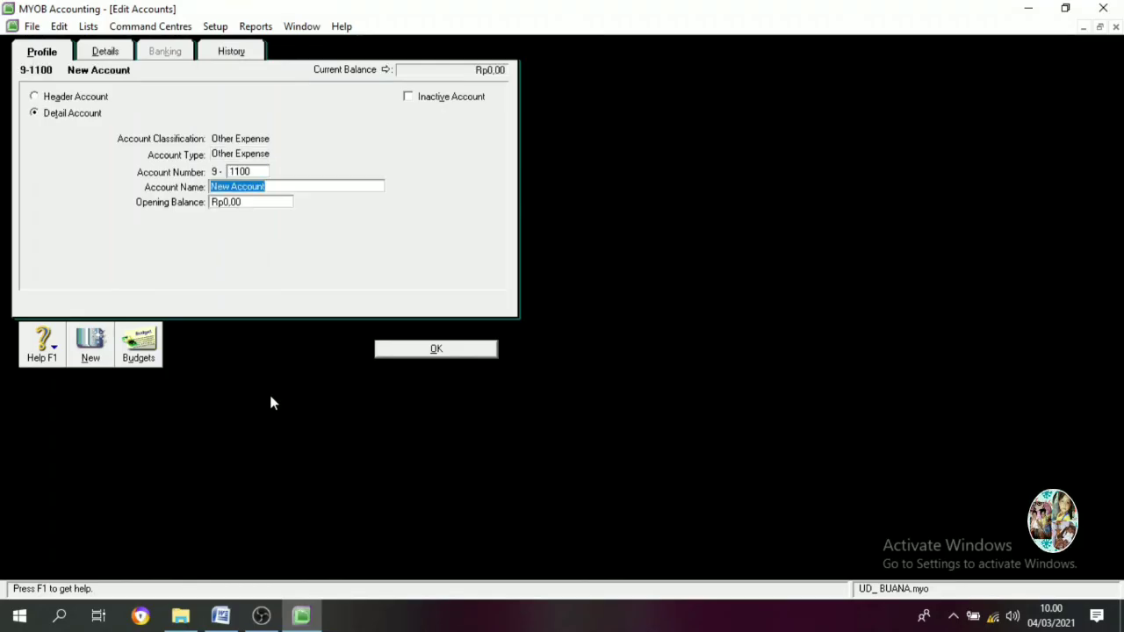
{"action": "type", "text": "Interest Exp"}
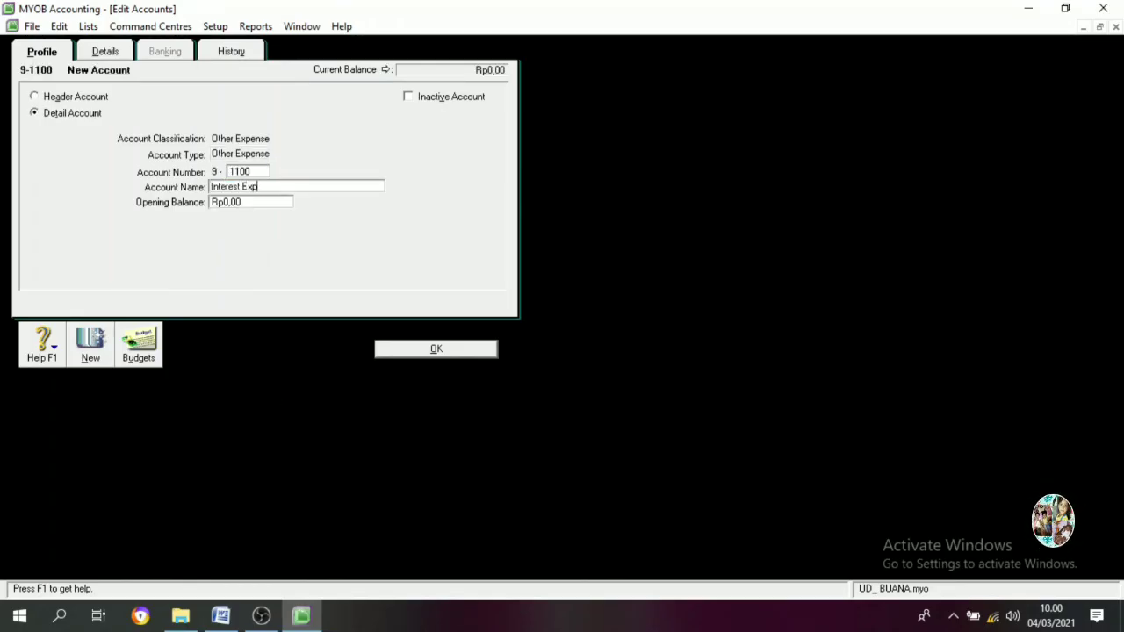
{"action": "type", "text": "ense"}
{"action": "key", "text": "alt+n"}
{"action": "type", "text": "1200"}
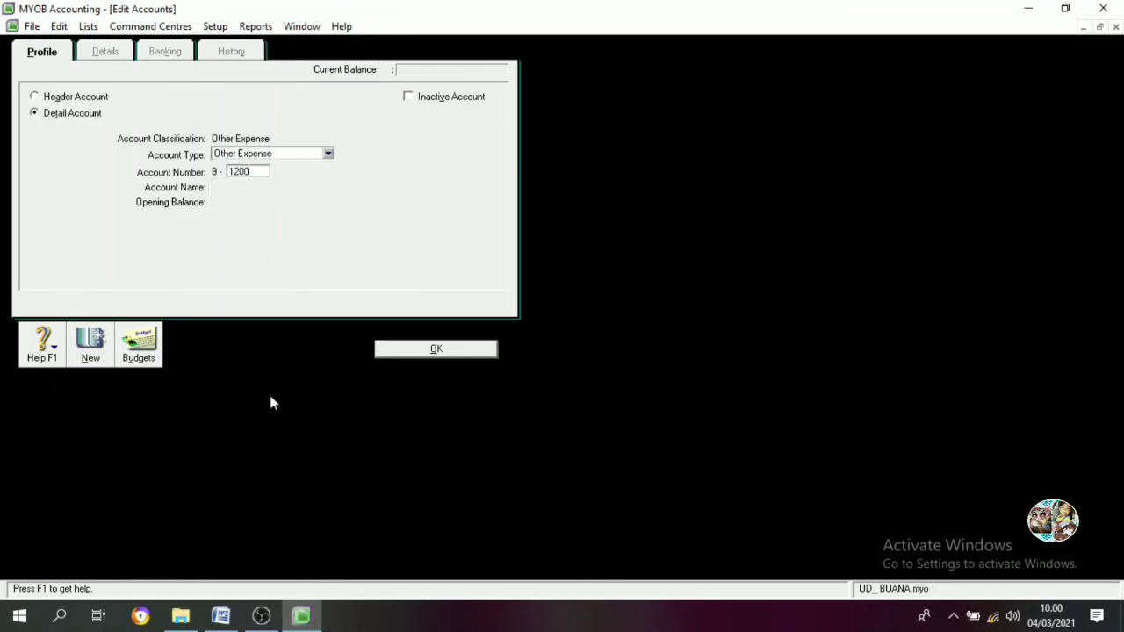
{"action": "key", "text": "Tab"}
{"action": "type", "text": "Bank S"}
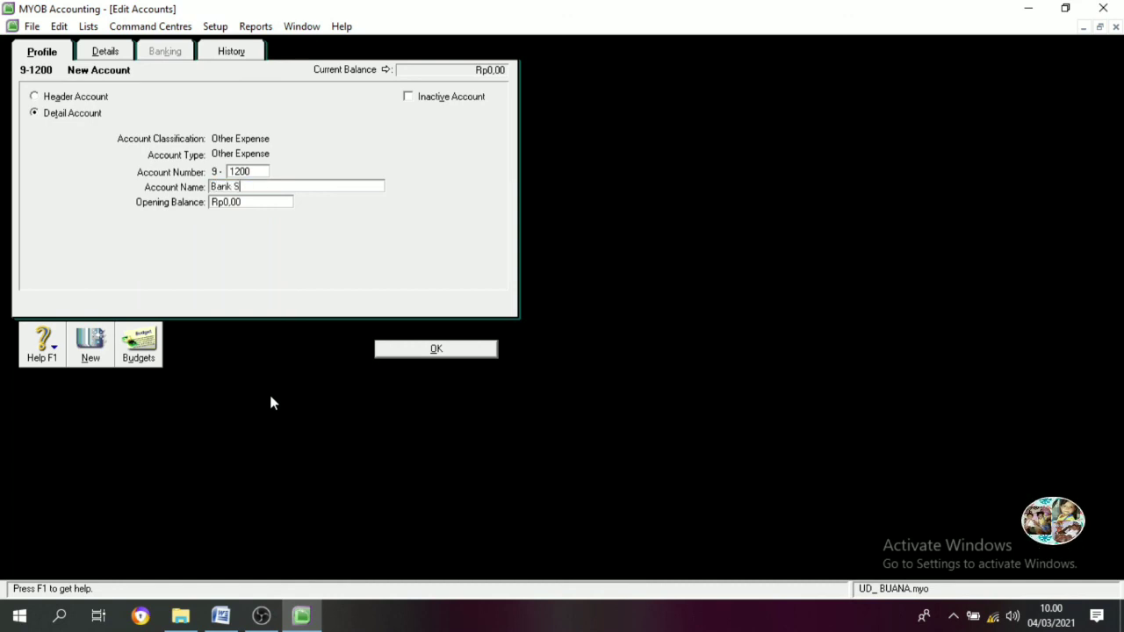
{"action": "type", "text": "ervice Charge"}
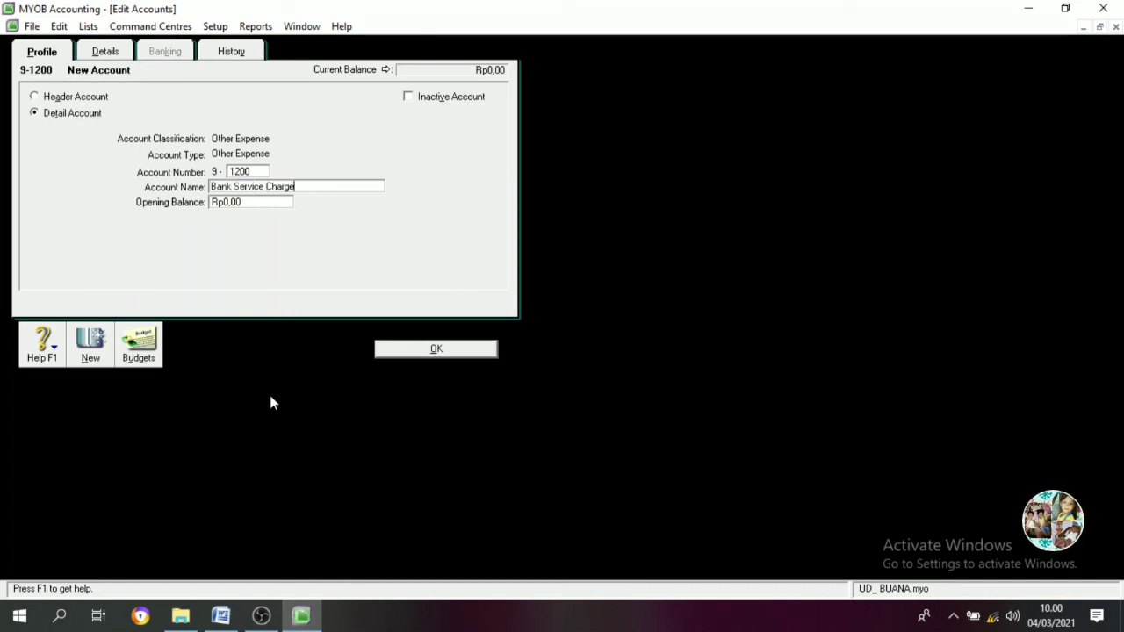
{"action": "key", "text": "alt+n"}
{"action": "type", "text": "1300"}
{"action": "key", "text": "Tab"}
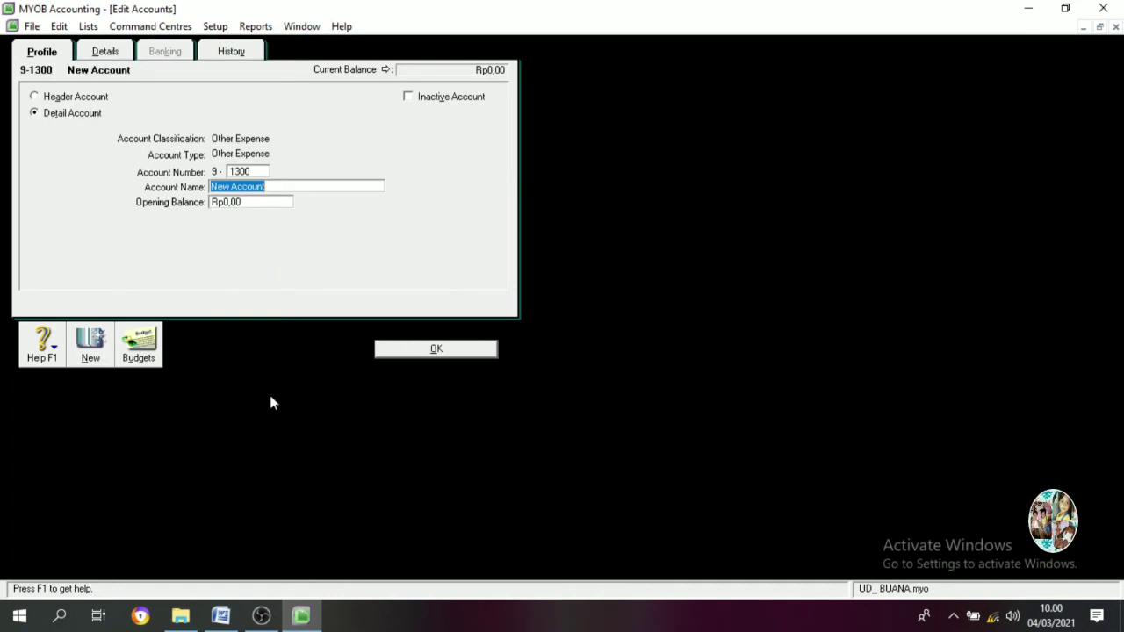
{"action": "type", "text": "Income Tax Expense"}
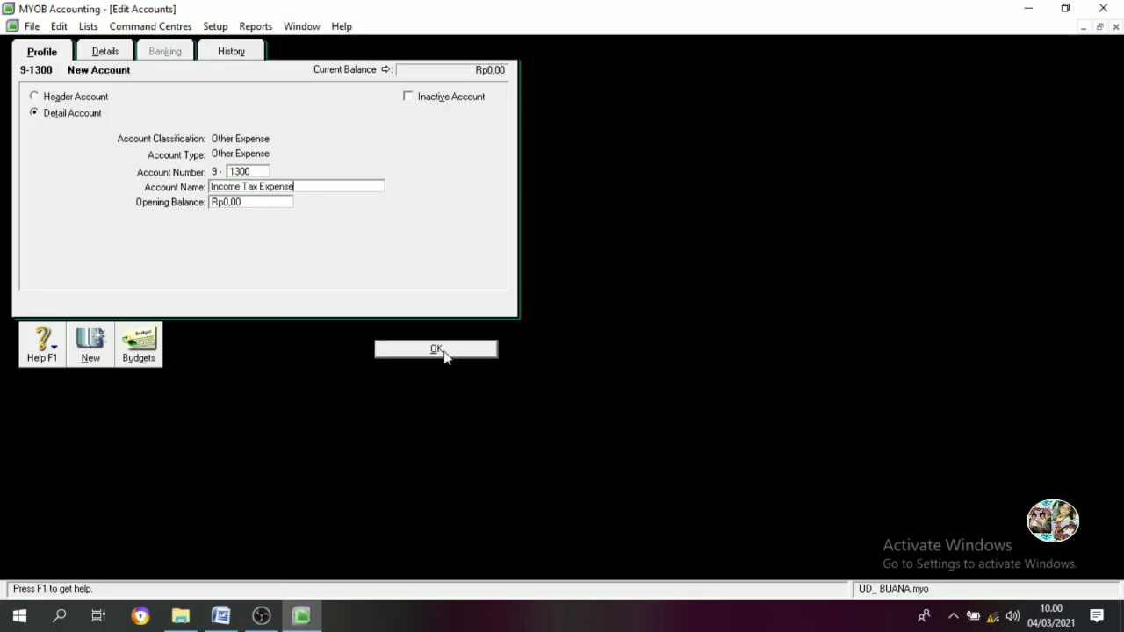
{"action": "left_click", "coordinate": [444, 352]}
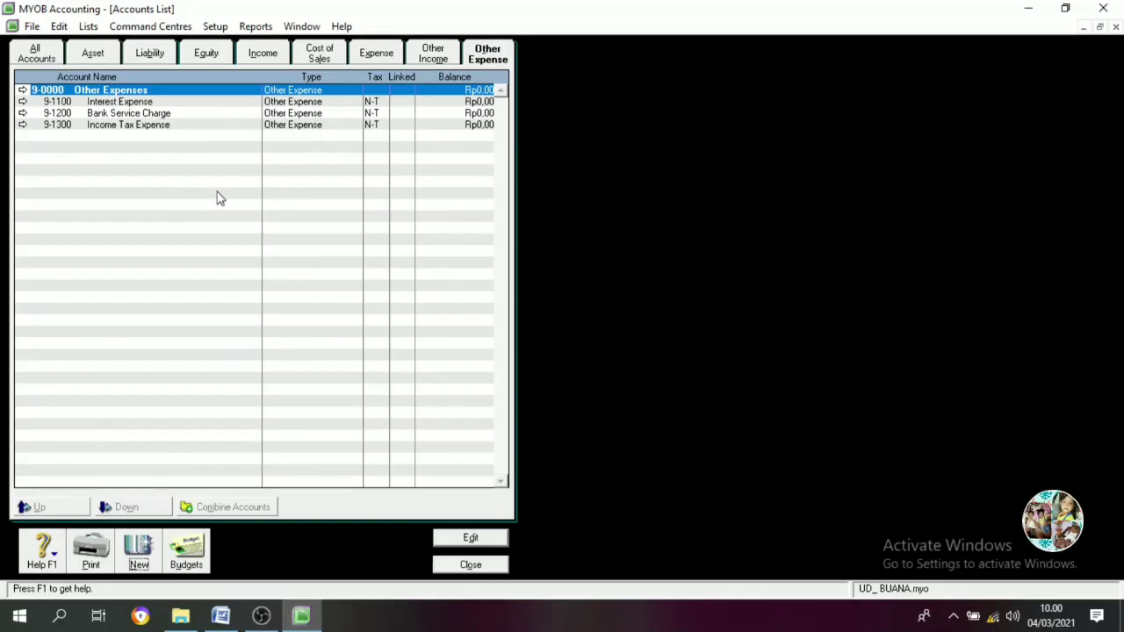
Review the asset, liability, equity, cost of sales, expense and other expense accounts, then close the list
{"action": "left_click", "coordinate": [92, 53]}
{"action": "left_click", "coordinate": [149, 54]}
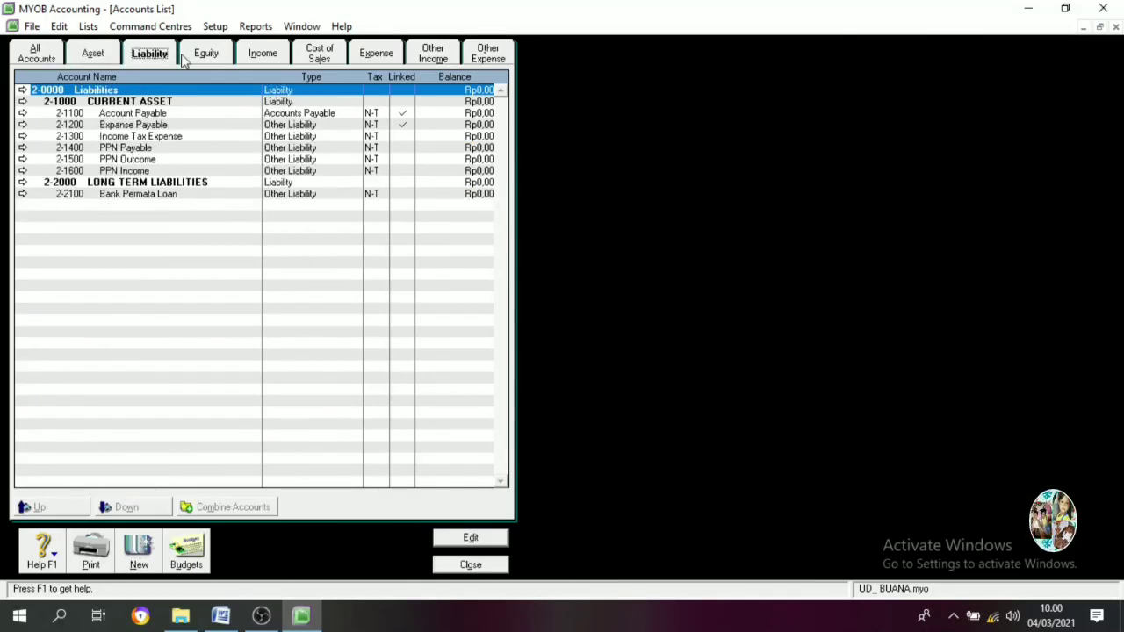
{"action": "left_click", "coordinate": [207, 54]}
{"action": "left_click", "coordinate": [319, 53]}
{"action": "left_click", "coordinate": [376, 54]}
{"action": "left_click", "coordinate": [432, 53]}
{"action": "left_click", "coordinate": [487, 53]}
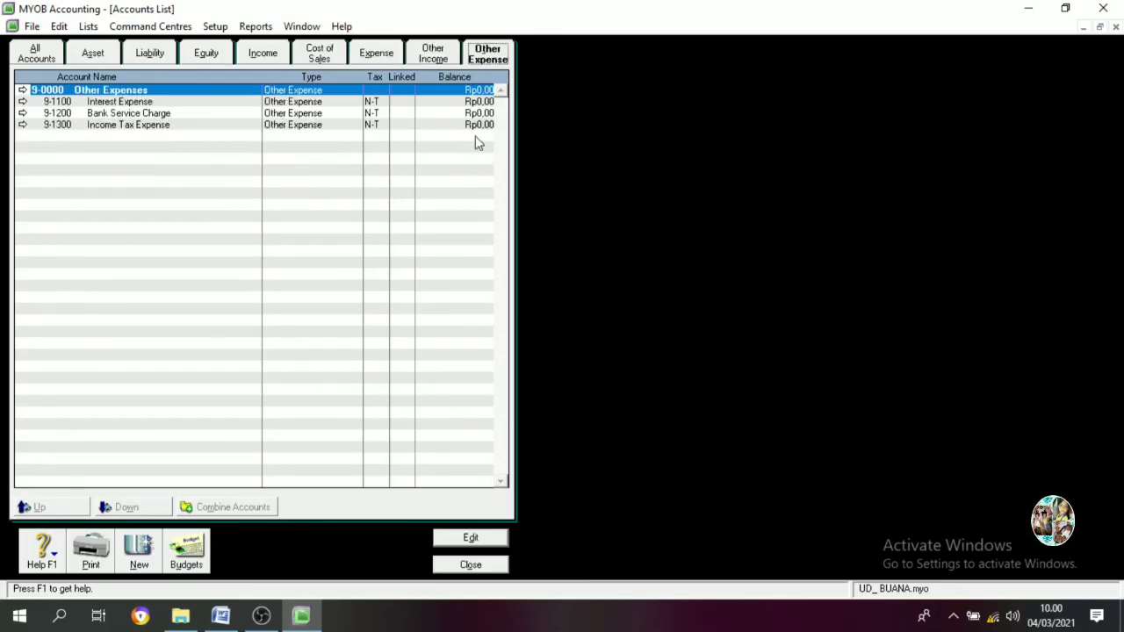
{"action": "left_click", "coordinate": [472, 566]}
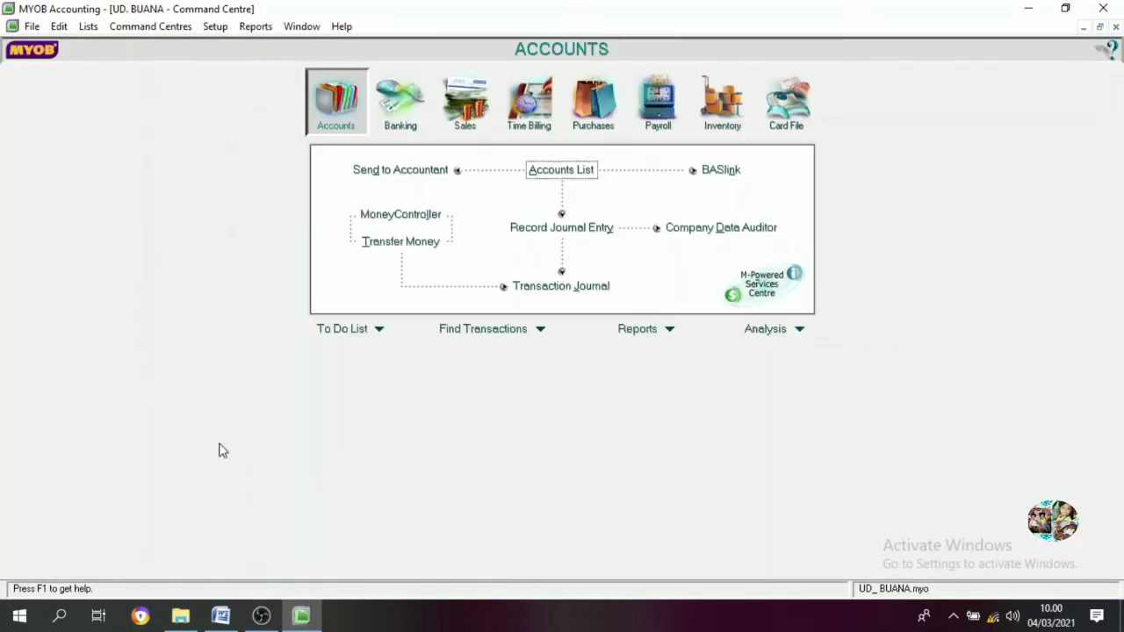